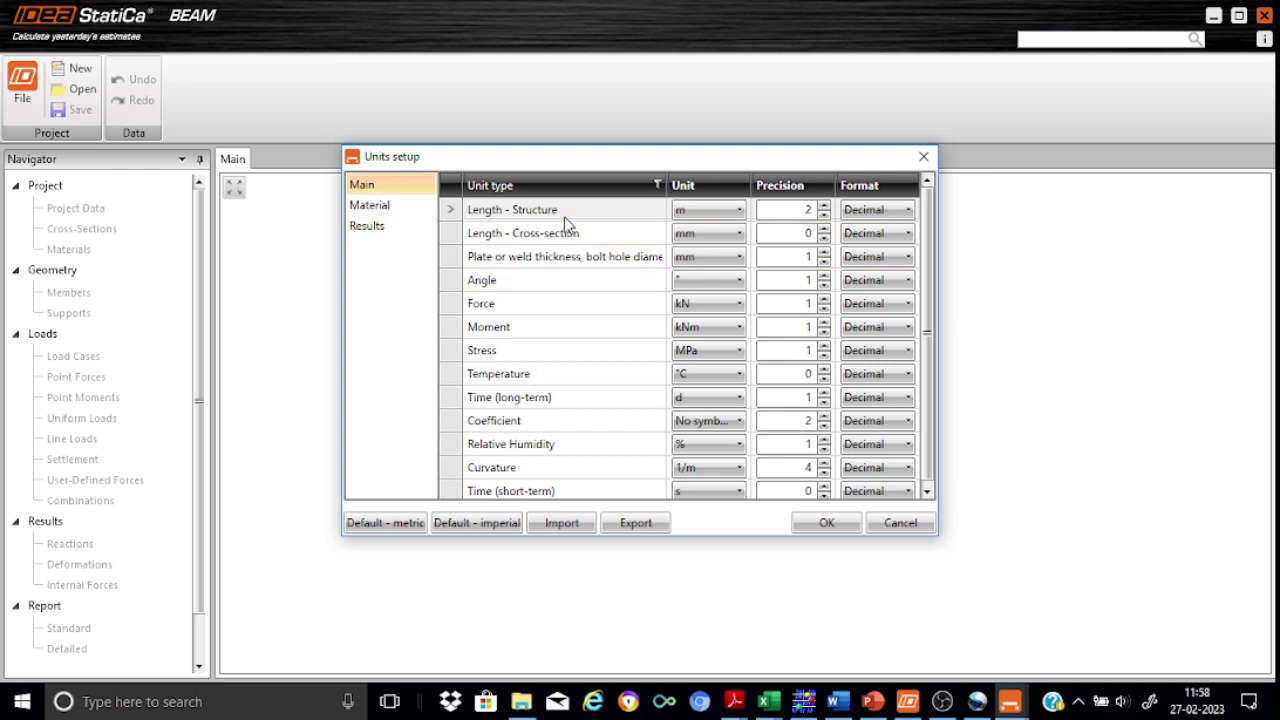
- Review the material and results unit settings and accept the units setup
{"action": "left_click", "coordinate": [390, 210]}
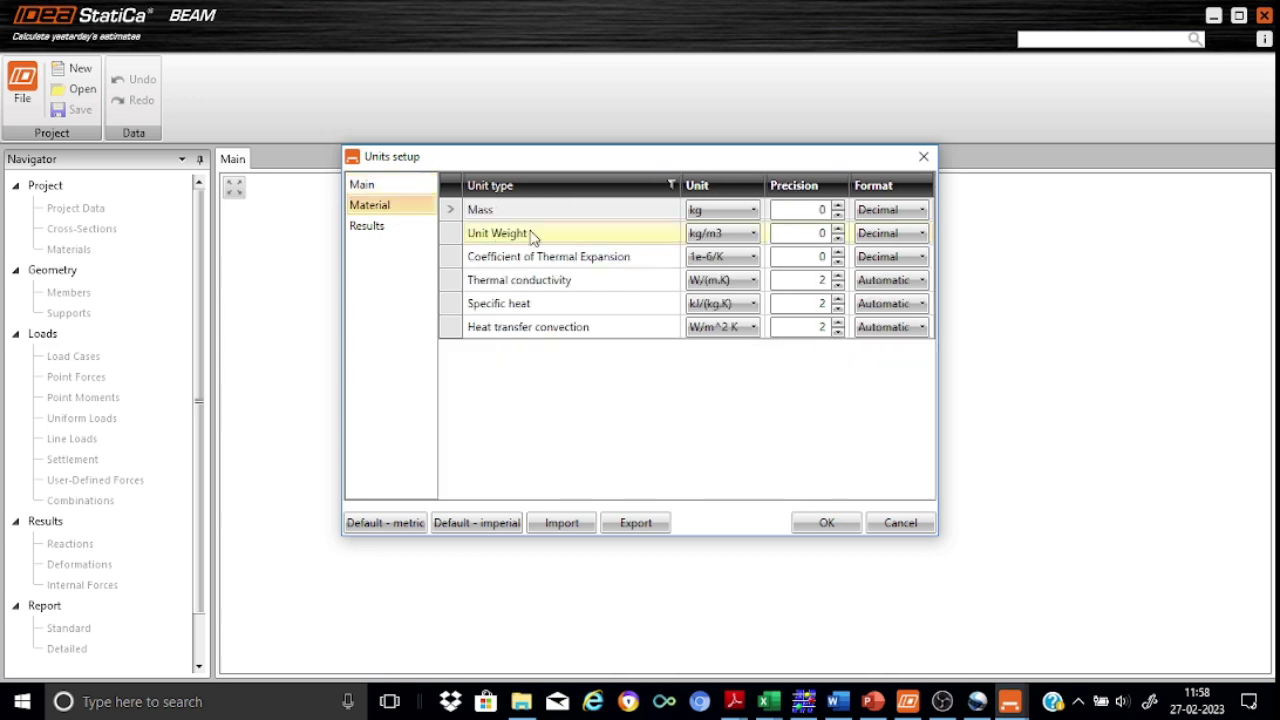
{"action": "left_click", "coordinate": [367, 228]}
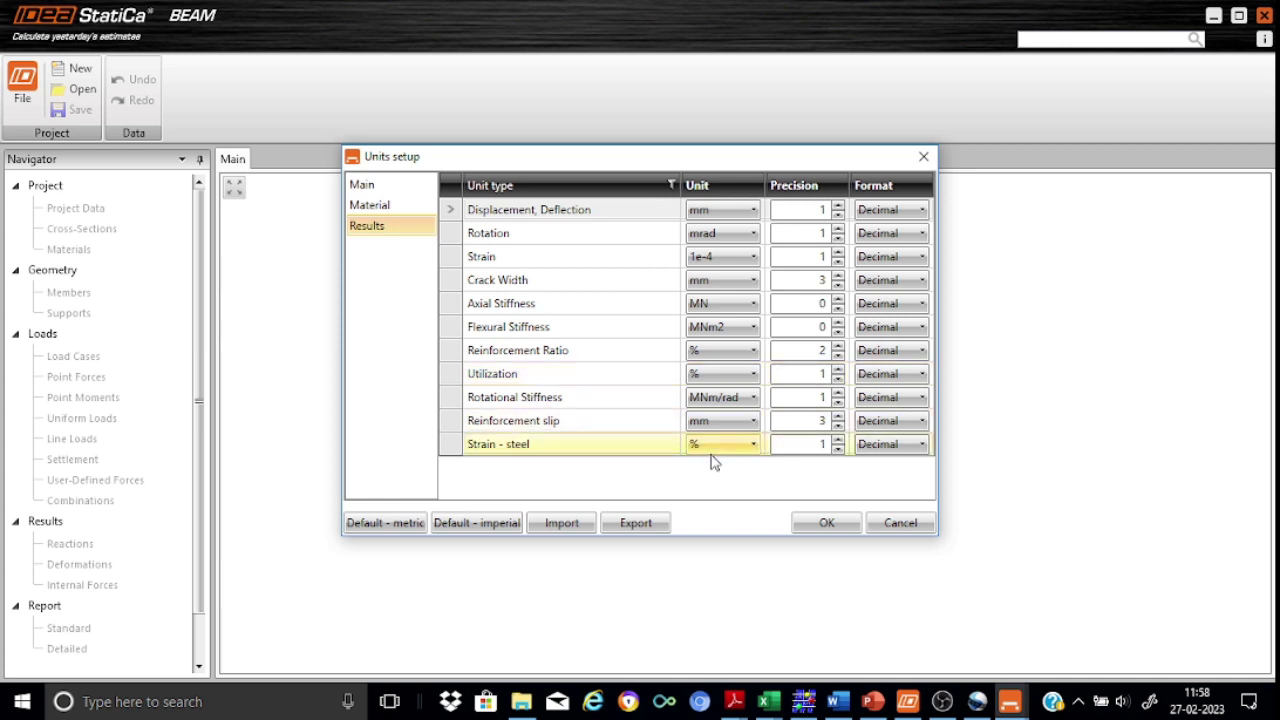
{"action": "left_click", "coordinate": [823, 522]}
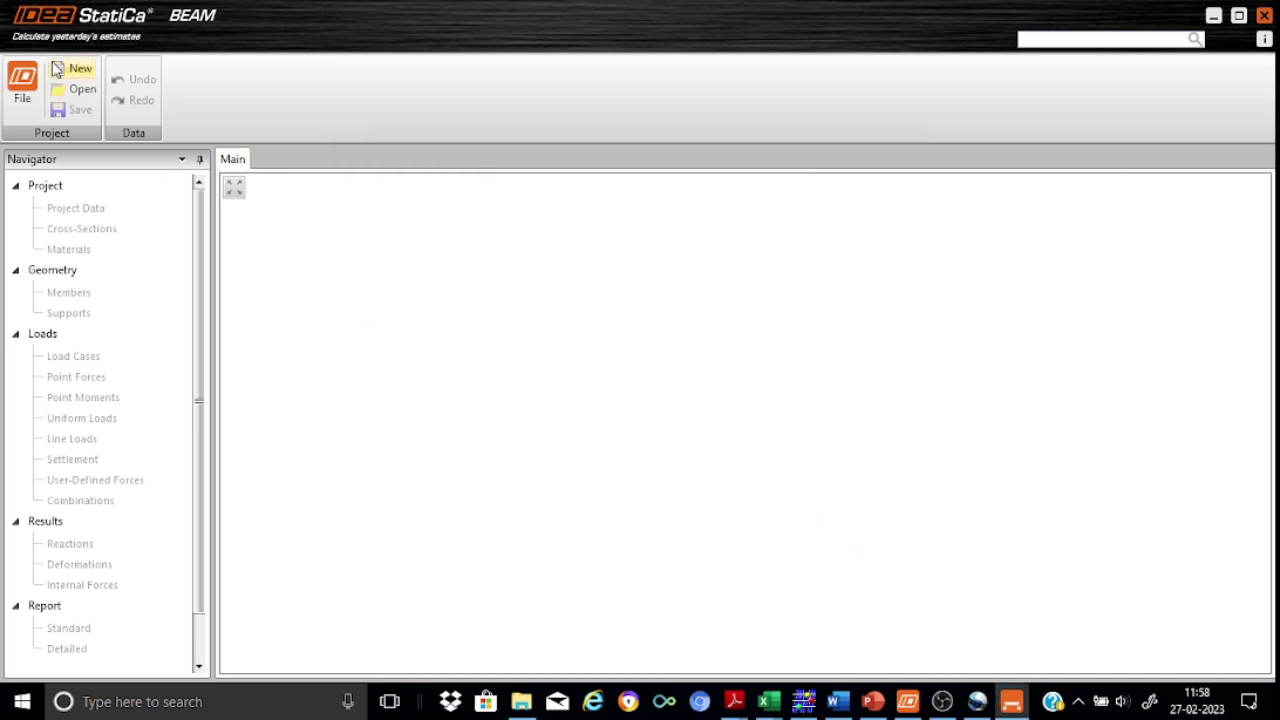
- Review the language options in the program preferences and accept English with the Metric unit system
{"action": "left_click", "coordinate": [24, 98]}
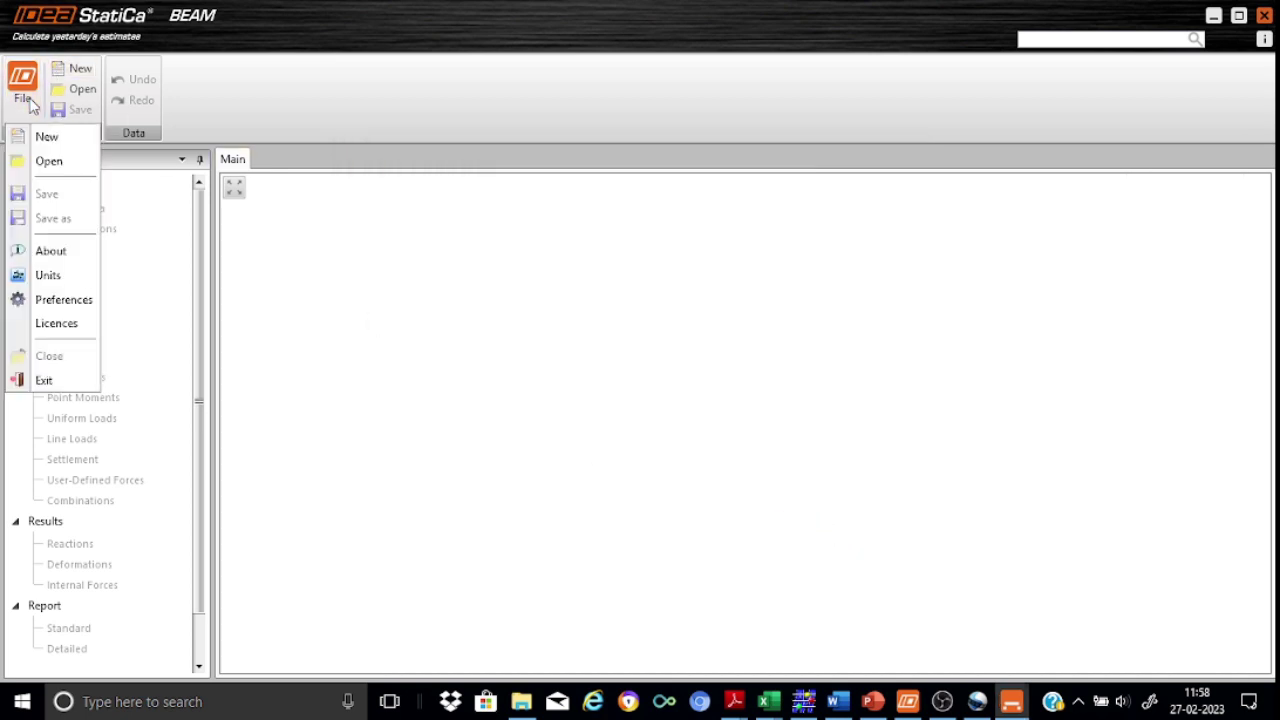
{"action": "left_click", "coordinate": [62, 303]}
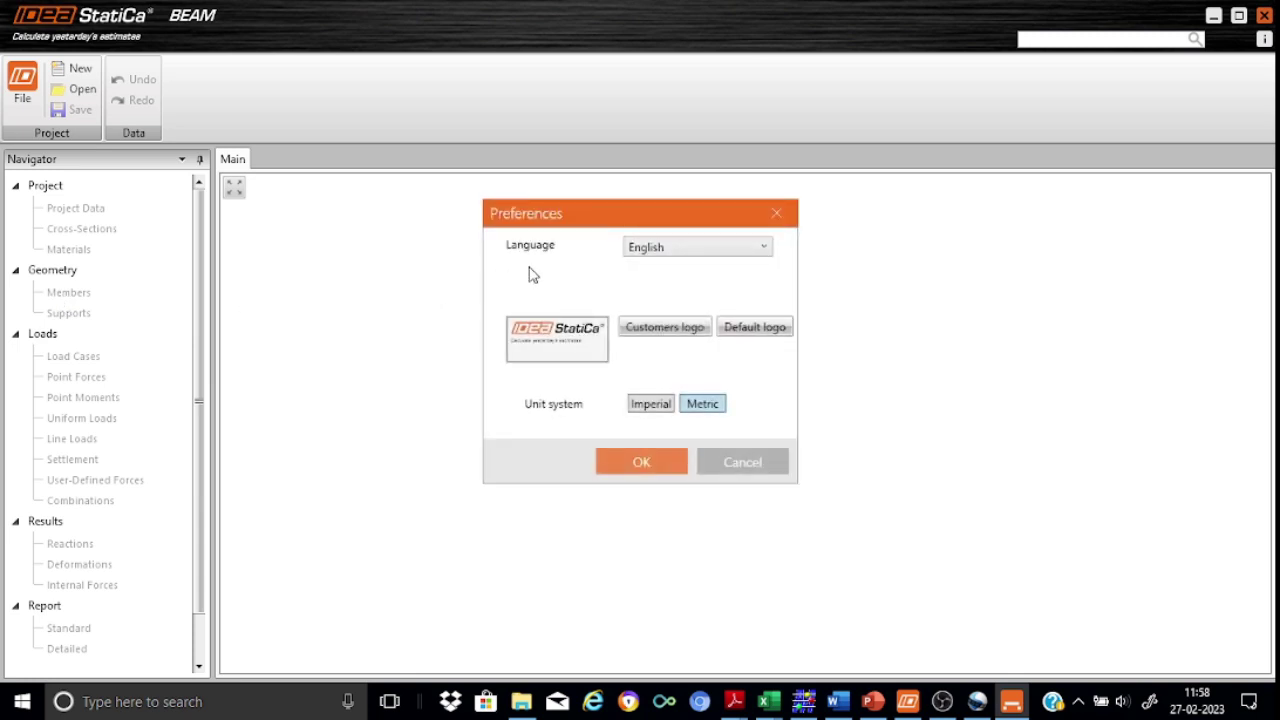
{"action": "left_click", "coordinate": [766, 248]}
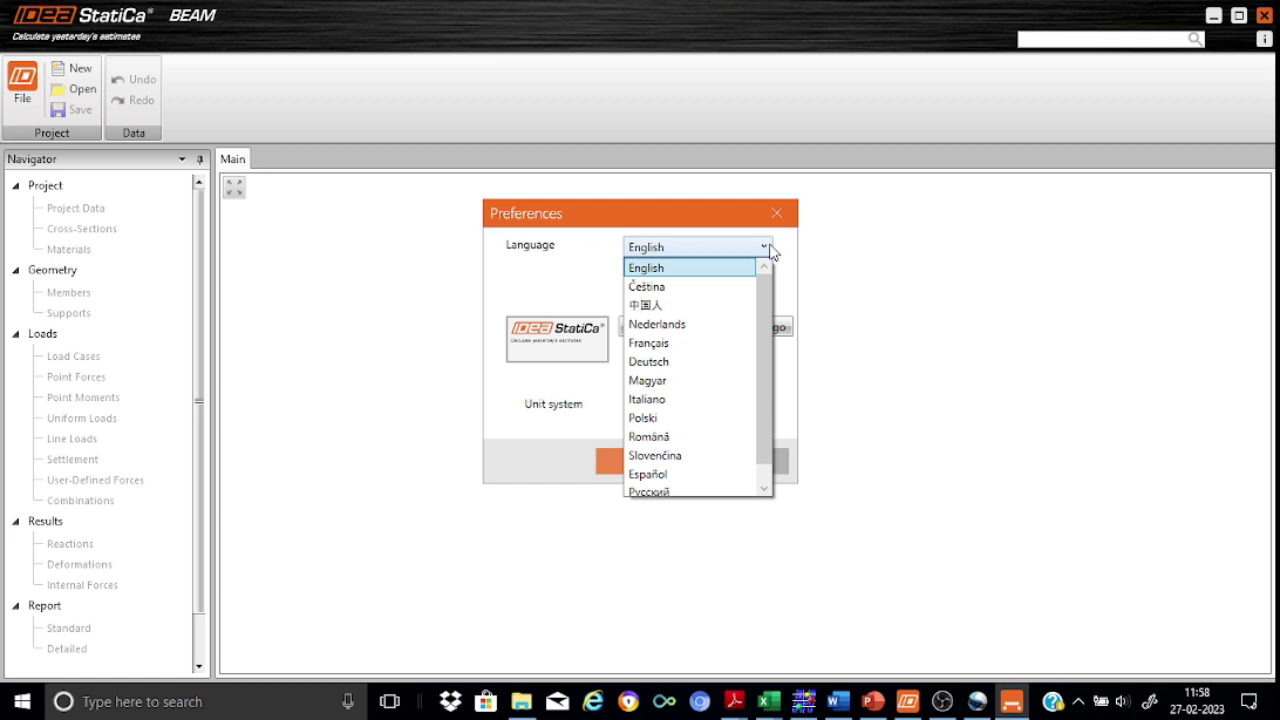
{"action": "left_click", "coordinate": [891, 276]}
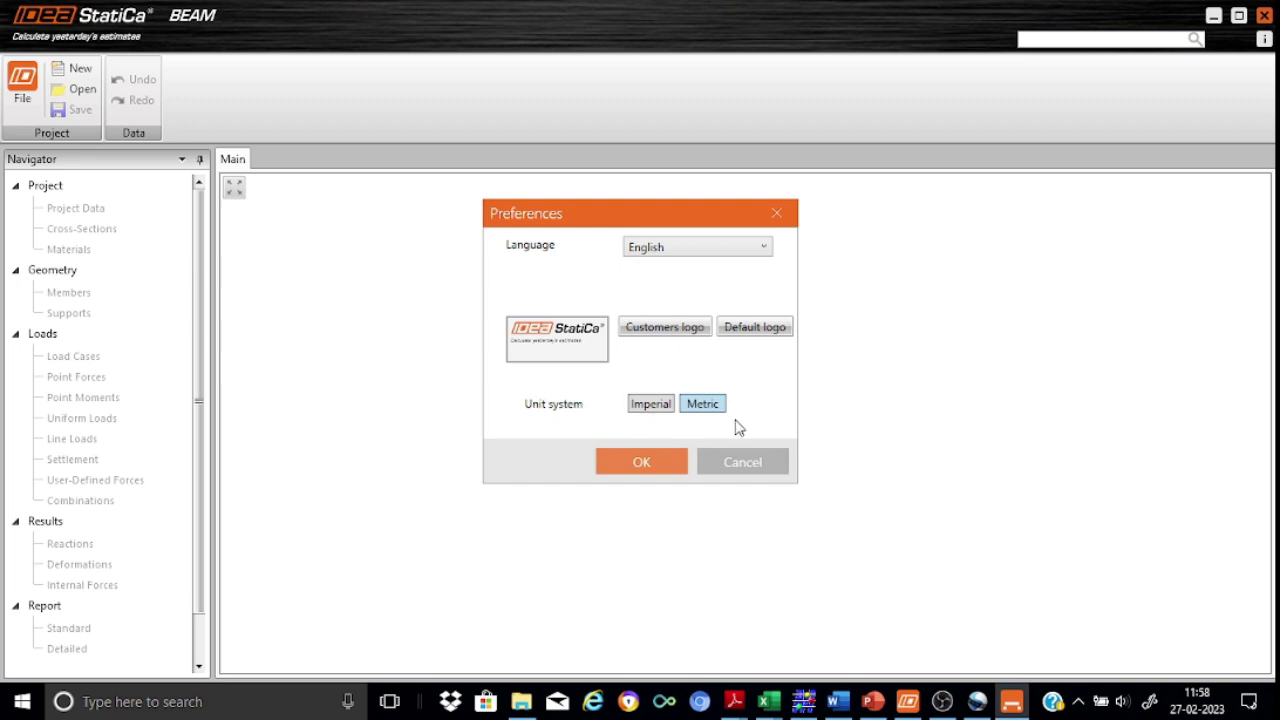
{"action": "left_click", "coordinate": [641, 464]}
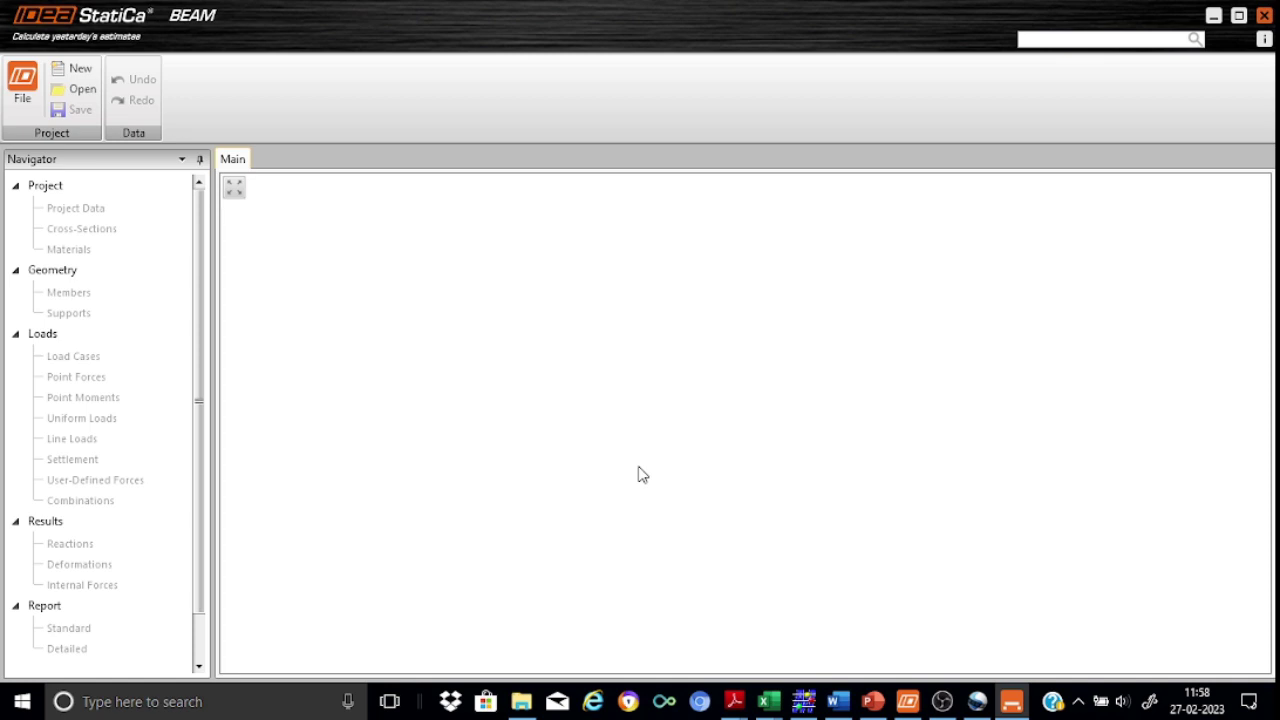
- Start a new cast-in-situ reinforced concrete continuous beam, loaded in the vertical plane, with three 6 m spans
{"action": "left_click", "coordinate": [77, 72]}
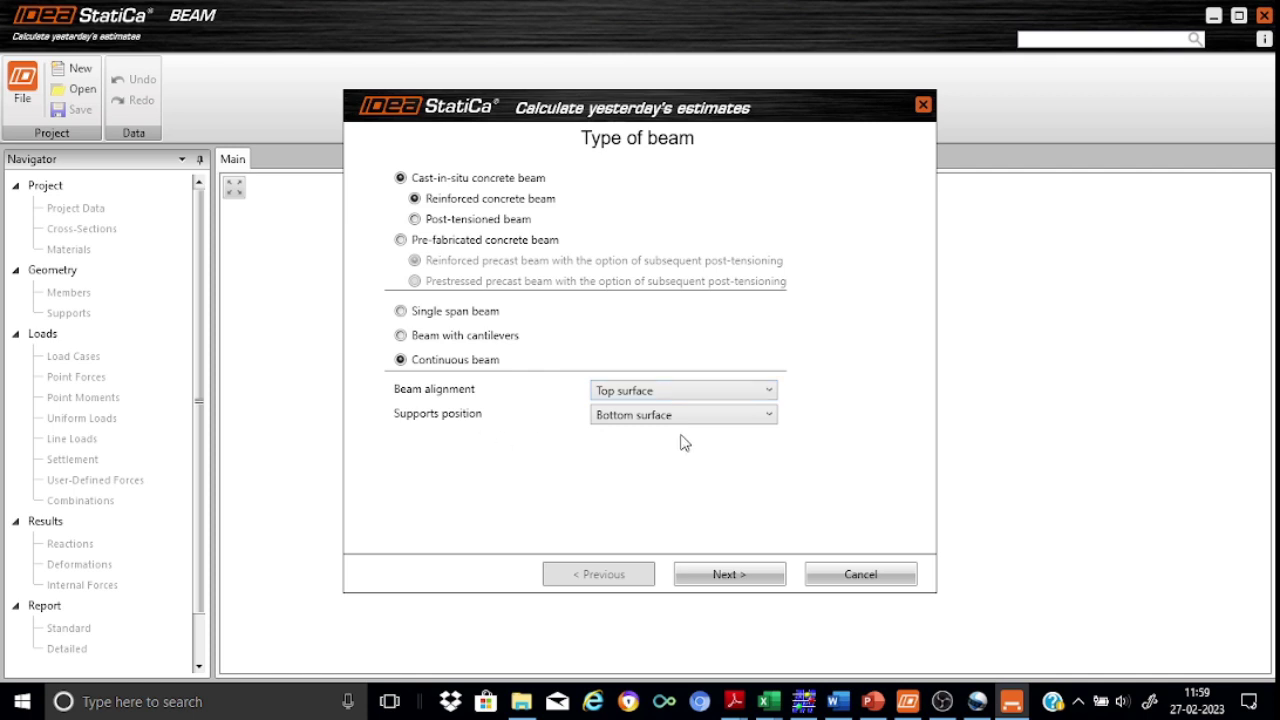
{"action": "left_click", "coordinate": [709, 576]}
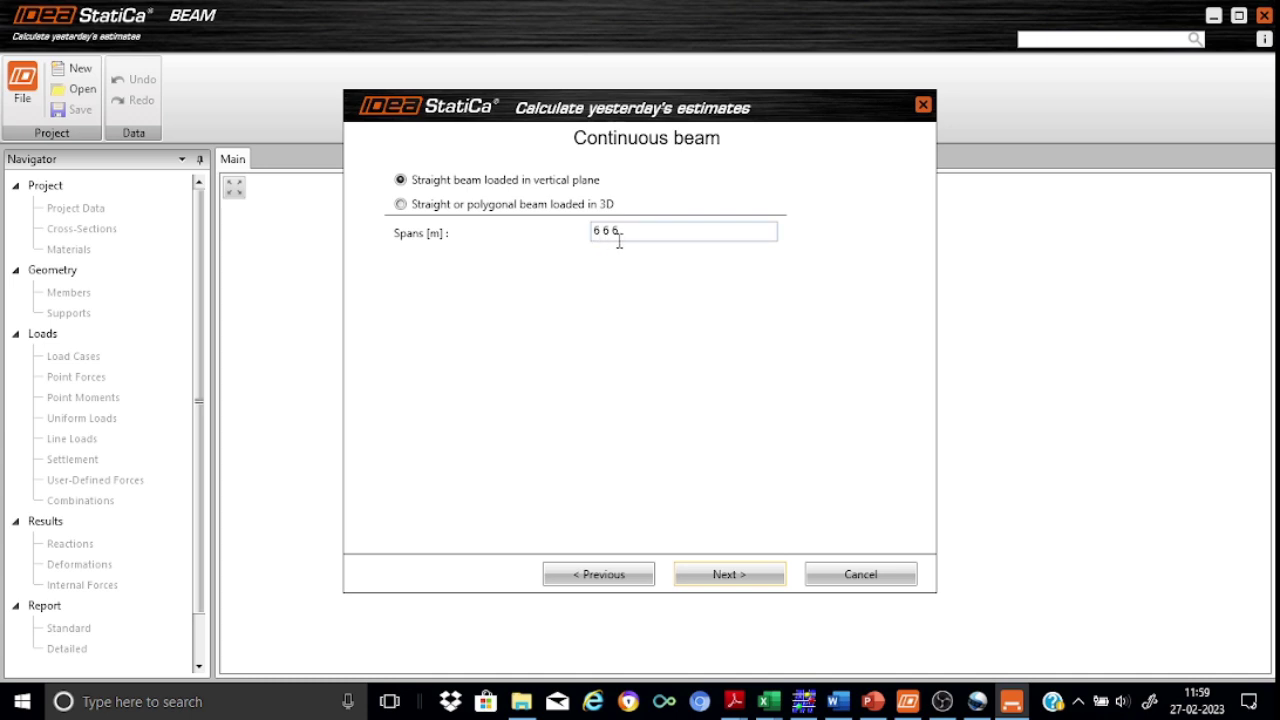
{"action": "left_click", "coordinate": [749, 579]}
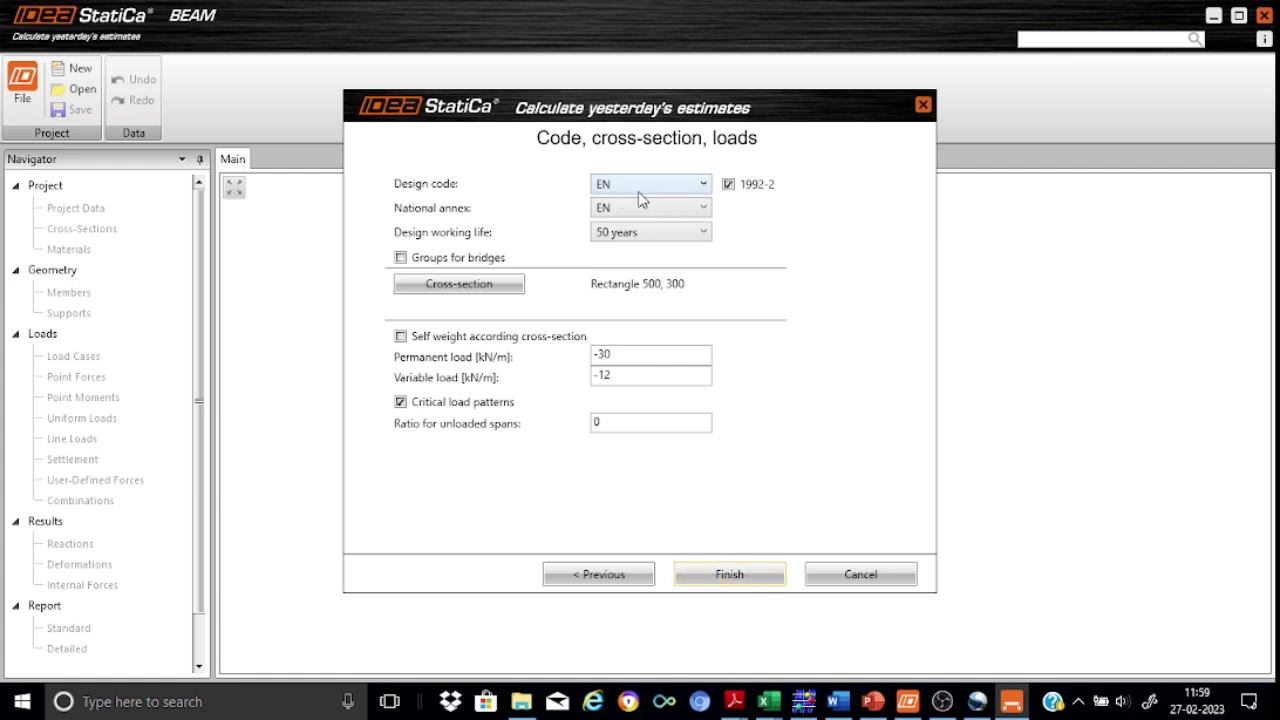
- Review the available design codes and national annexes, keeping EN for both
{"action": "left_click", "coordinate": [704, 186]}
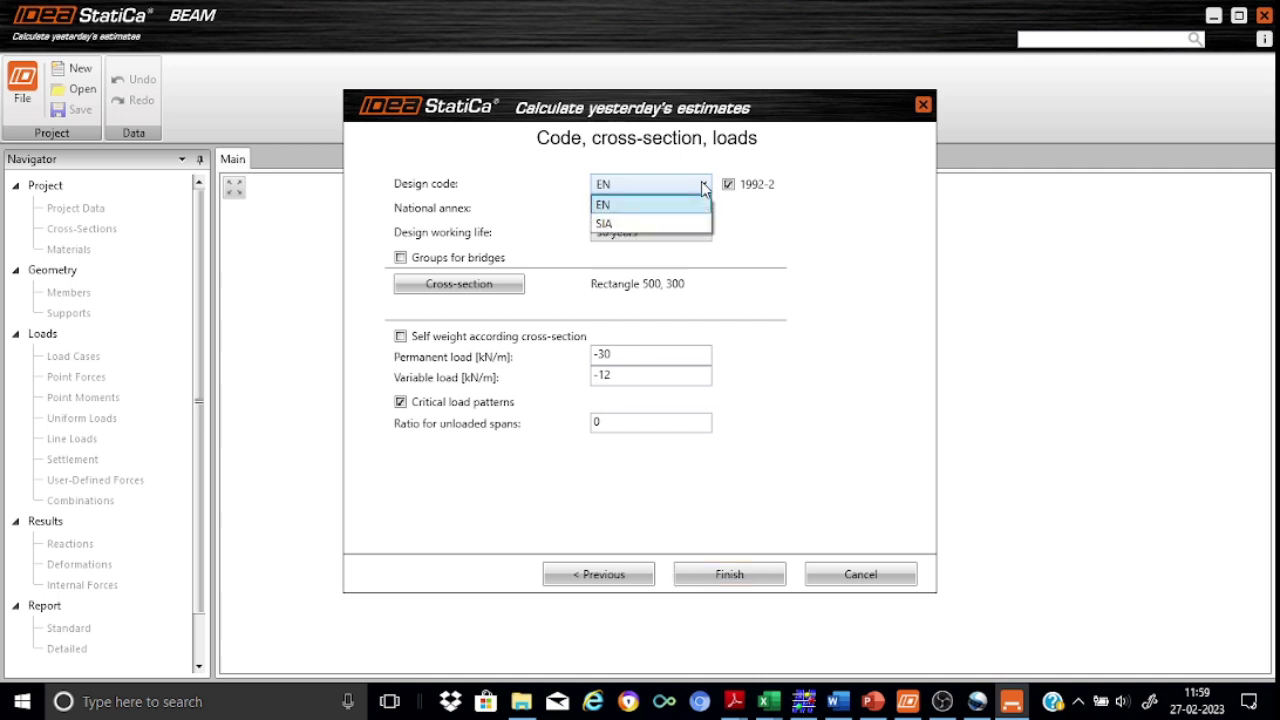
{"action": "left_click", "coordinate": [704, 186]}
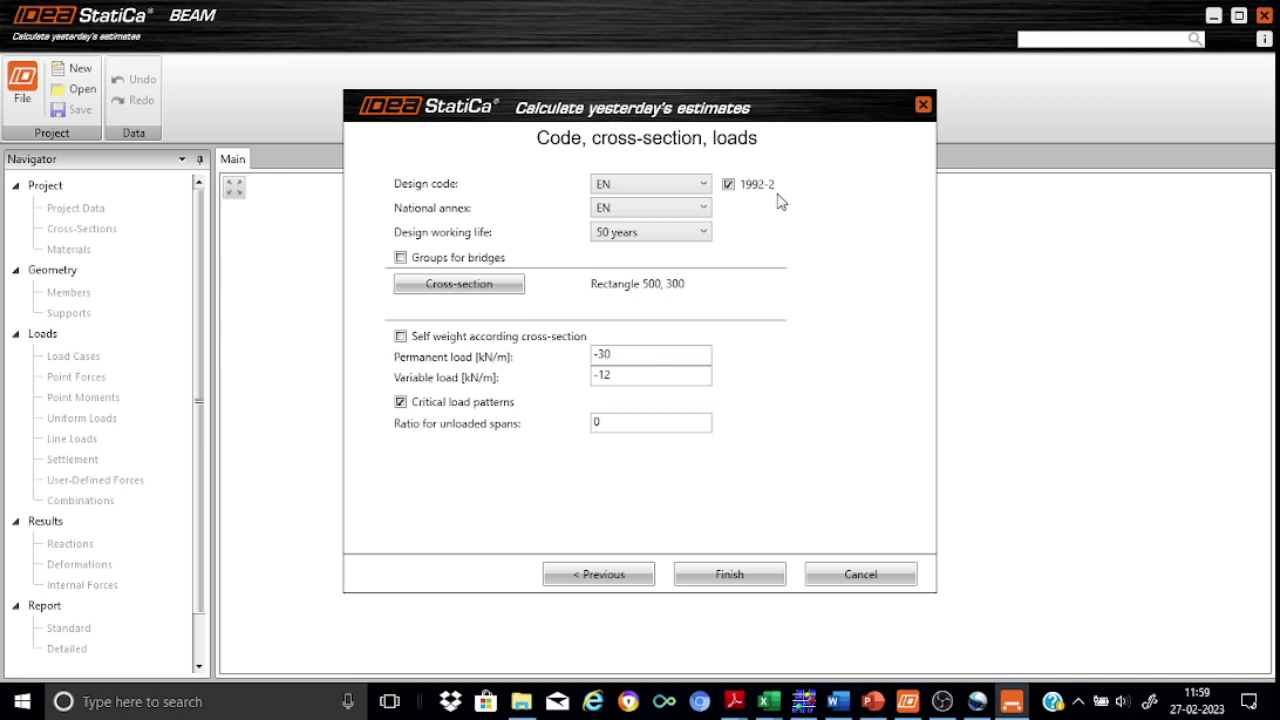
{"action": "left_click", "coordinate": [704, 210]}
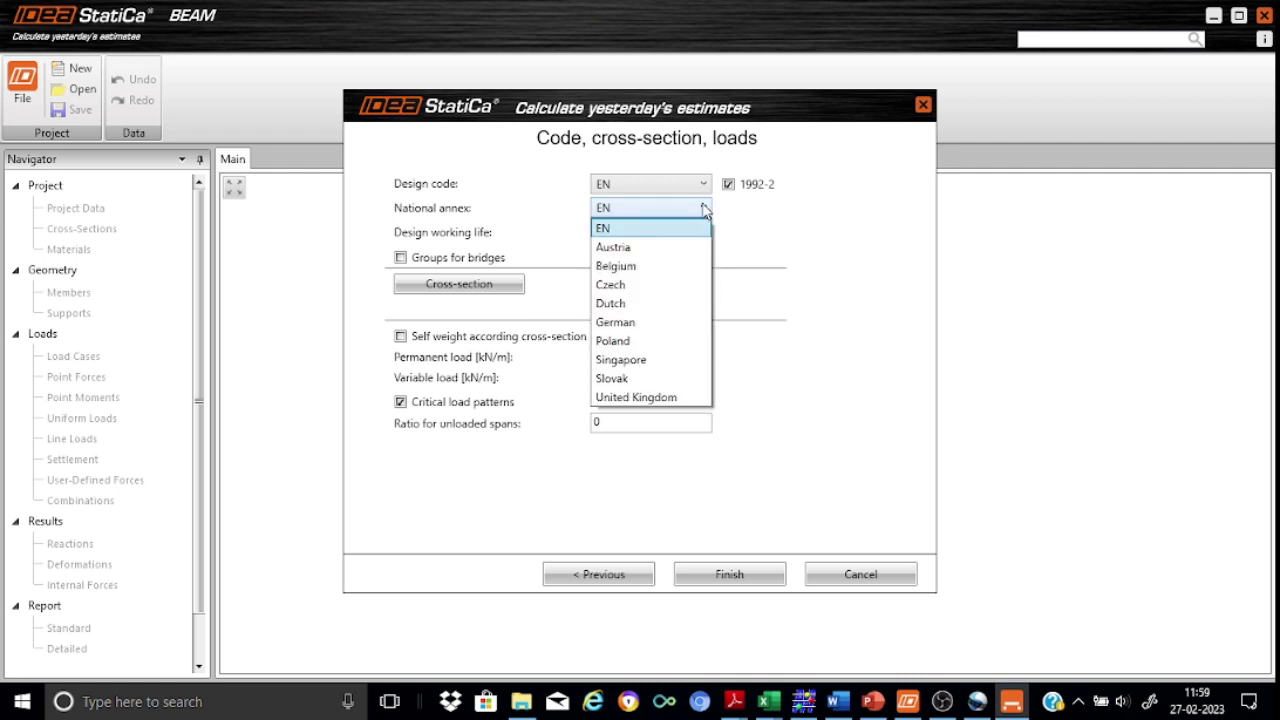
{"action": "left_click", "coordinate": [826, 219]}
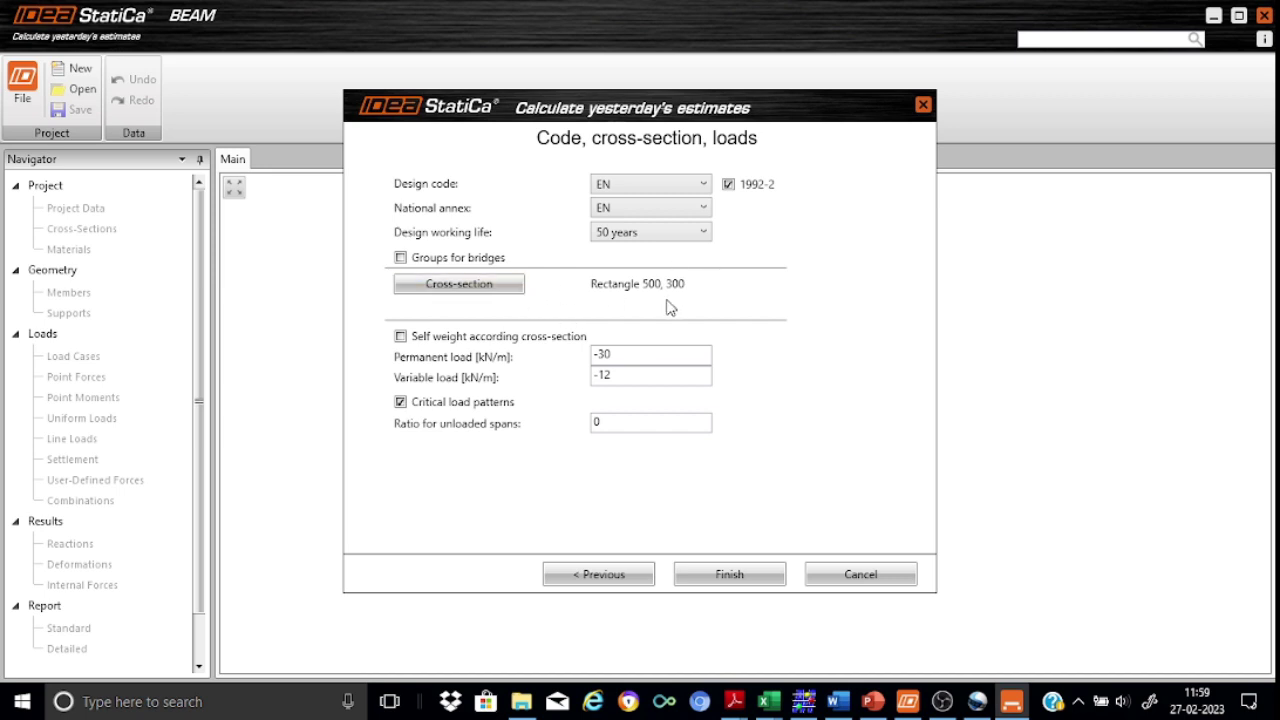
- Choose a basic rectangular cross-section for the beam with h 500 mm and b 300 mm
{"action": "left_click", "coordinate": [491, 289]}
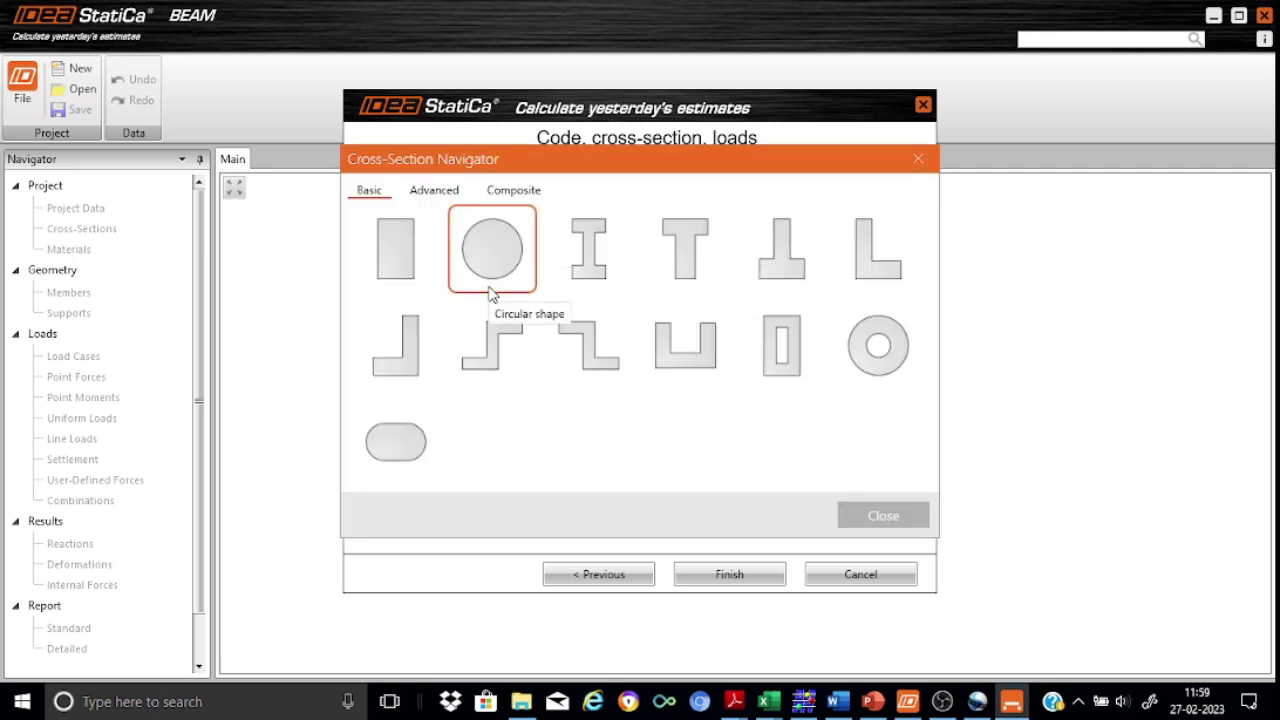
{"action": "left_click", "coordinate": [397, 276]}
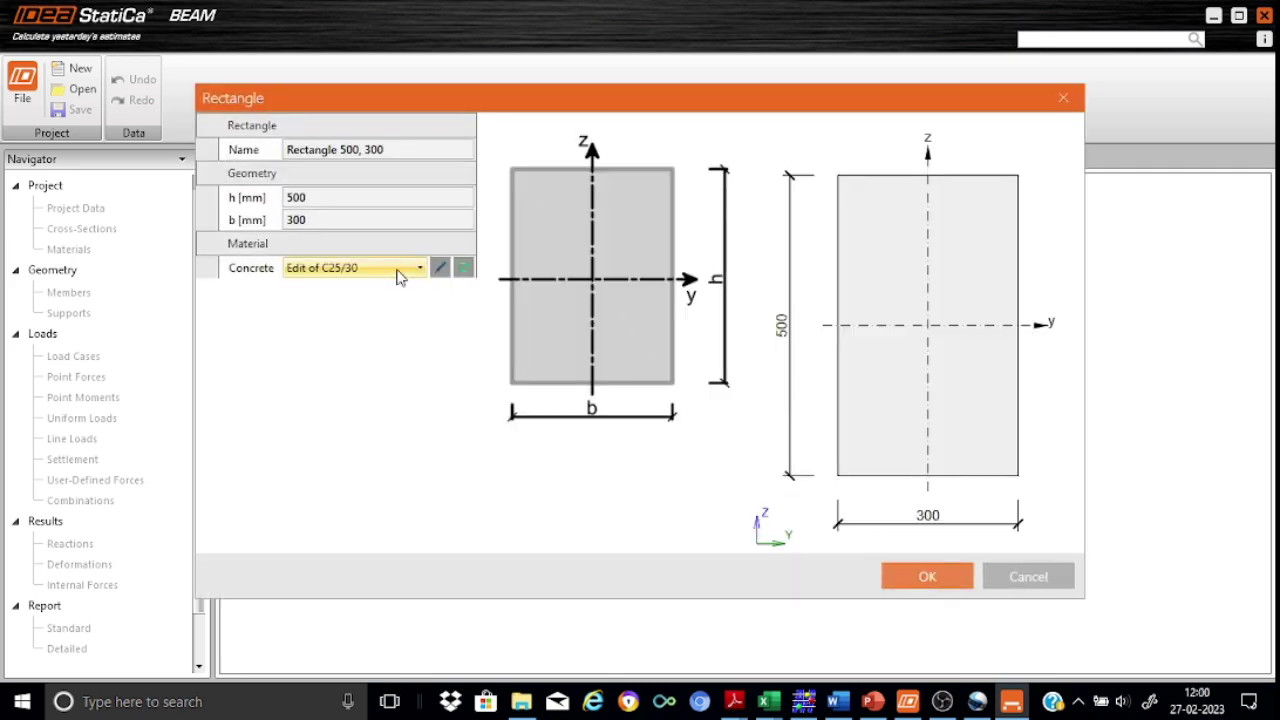
{"action": "left_click", "coordinate": [292, 224]}
{"action": "left_click", "coordinate": [308, 196]}
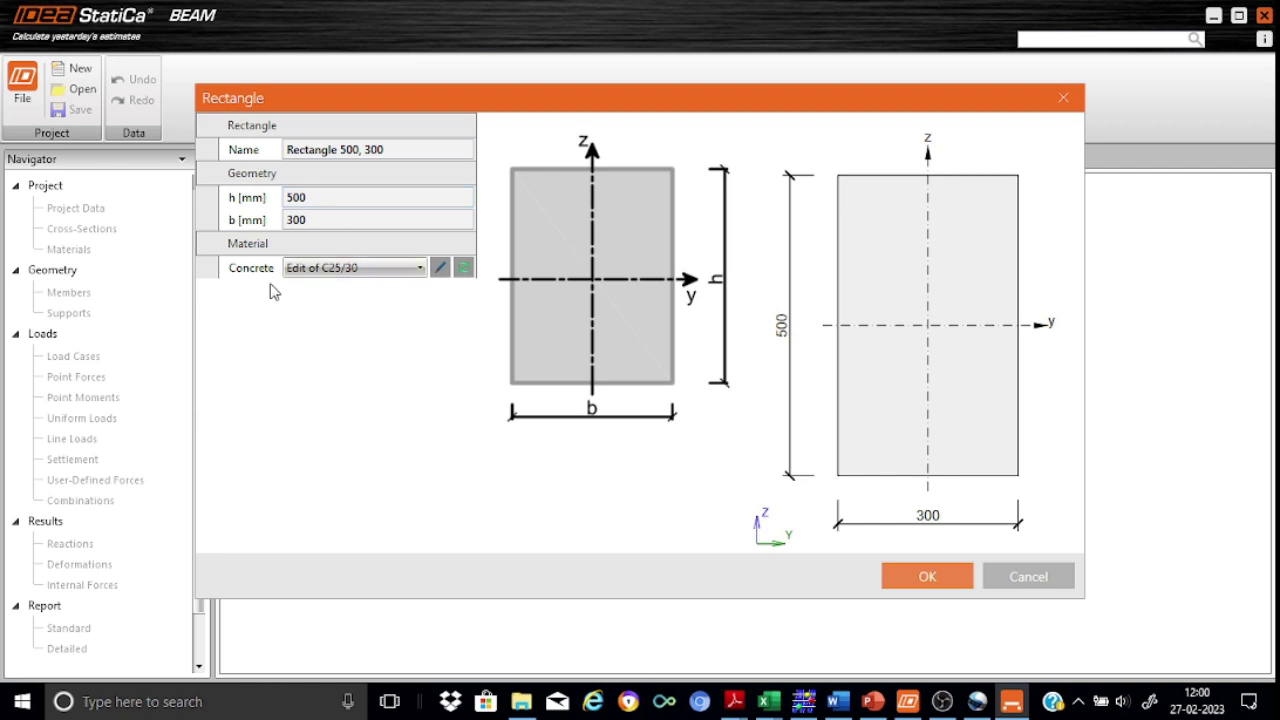
- Assign EN 1992 concrete C30/37 to the rectangular section and finish creating the beam project
{"action": "left_click", "coordinate": [418, 268]}
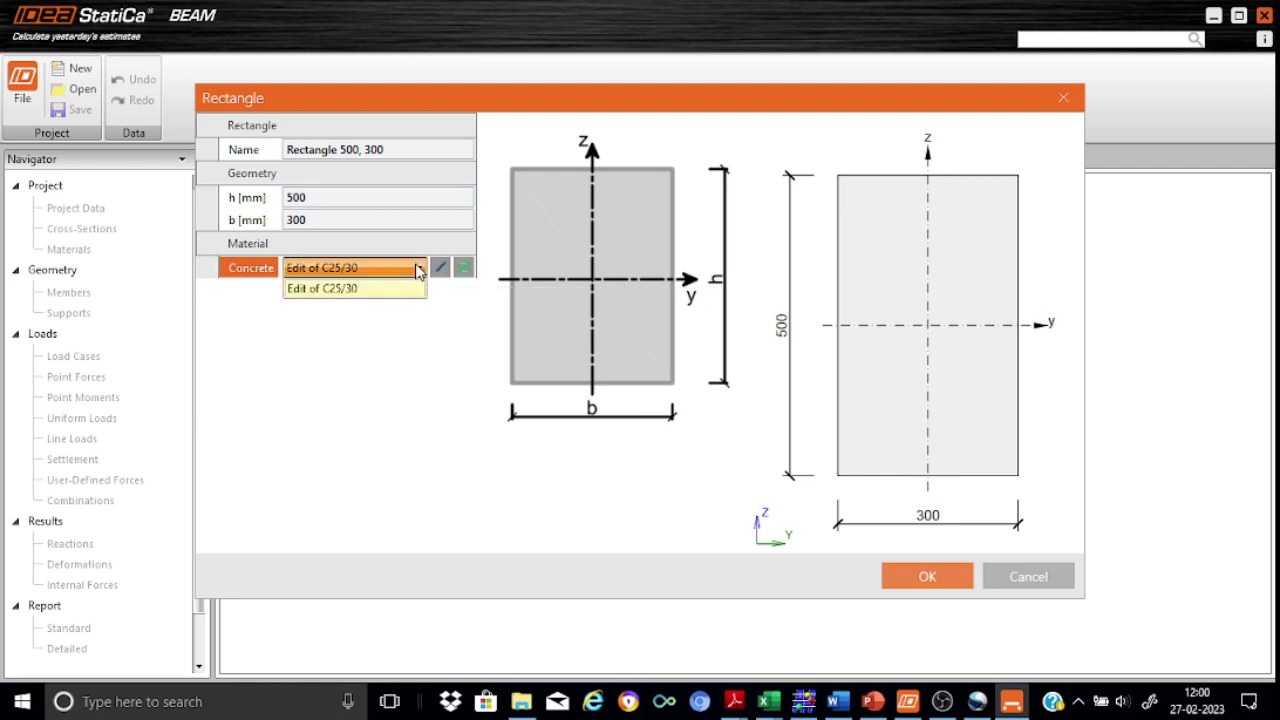
{"action": "left_click", "coordinate": [418, 270]}
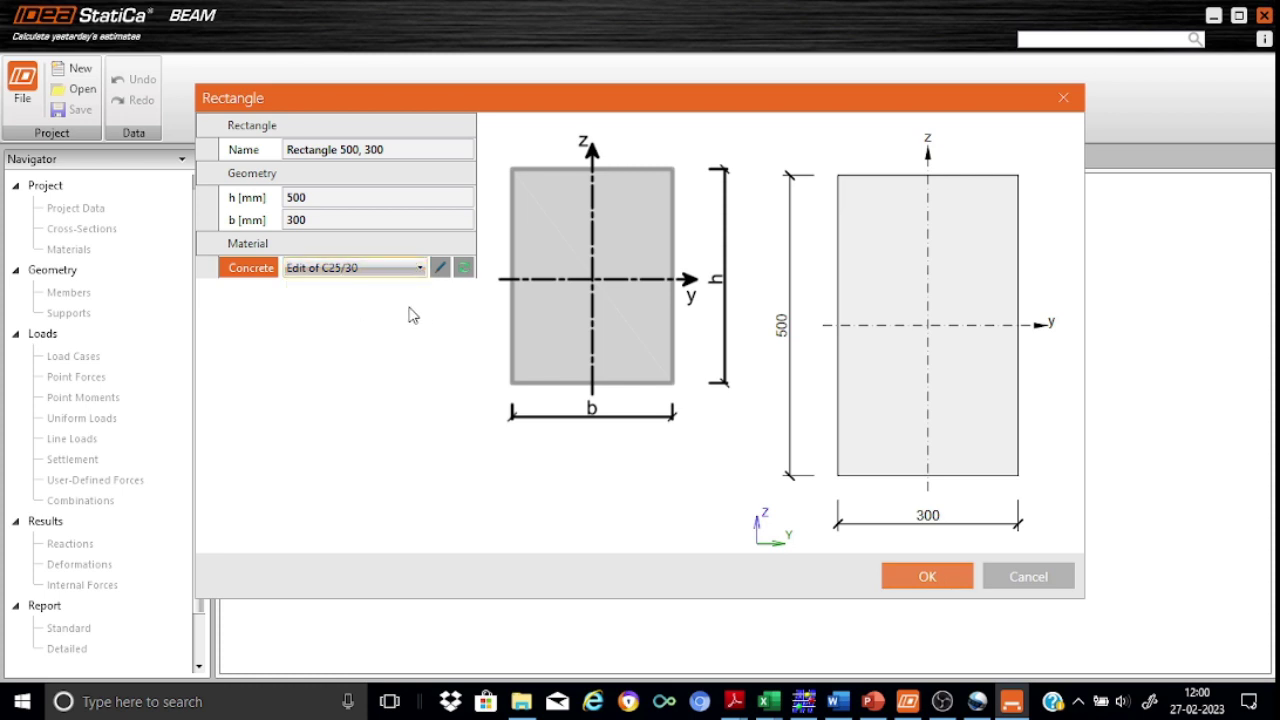
{"action": "left_click", "coordinate": [464, 270]}
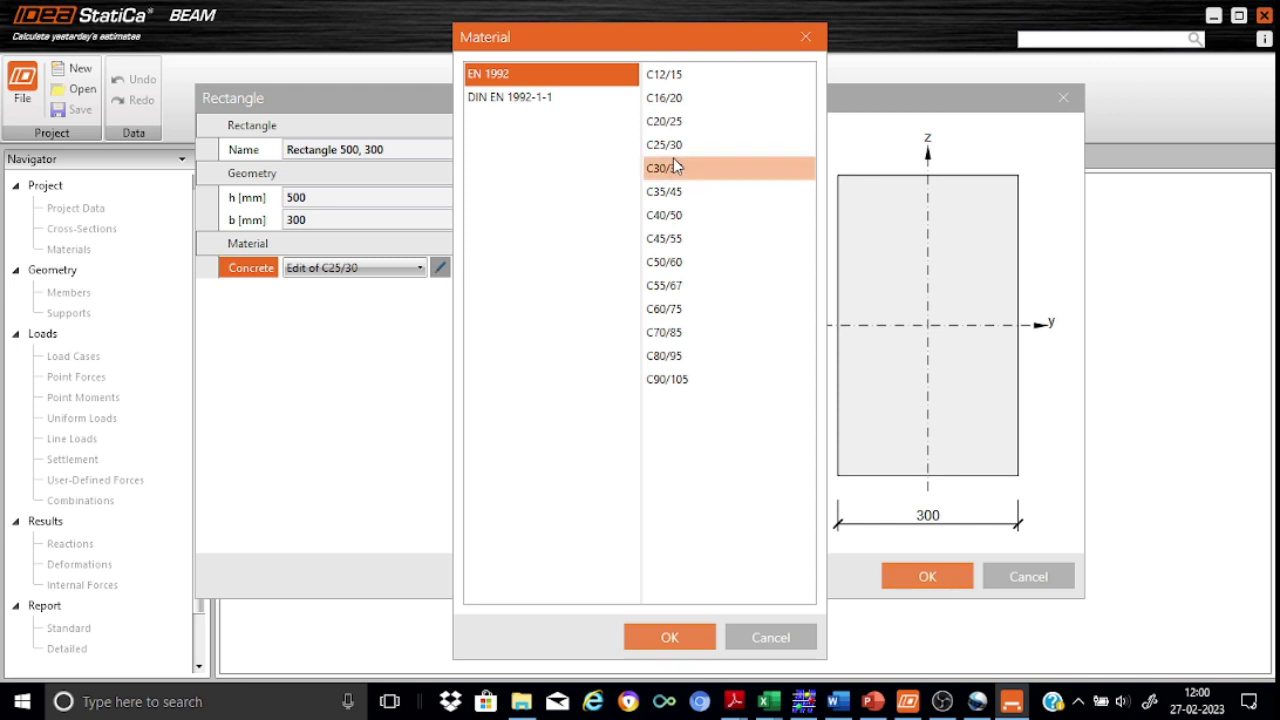
{"action": "left_click", "coordinate": [690, 170]}
{"action": "left_click", "coordinate": [664, 644]}
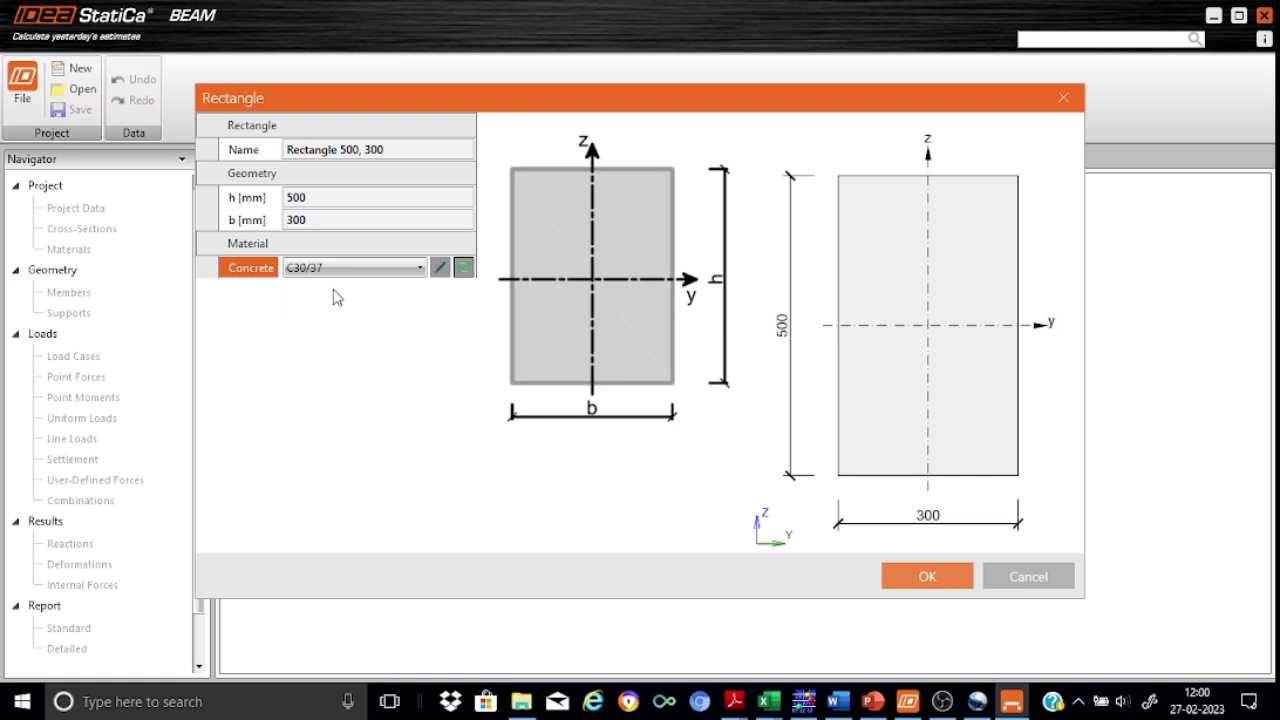
{"action": "left_click", "coordinate": [922, 580]}
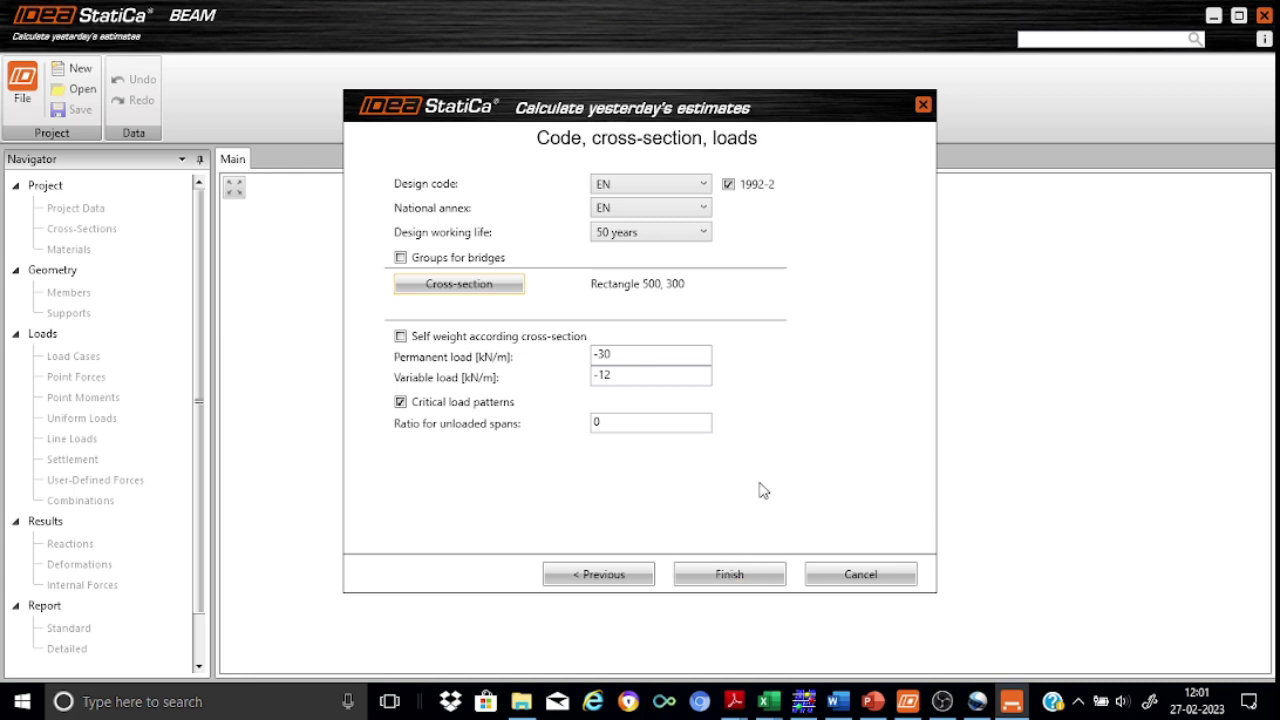
{"action": "left_click", "coordinate": [736, 576]}
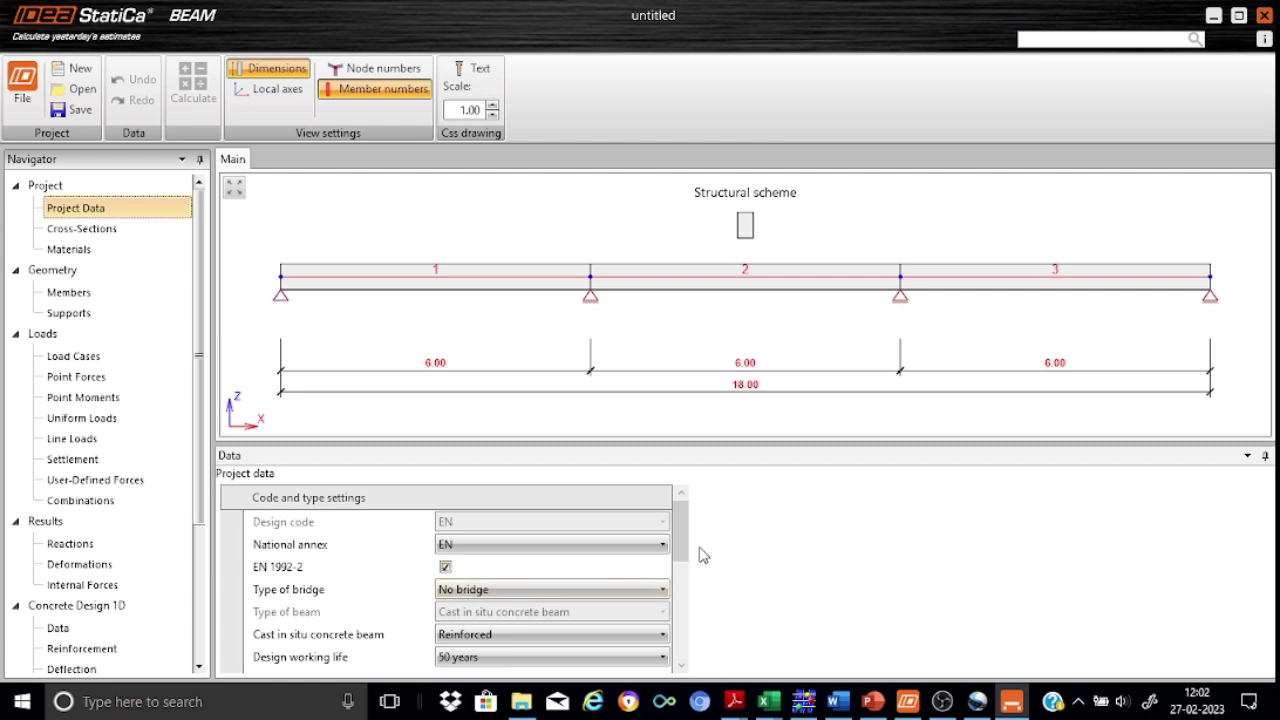
- Review the project data's code, geometry and load settings and the parameters of the rectangular cross-section
{"action": "left_click_drag", "start_coordinate": [682, 531], "coordinate": [682, 561]}
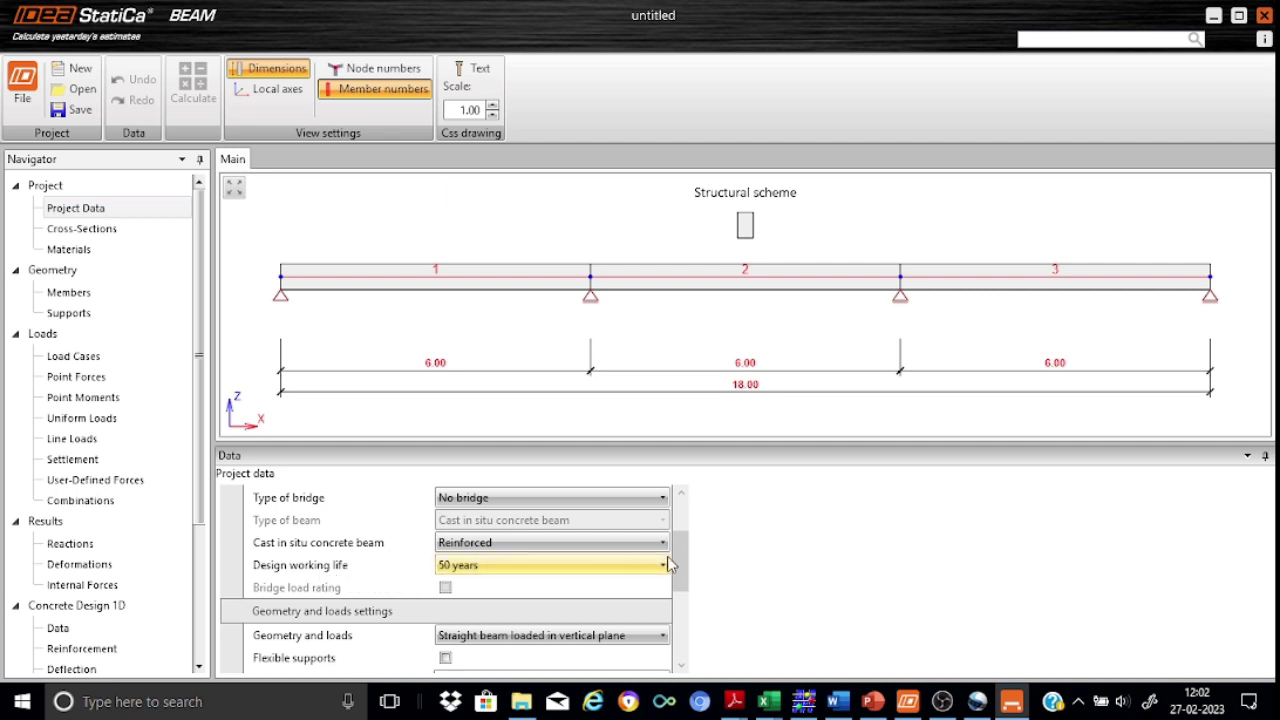
{"action": "left_click_drag", "start_coordinate": [681, 566], "coordinate": [682, 597]}
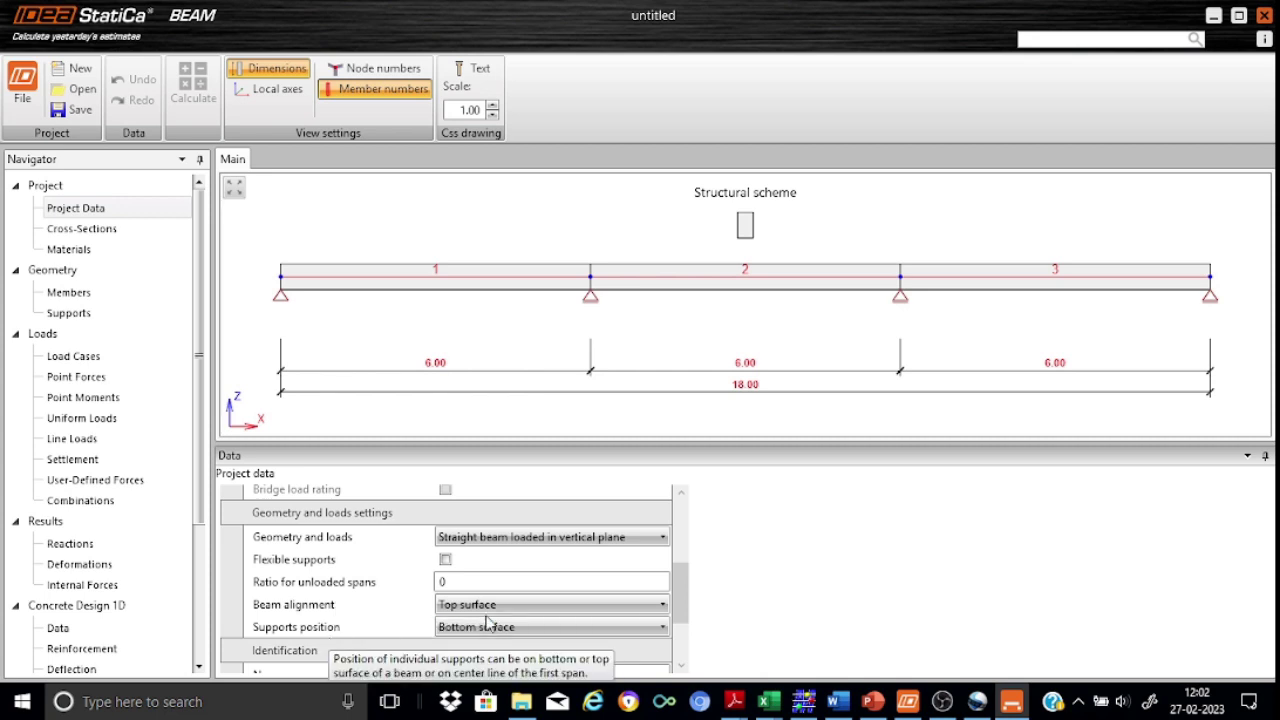
{"action": "left_click", "coordinate": [119, 234]}
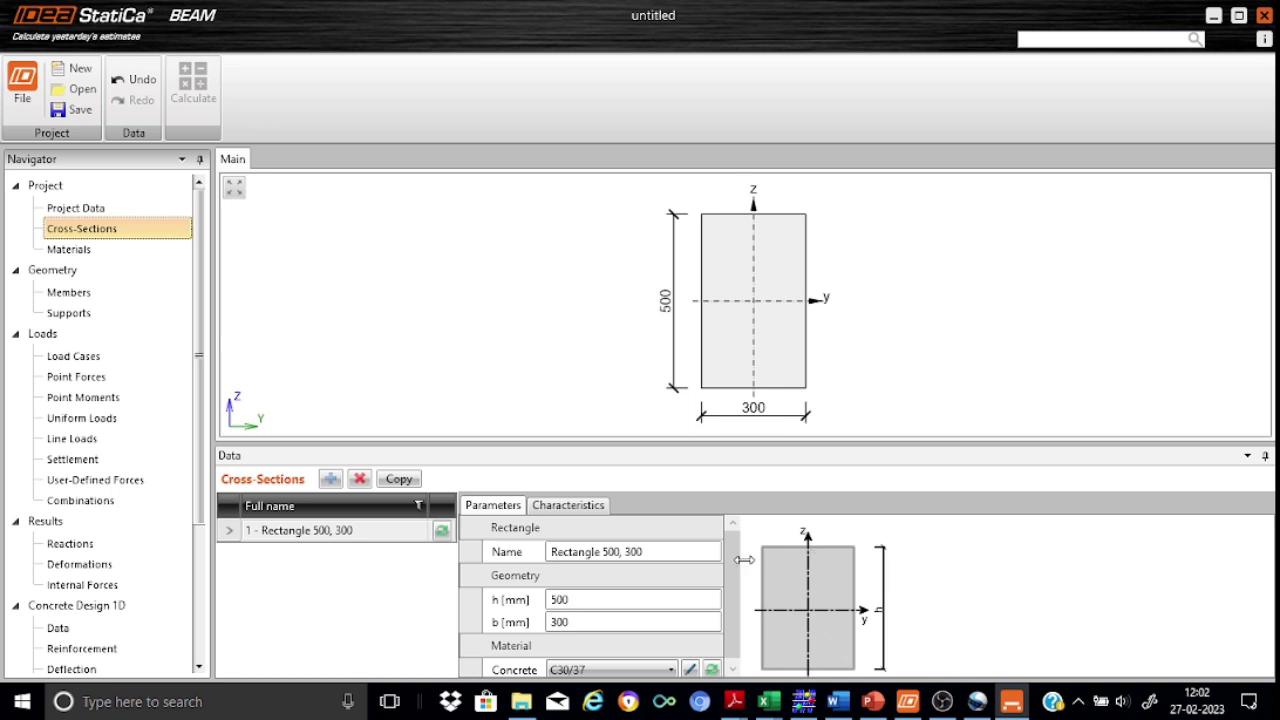
{"action": "left_click_drag", "start_coordinate": [735, 568], "coordinate": [731, 601]}
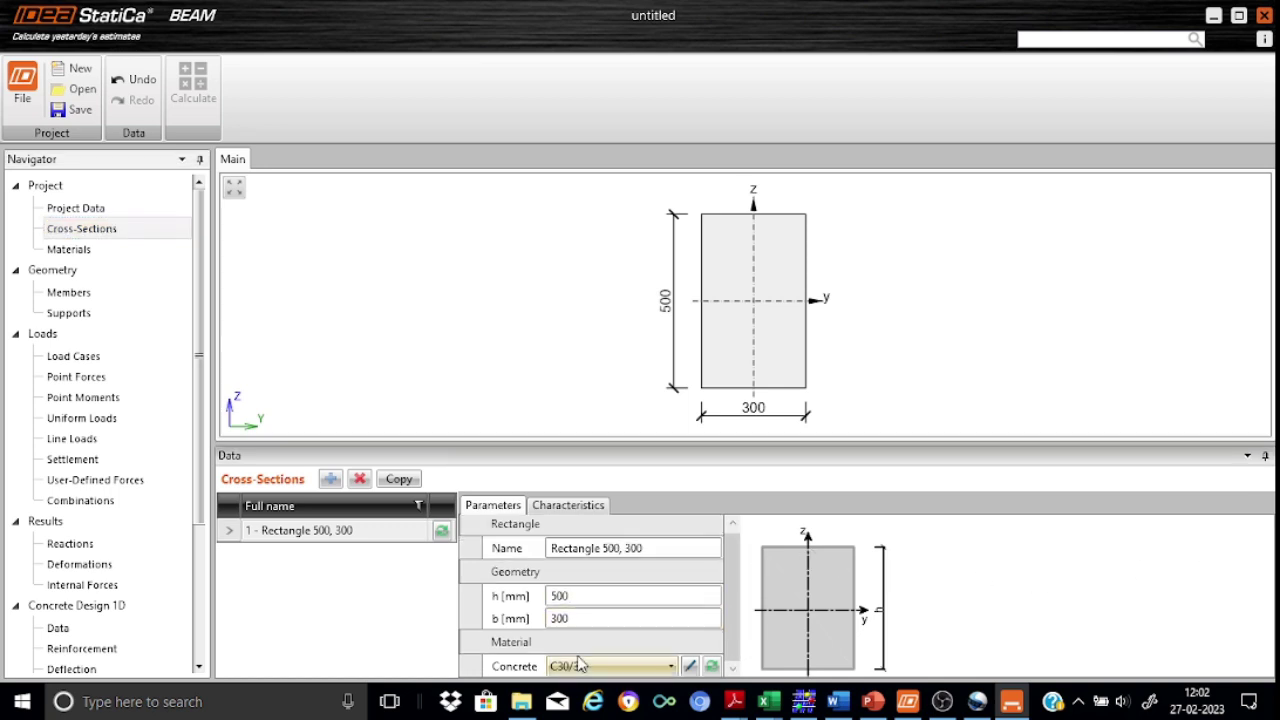
- Examine the calculated characteristics of the rectangular cross-section
{"action": "left_click", "coordinate": [592, 509]}
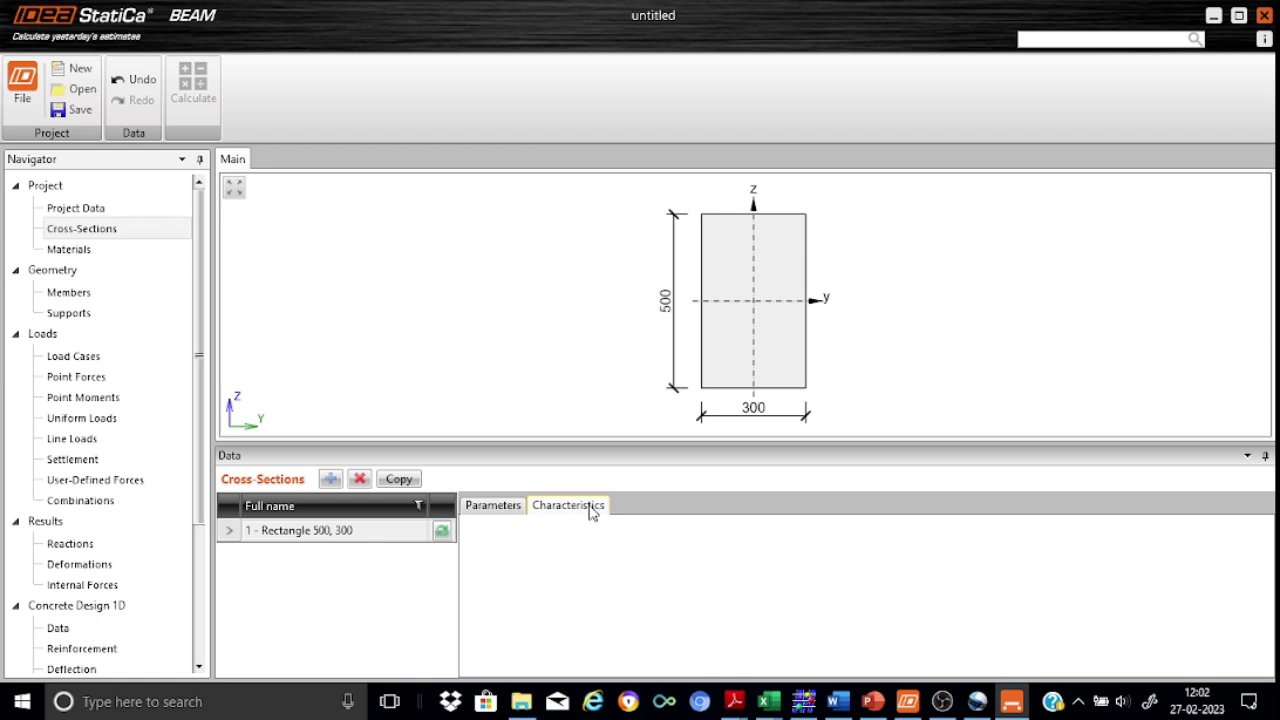
{"action": "left_click", "coordinate": [478, 510]}
{"action": "left_click", "coordinate": [558, 508]}
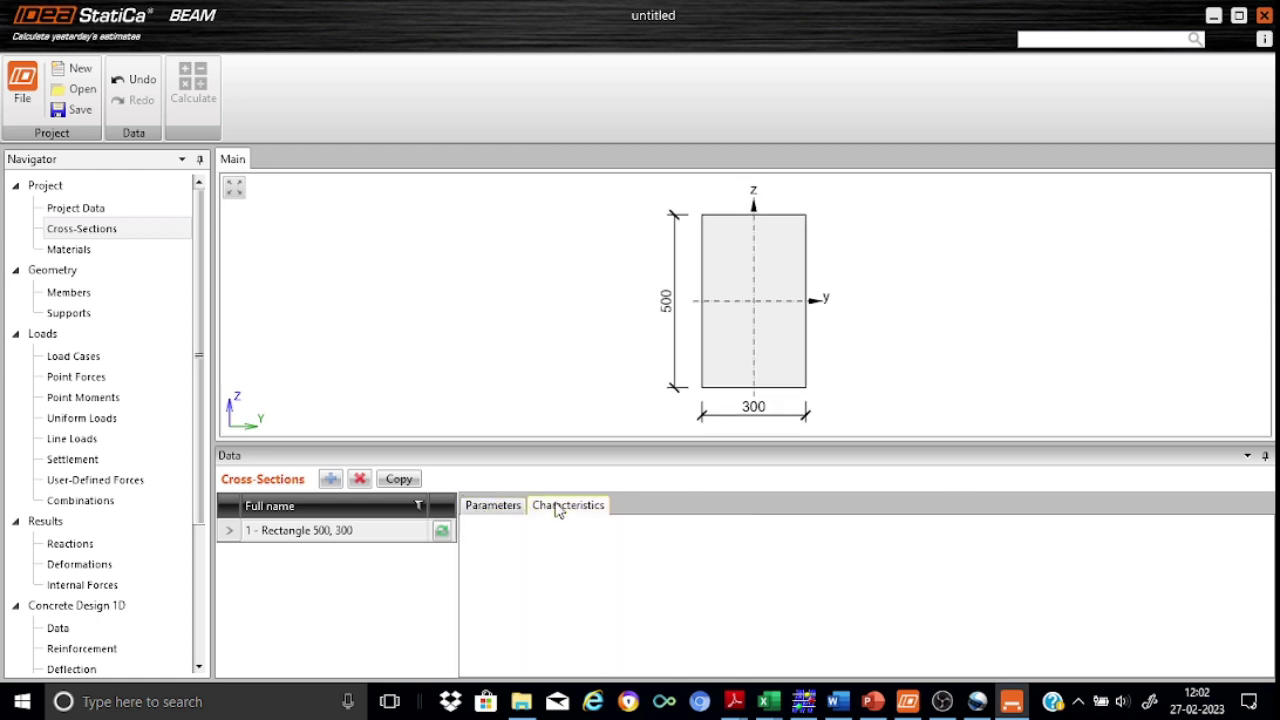
{"action": "left_click", "coordinate": [478, 510]}
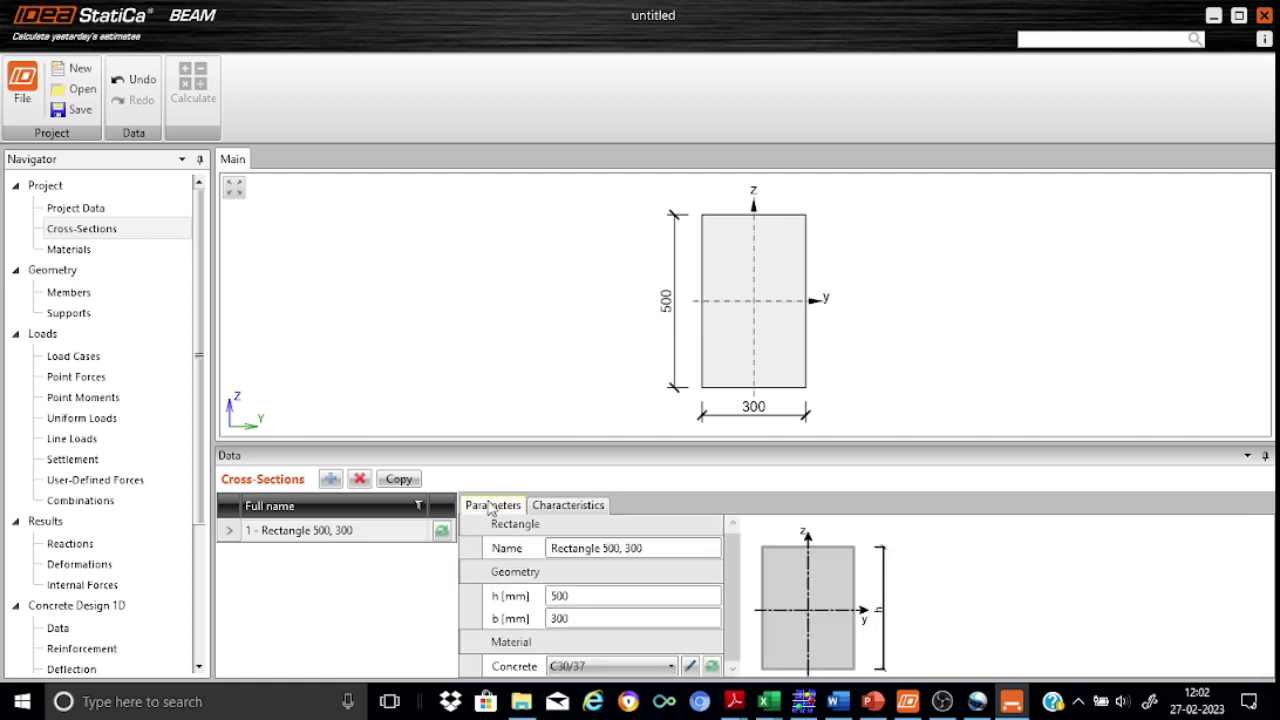
{"action": "left_click", "coordinate": [565, 506]}
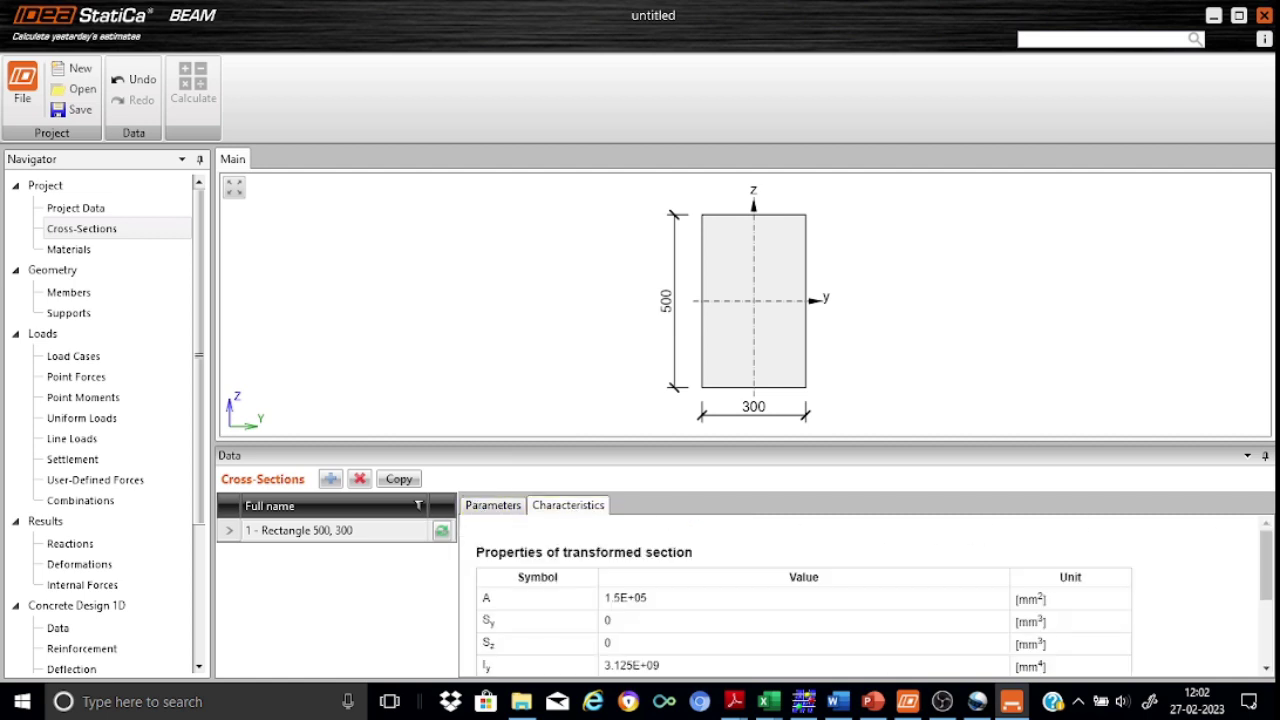
{"action": "mouse_move", "coordinate": [1266, 552]}
{"action": "left_mouse_down"}
{"action": "mouse_move", "coordinate": [1270, 620]}
{"action": "mouse_move", "coordinate": [1271, 557]}
{"action": "left_mouse_up"}
- Review the physical and EN 1992-1-1 properties of the C30/37 concrete, and open the beam's member list
{"action": "left_click", "coordinate": [85, 254]}
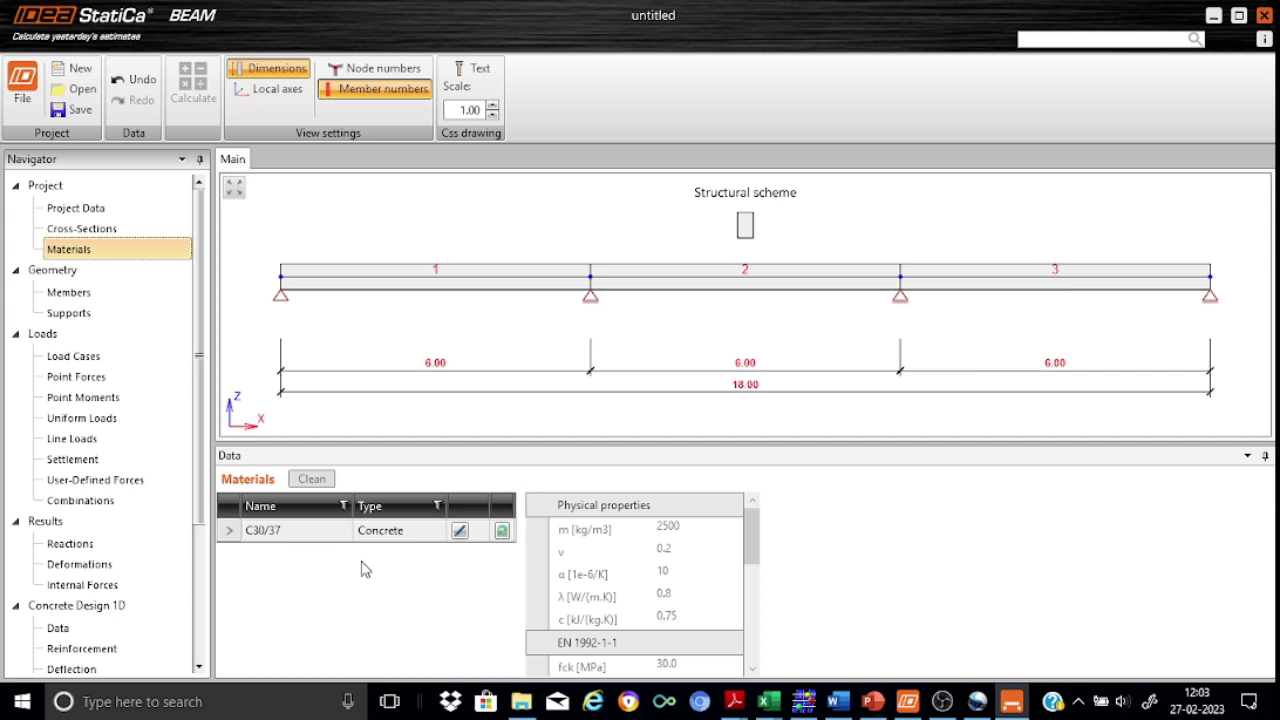
{"action": "left_click_drag", "start_coordinate": [757, 553], "coordinate": [766, 610]}
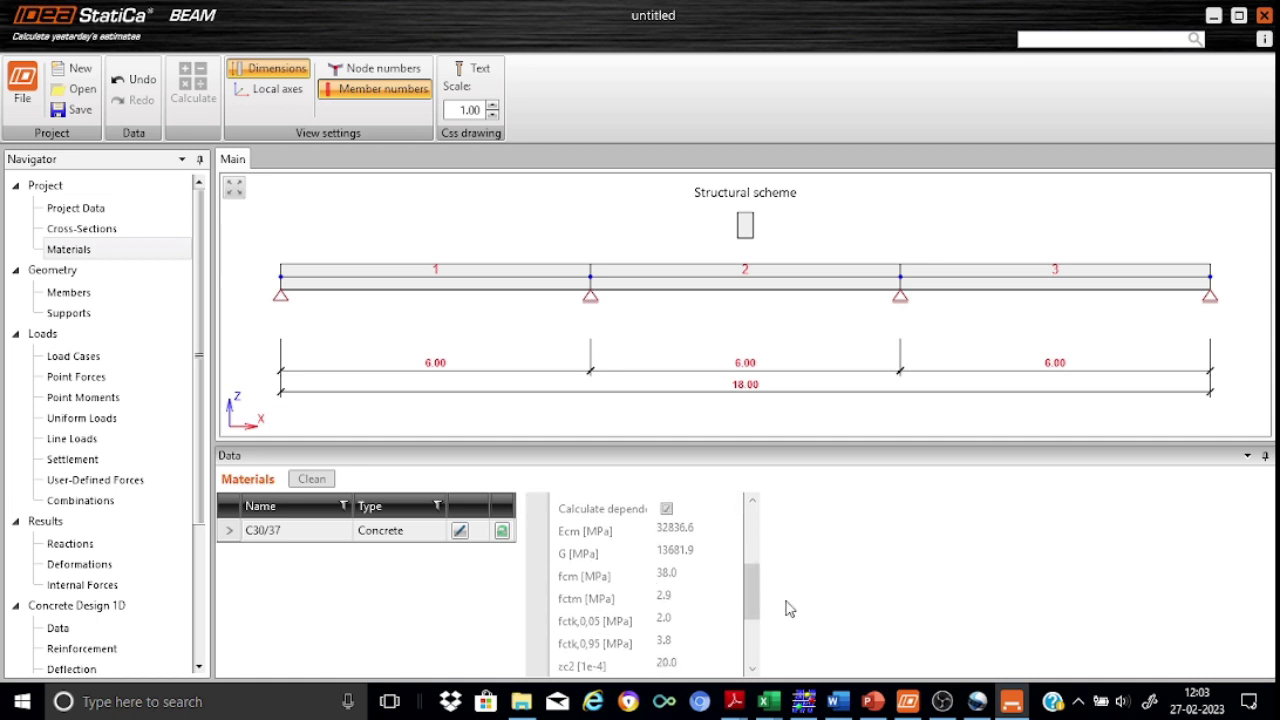
{"action": "left_click", "coordinate": [89, 296]}
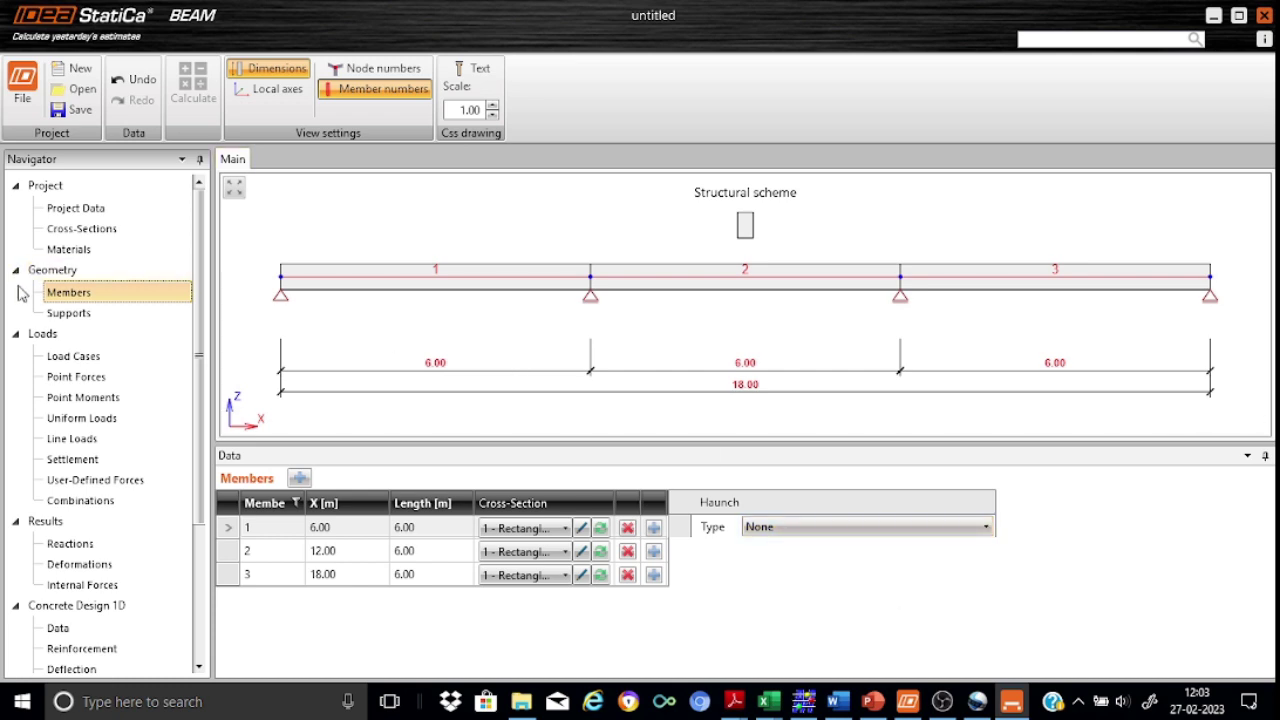
- Open the beam's nodal supports and display the node numbers in the structural scheme
{"action": "left_click", "coordinate": [55, 314]}
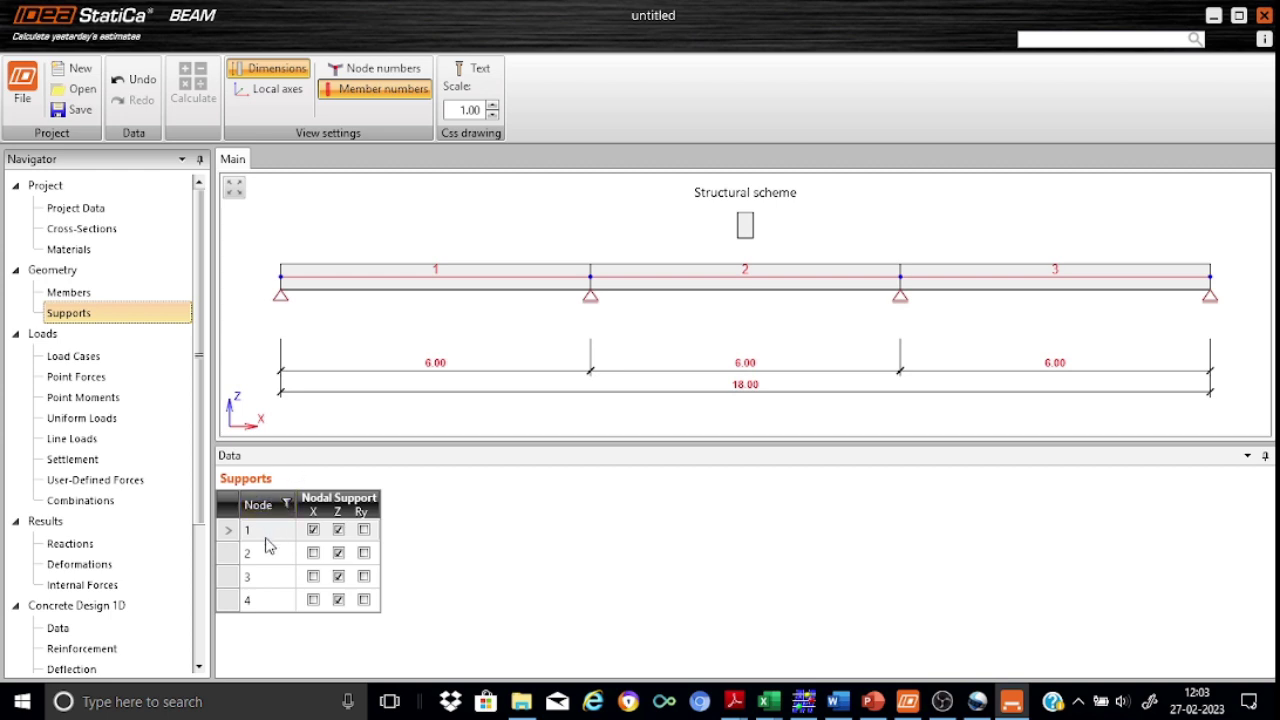
{"action": "left_click", "coordinate": [374, 70]}
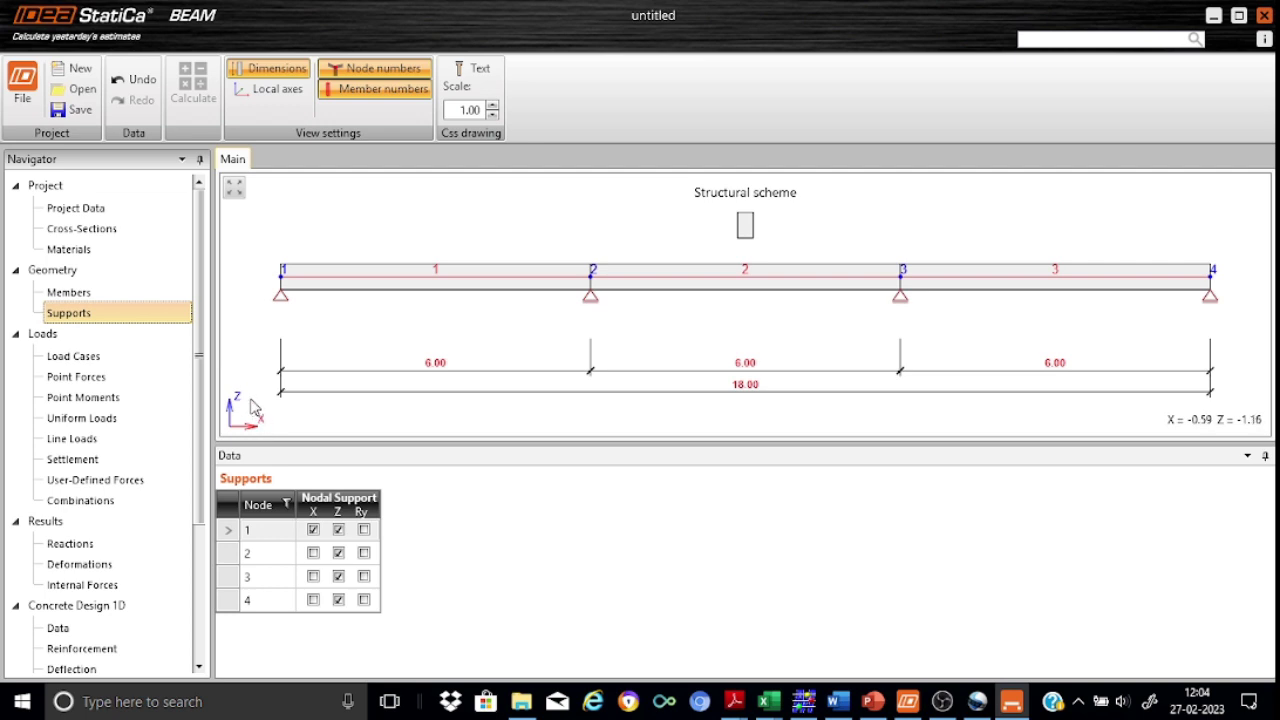
- Set the self-weight value of load case SW to 0 kN/m
{"action": "left_click", "coordinate": [74, 356]}
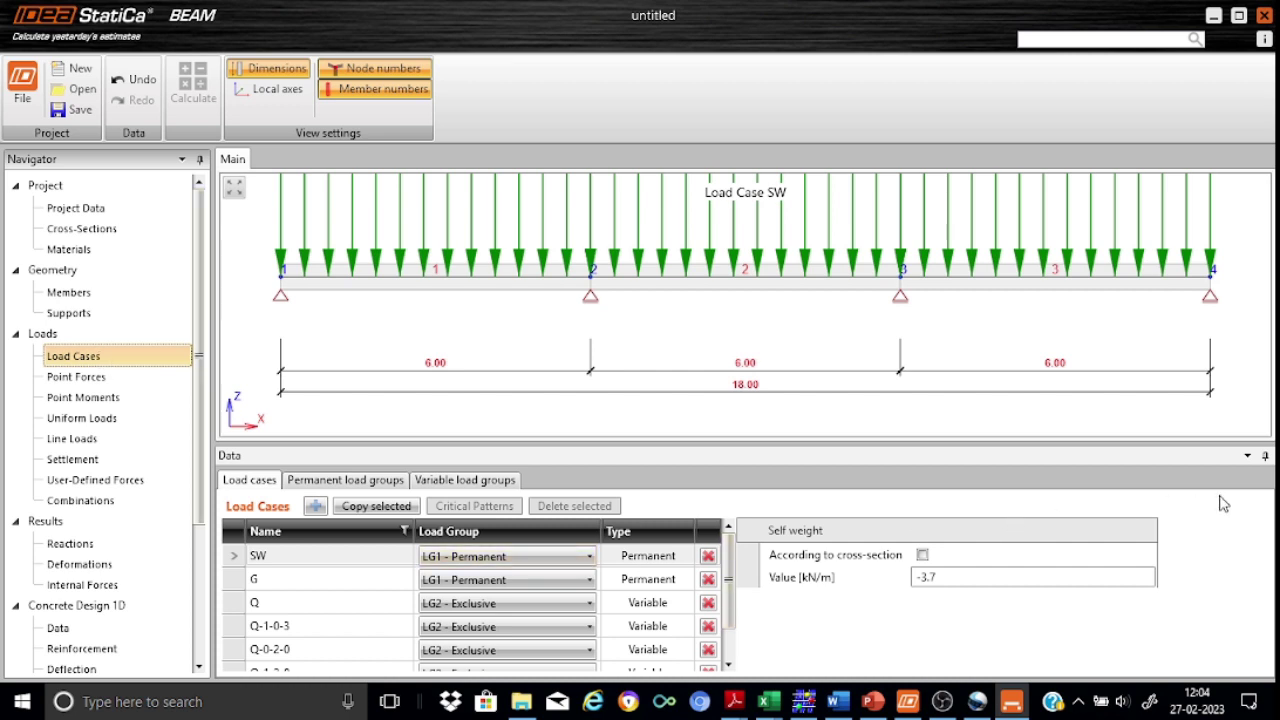
{"action": "left_click", "coordinate": [268, 561]}
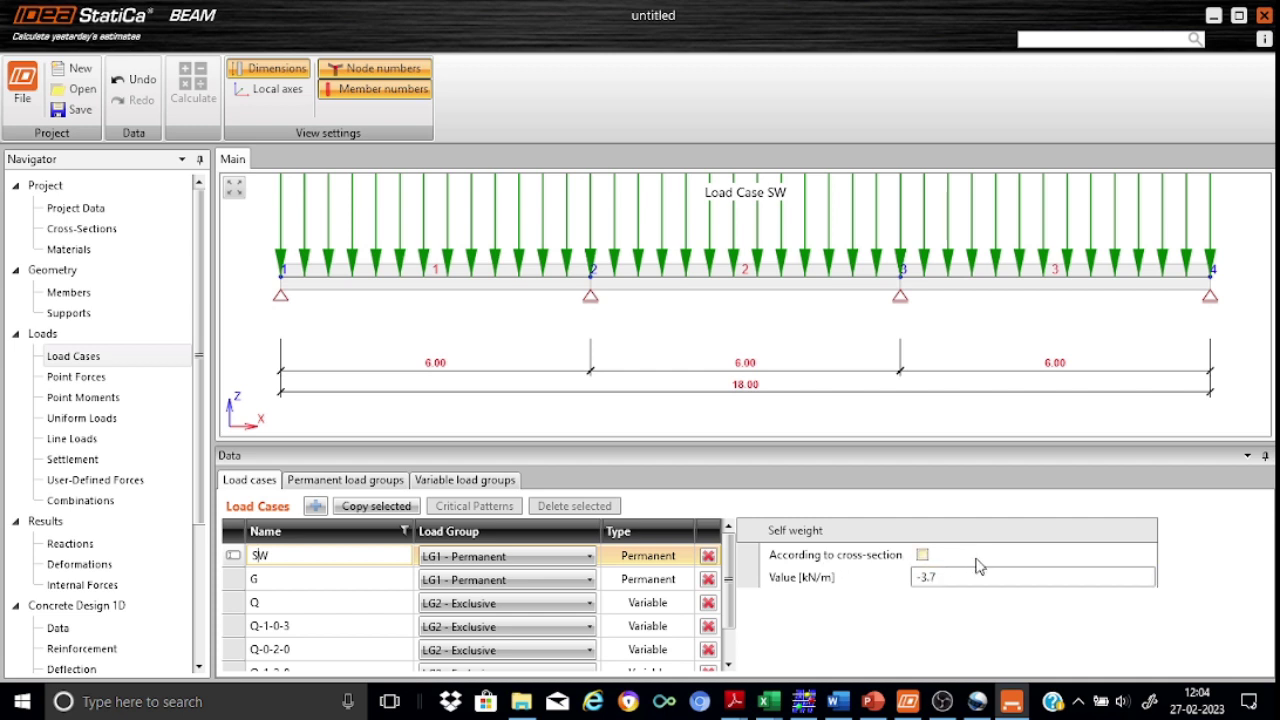
{"action": "left_click", "coordinate": [947, 578]}
{"action": "key", "text": "BackSpace"}
{"action": "key", "text": "BackSpace"}
{"action": "key", "text": "BackSpace"}
{"action": "key", "text": "BackSpace"}
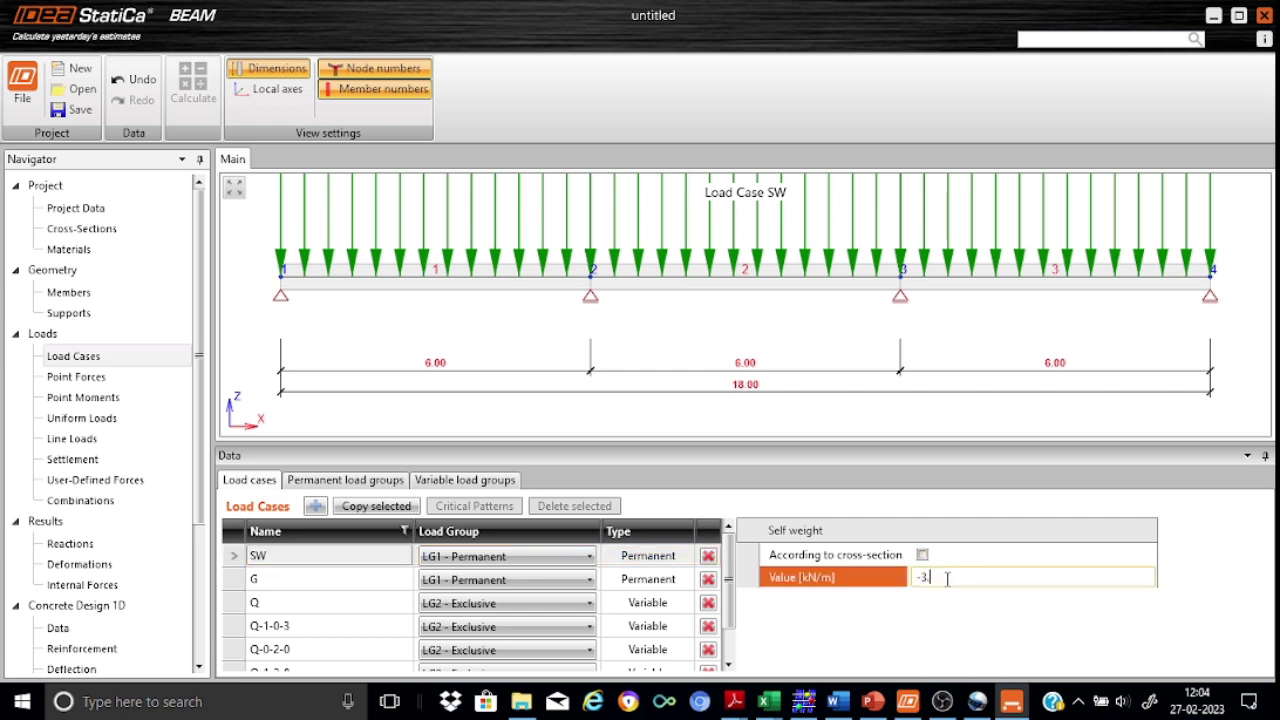
{"action": "type", "text": "0"}
{"action": "left_click", "coordinate": [938, 625]}
- Review the loads of cases G, Q, Q-1-0-3 and Q-0-2-0 and the factors of the permanent and variable load groups
{"action": "left_click", "coordinate": [337, 580]}
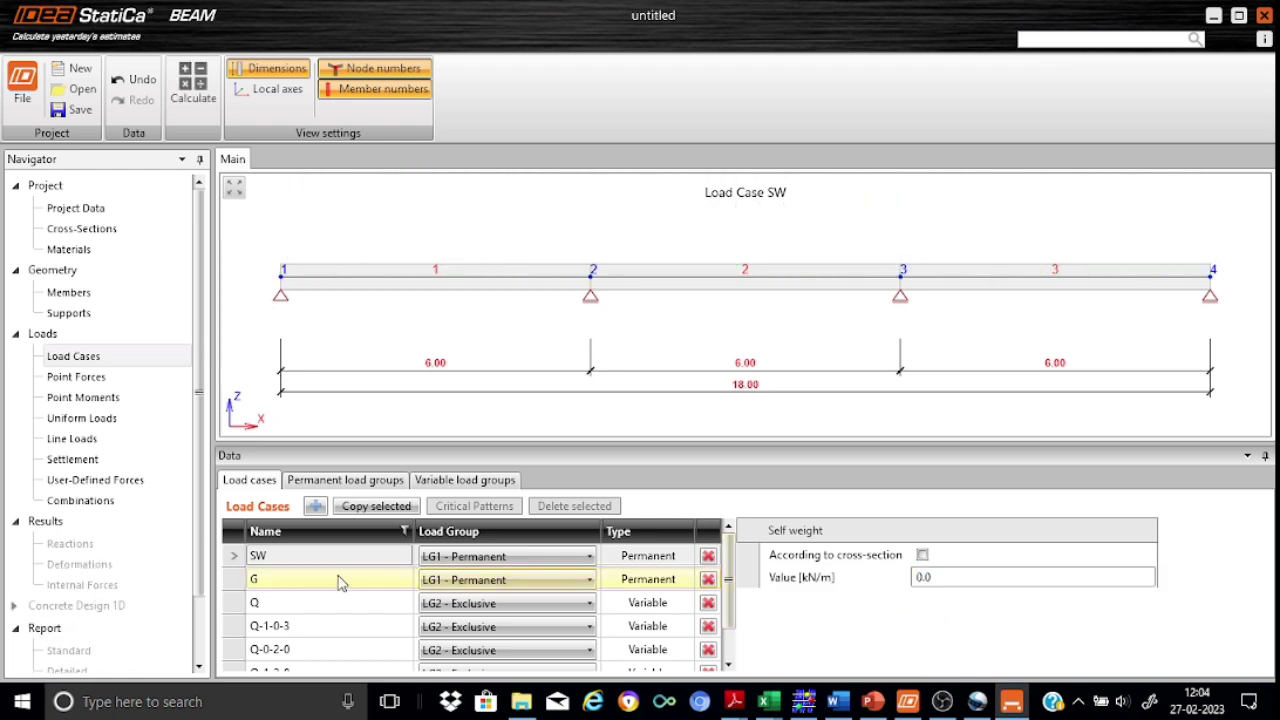
{"action": "left_click", "coordinate": [303, 578]}
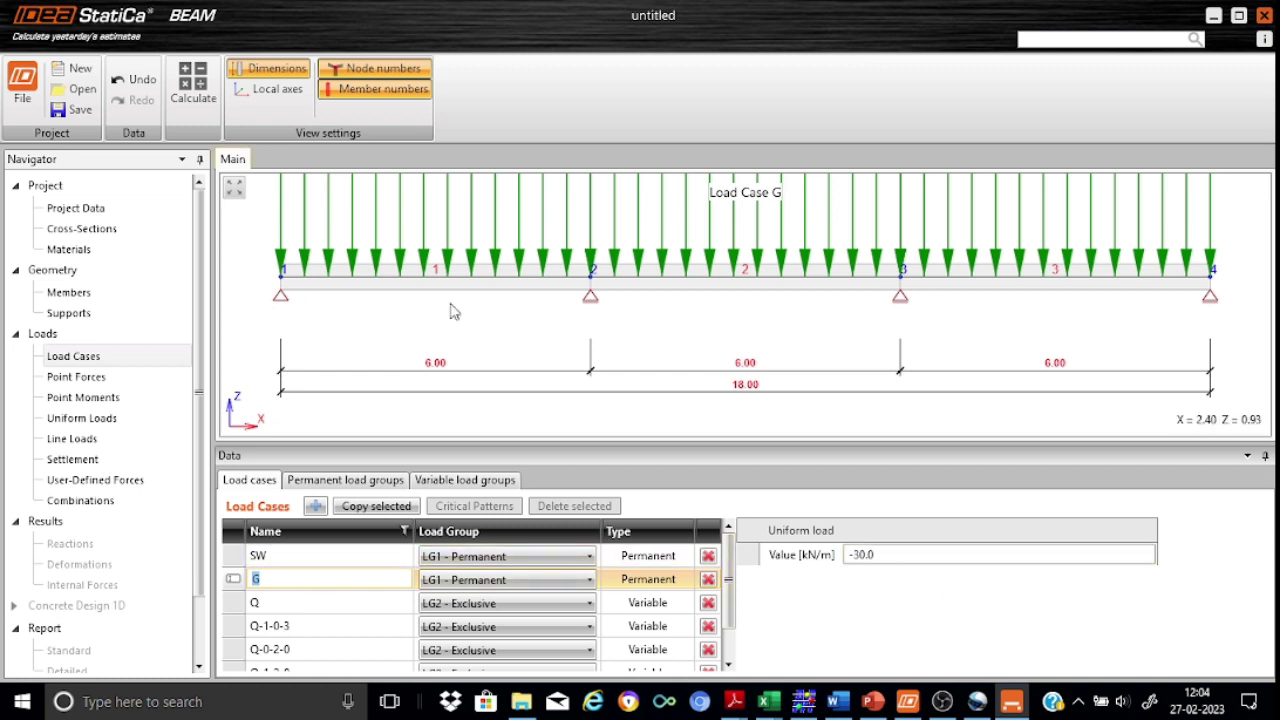
{"action": "left_click", "coordinate": [233, 189]}
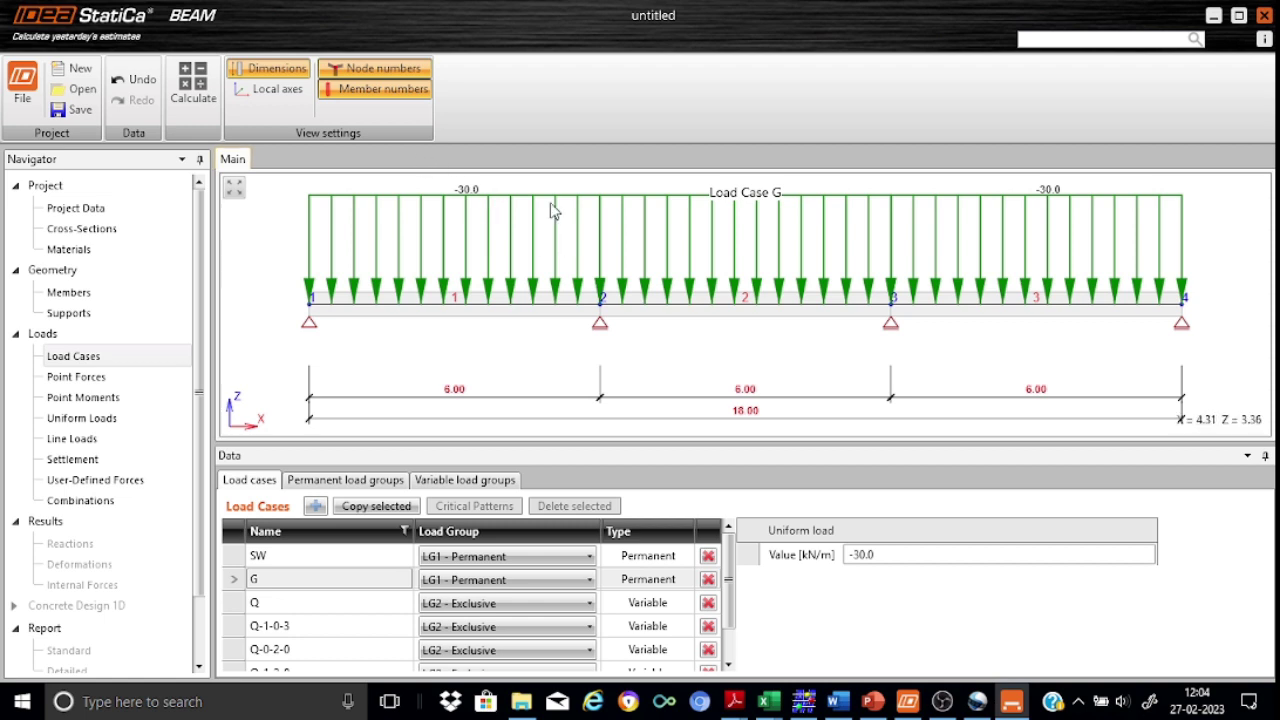
{"action": "left_click", "coordinate": [312, 603]}
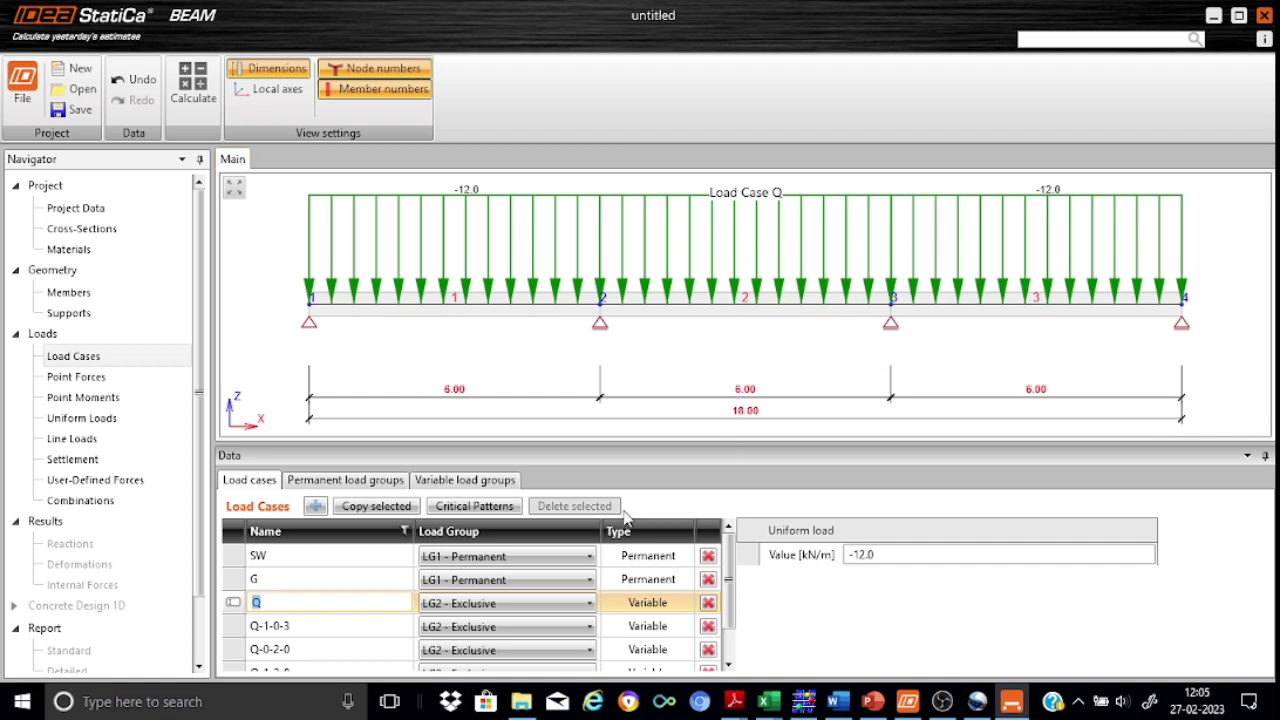
{"action": "left_click_drag", "start_coordinate": [732, 567], "coordinate": [735, 612]}
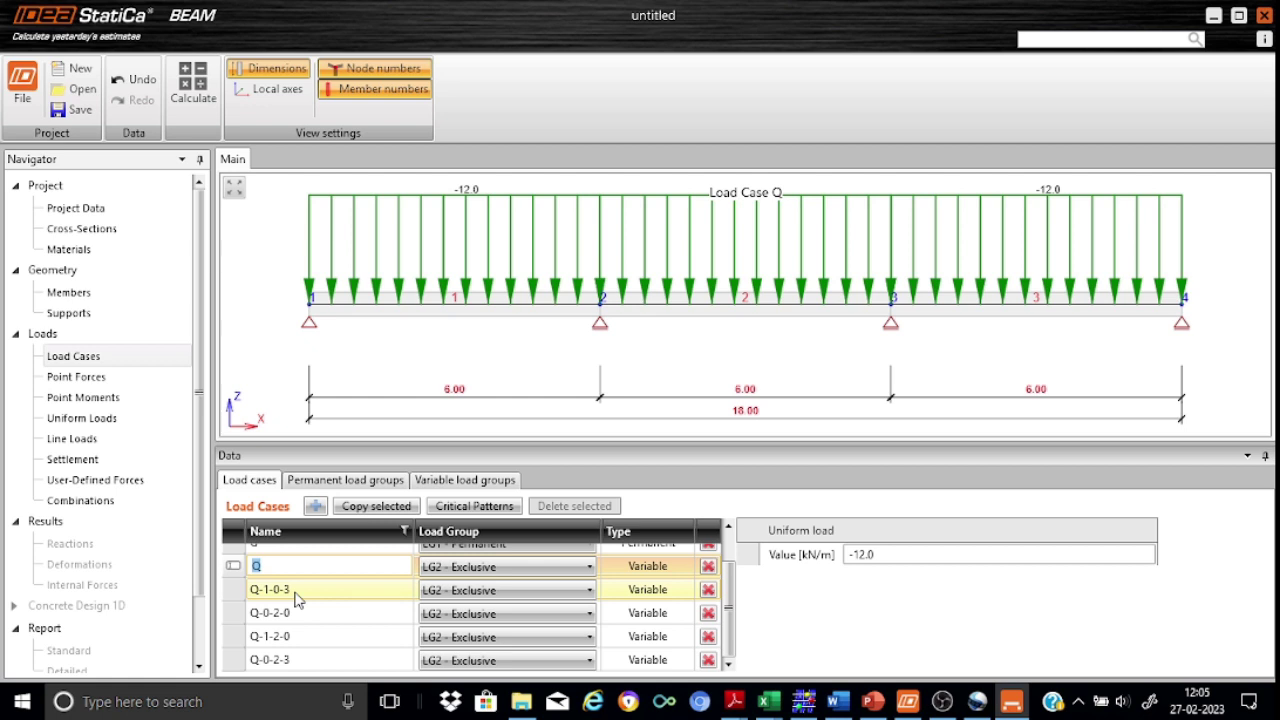
{"action": "left_click", "coordinate": [297, 592]}
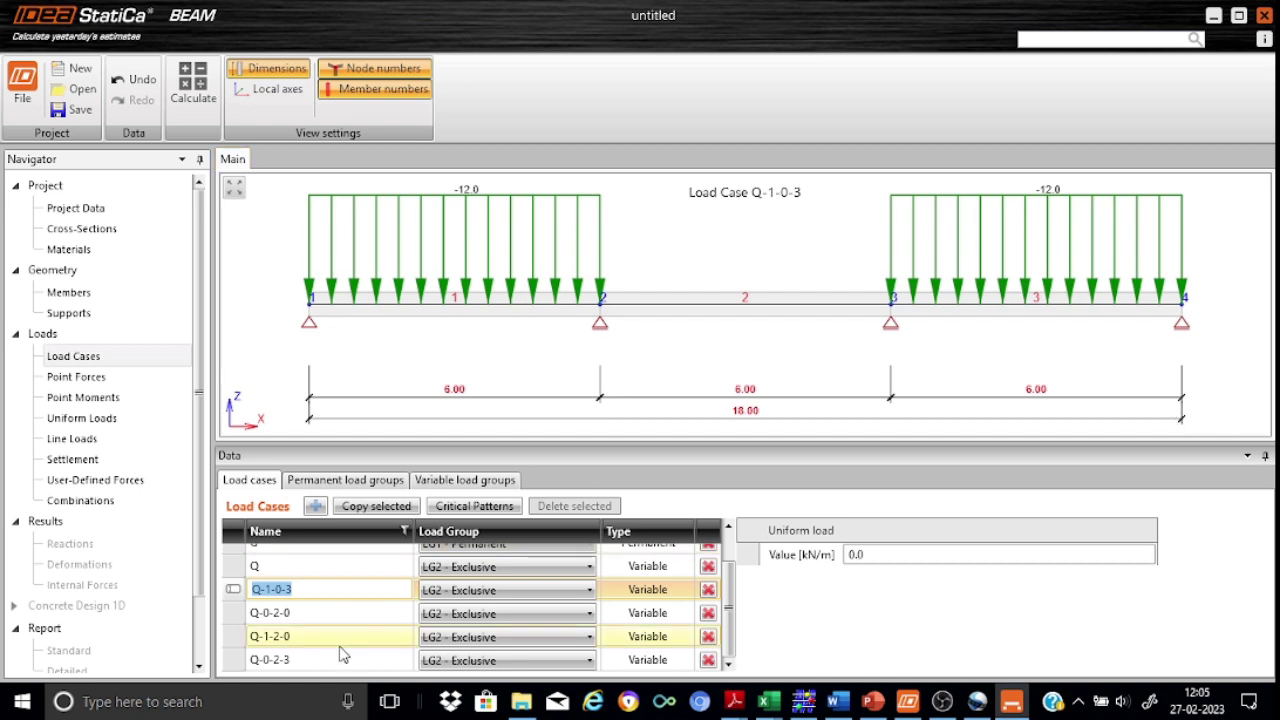
{"action": "left_click", "coordinate": [298, 613]}
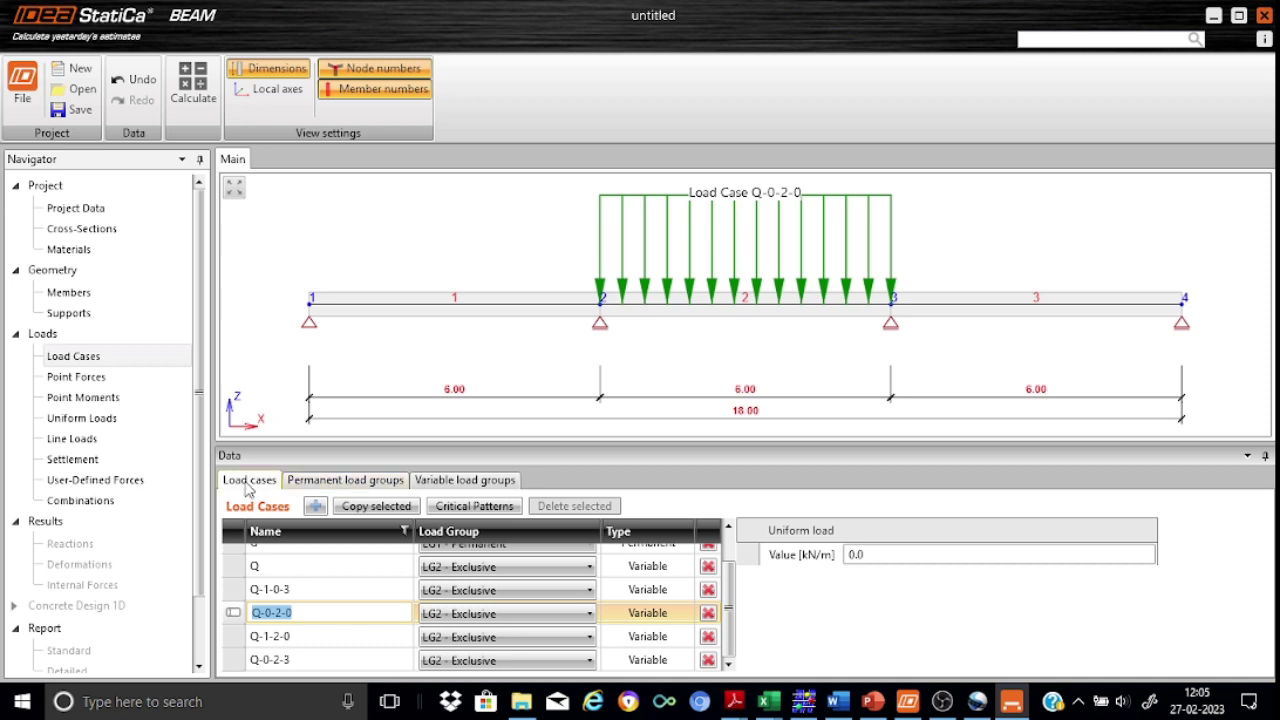
{"action": "left_click", "coordinate": [338, 482]}
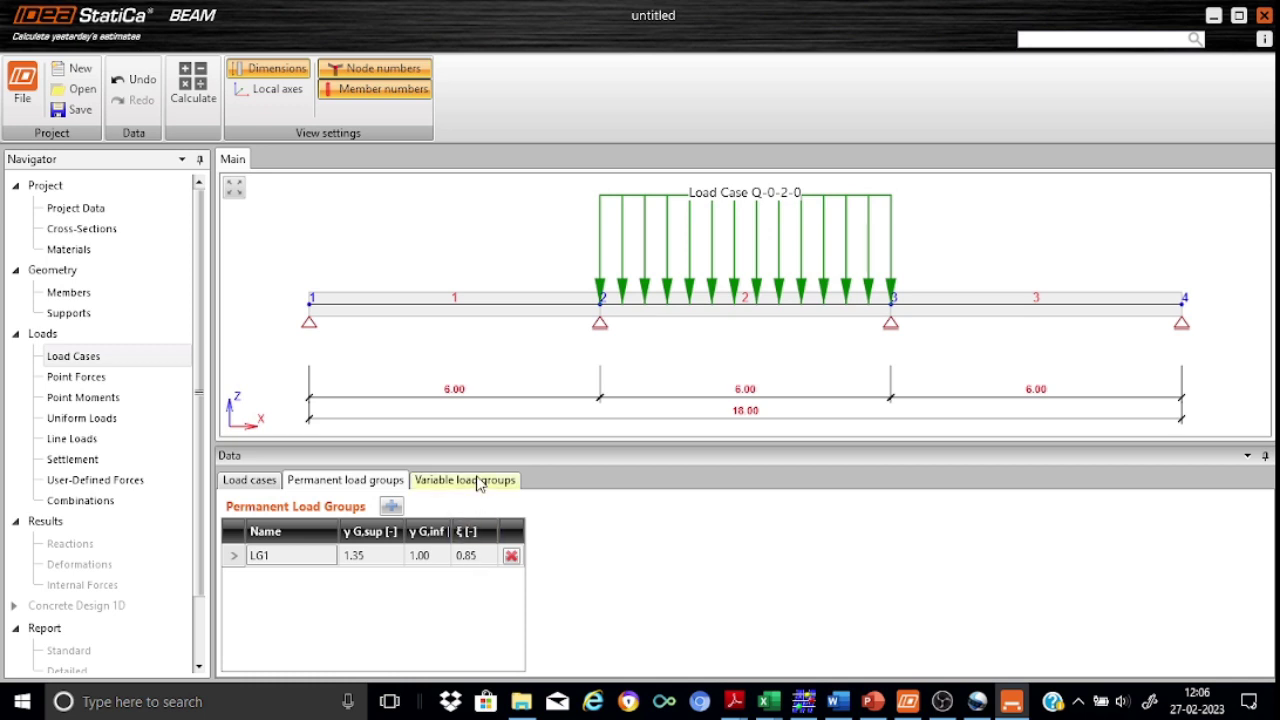
{"action": "left_click", "coordinate": [479, 483]}
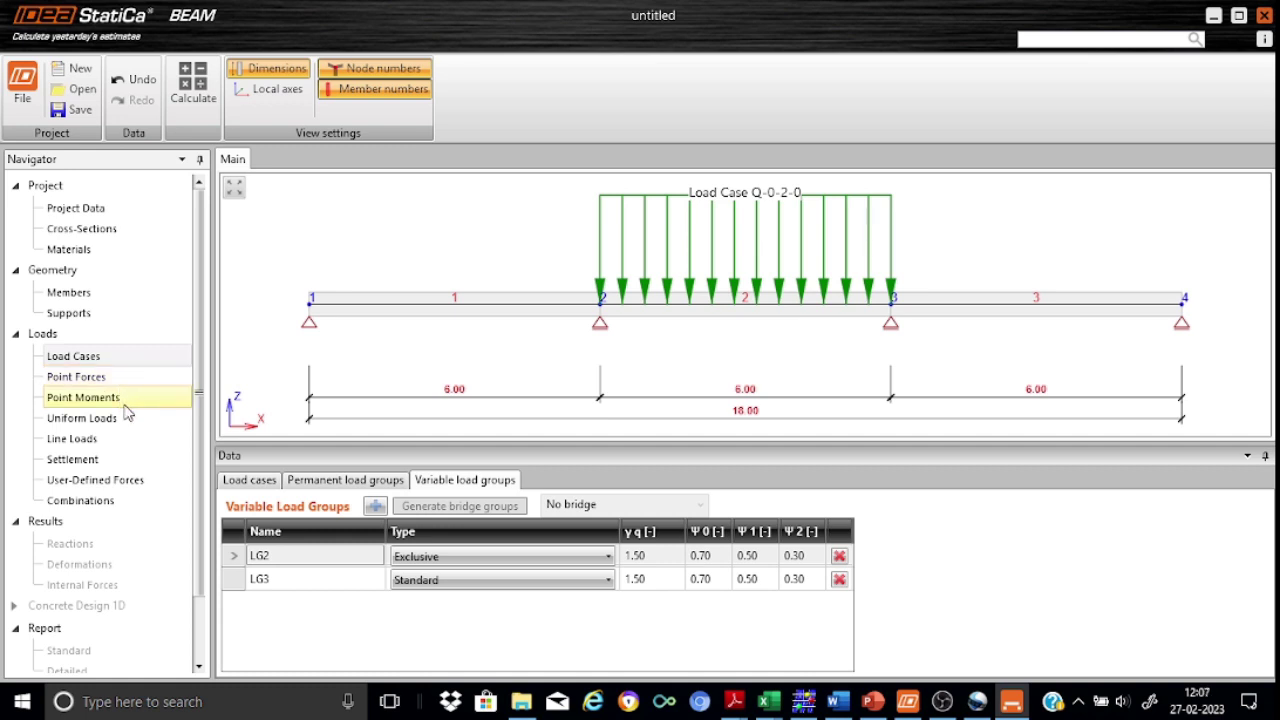
- Set the evaluation of the ULSF combination to Code (6.10) and calculate the beam
{"action": "left_click", "coordinate": [98, 508]}
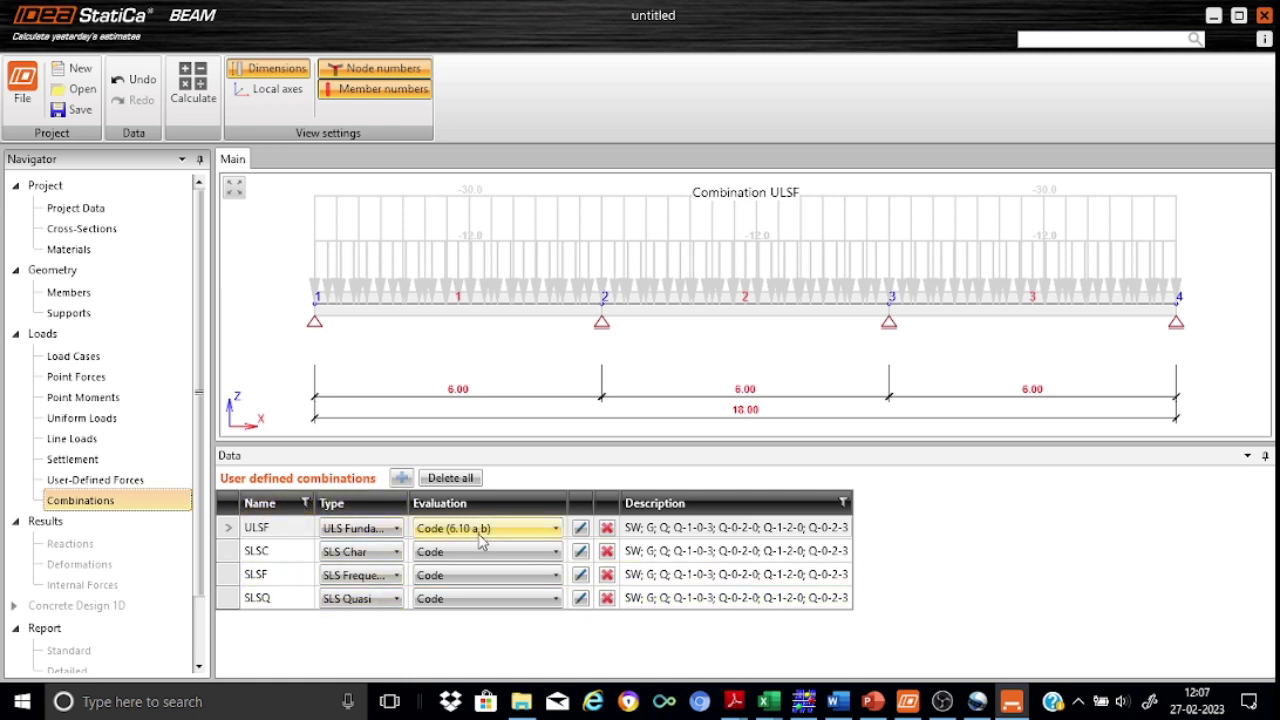
{"action": "left_click", "coordinate": [557, 530]}
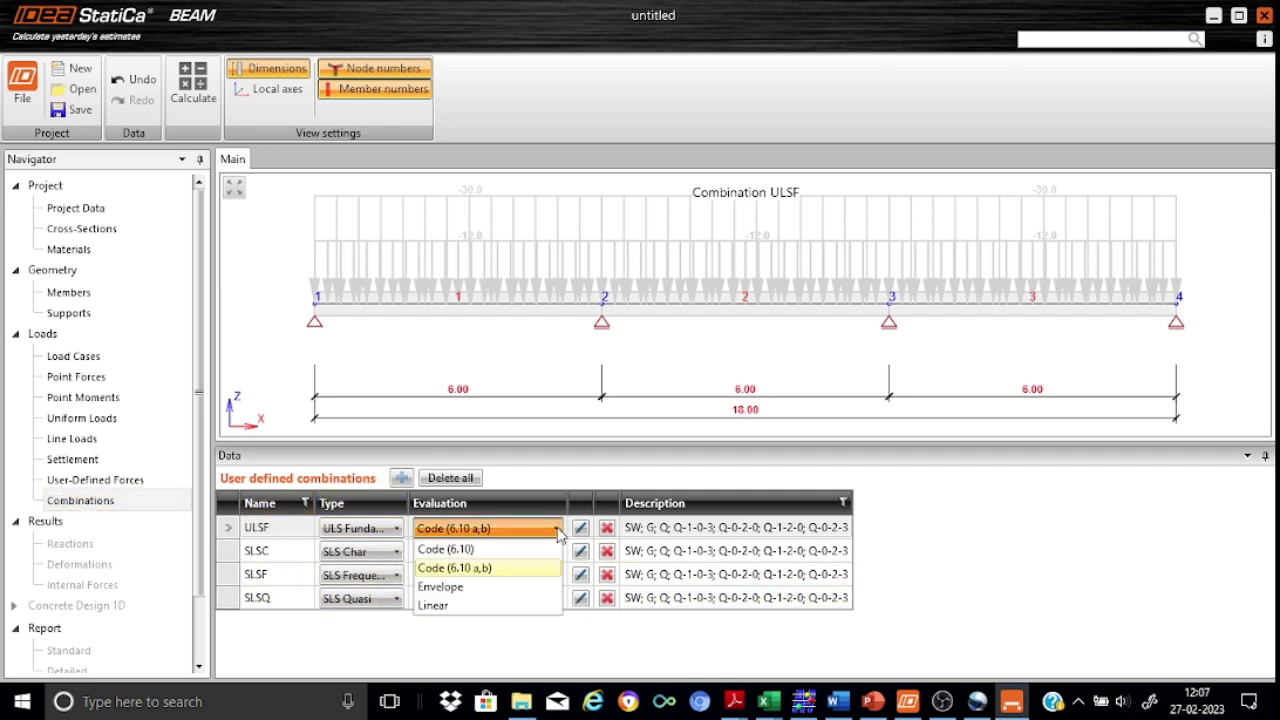
{"action": "left_click", "coordinate": [481, 552]}
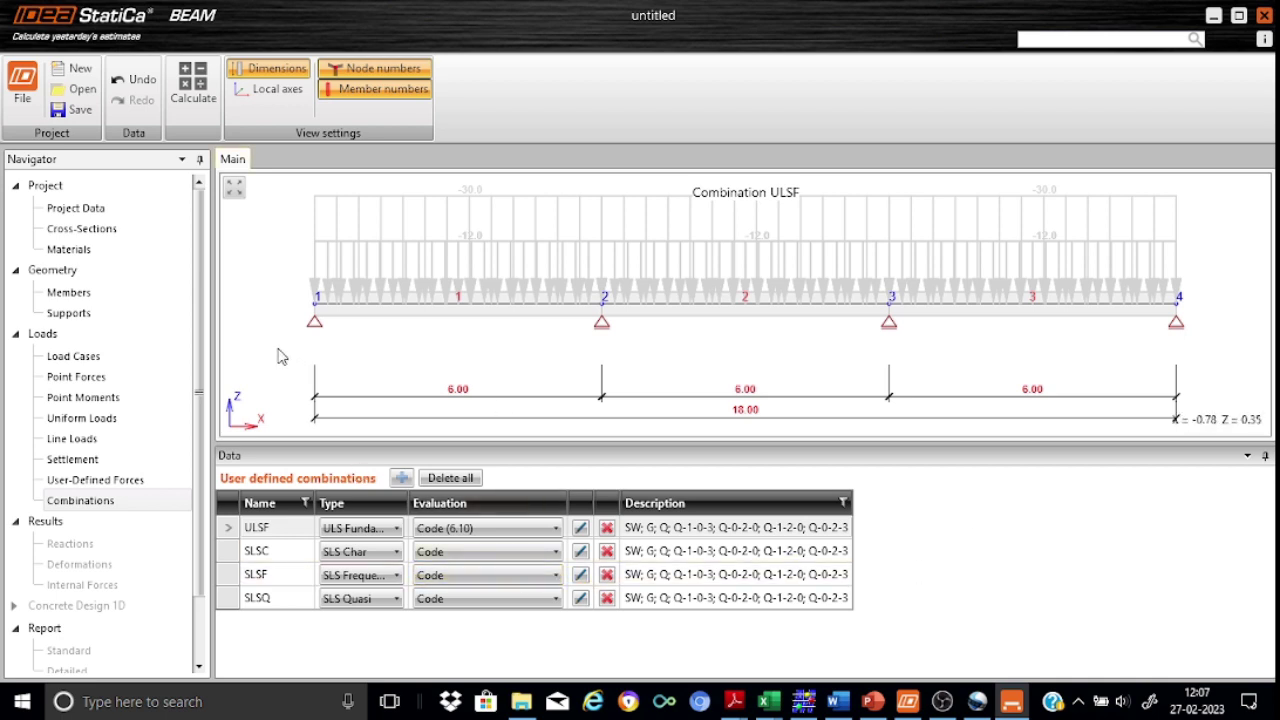
{"action": "left_click", "coordinate": [192, 86]}
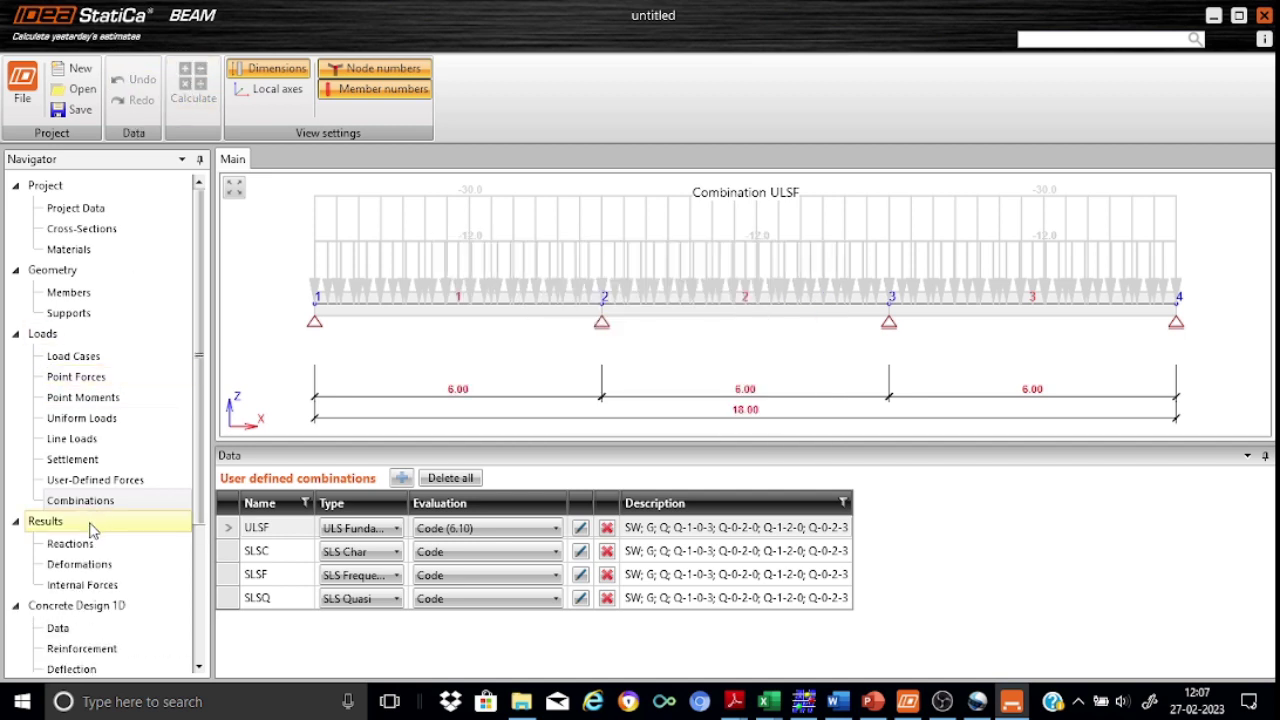
- Examine the support reactions for All ULS Fundamental and the list of available result combinations
{"action": "left_click", "coordinate": [82, 553]}
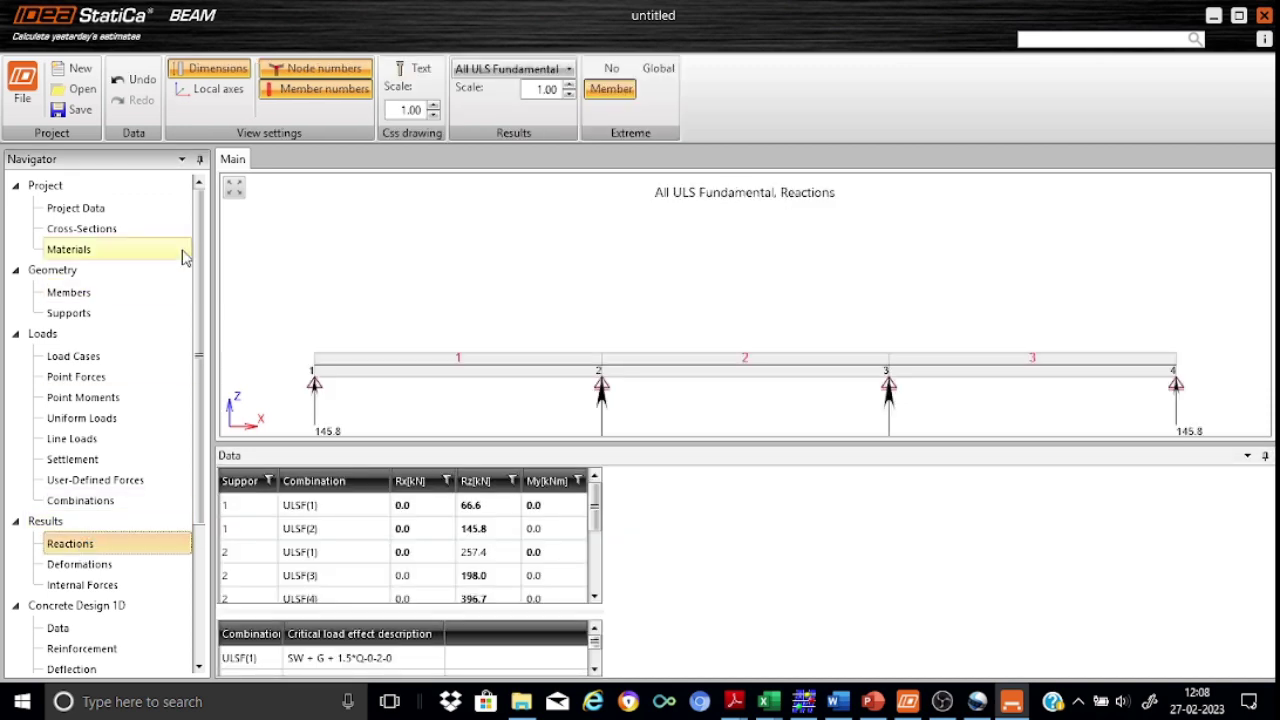
{"action": "left_click", "coordinate": [235, 188]}
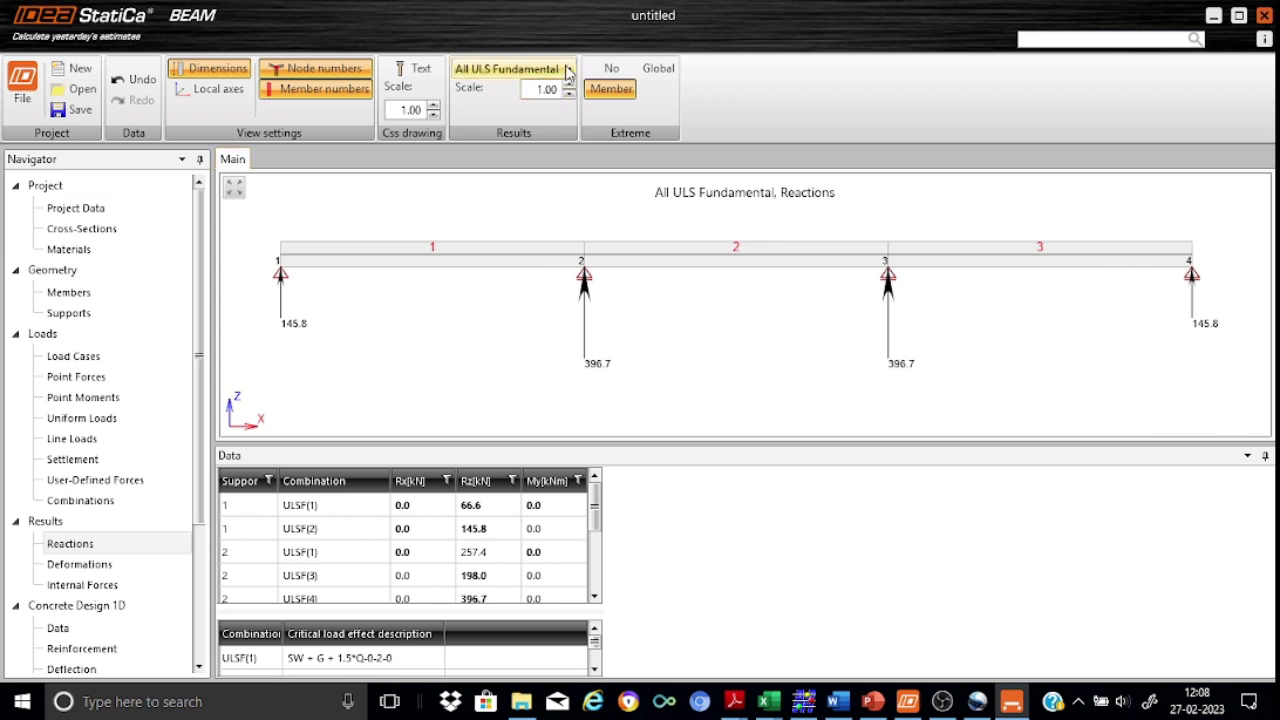
{"action": "left_click", "coordinate": [515, 69]}
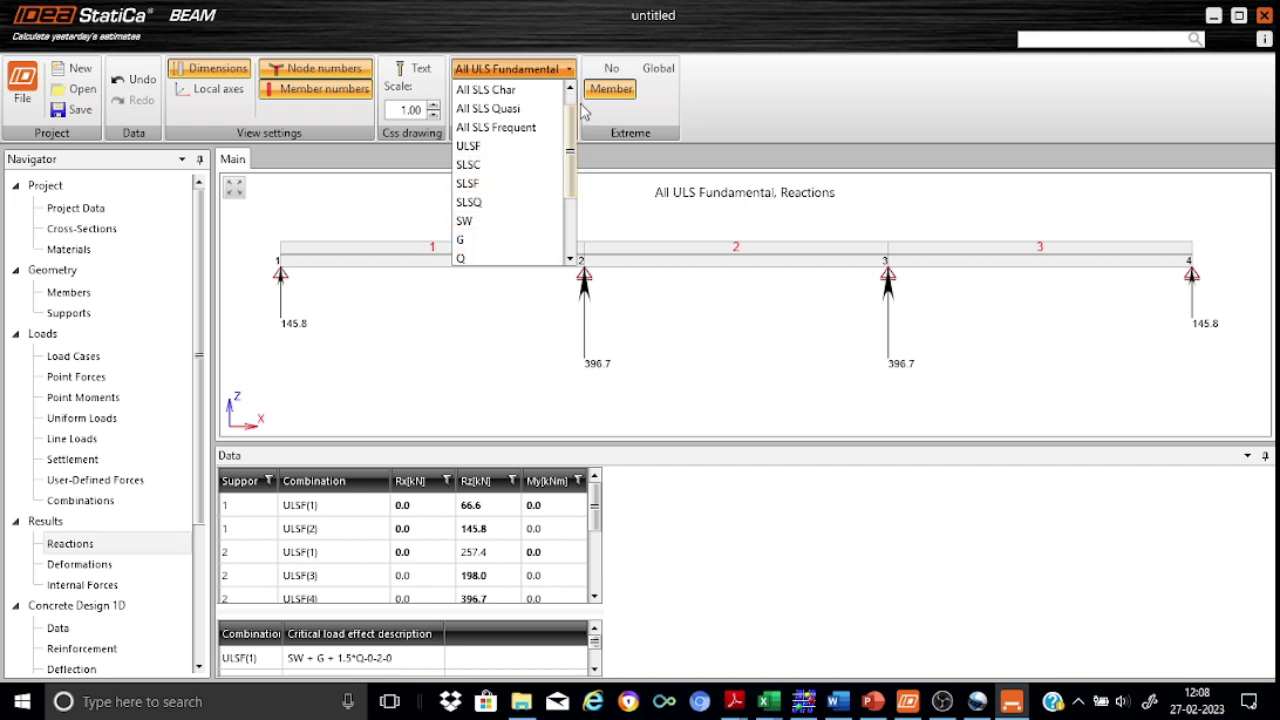
{"action": "left_click", "coordinate": [849, 104]}
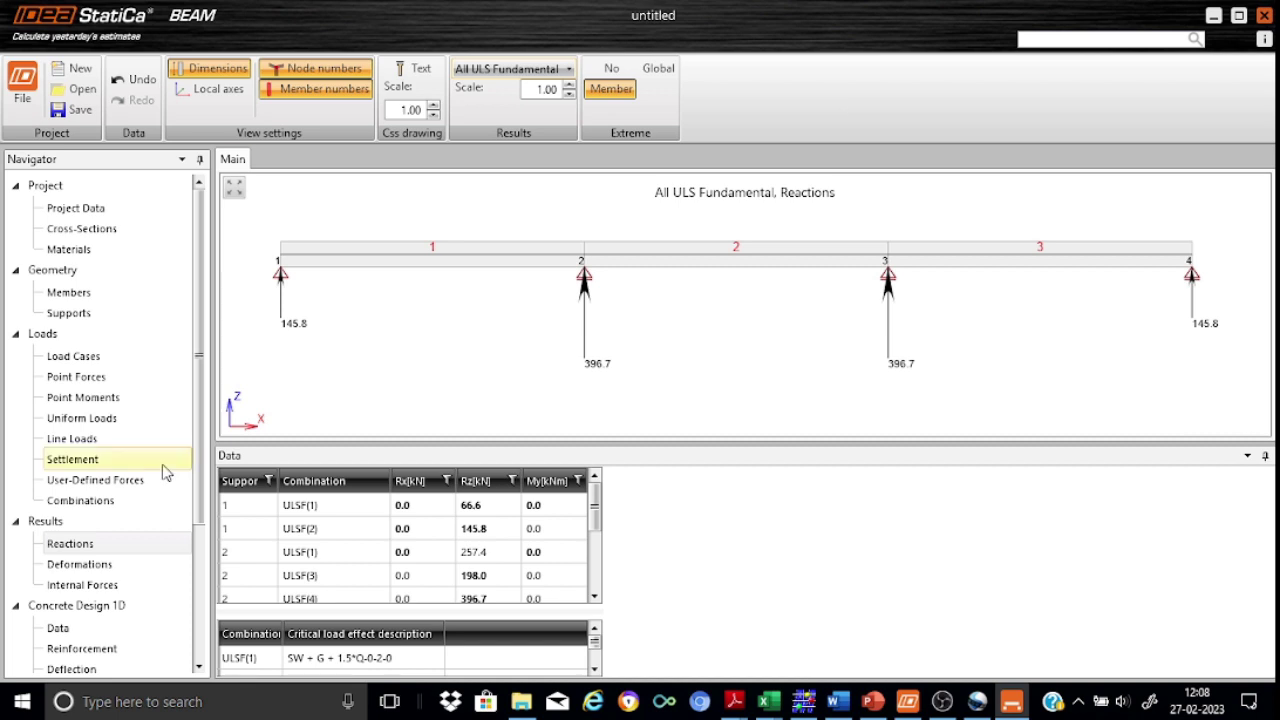
- Examine the beam's vertical displacement uz for All ULS Fundamental and All SLS Char
{"action": "left_click", "coordinate": [104, 565]}
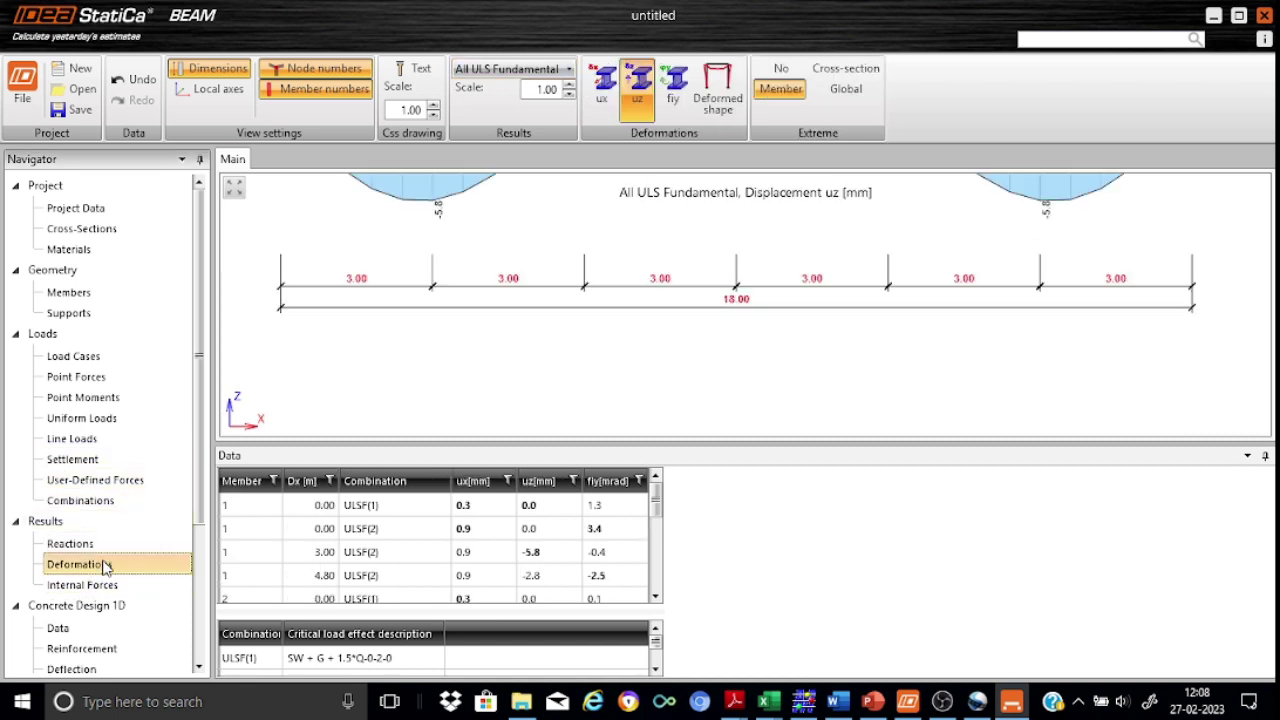
{"action": "left_click", "coordinate": [239, 194]}
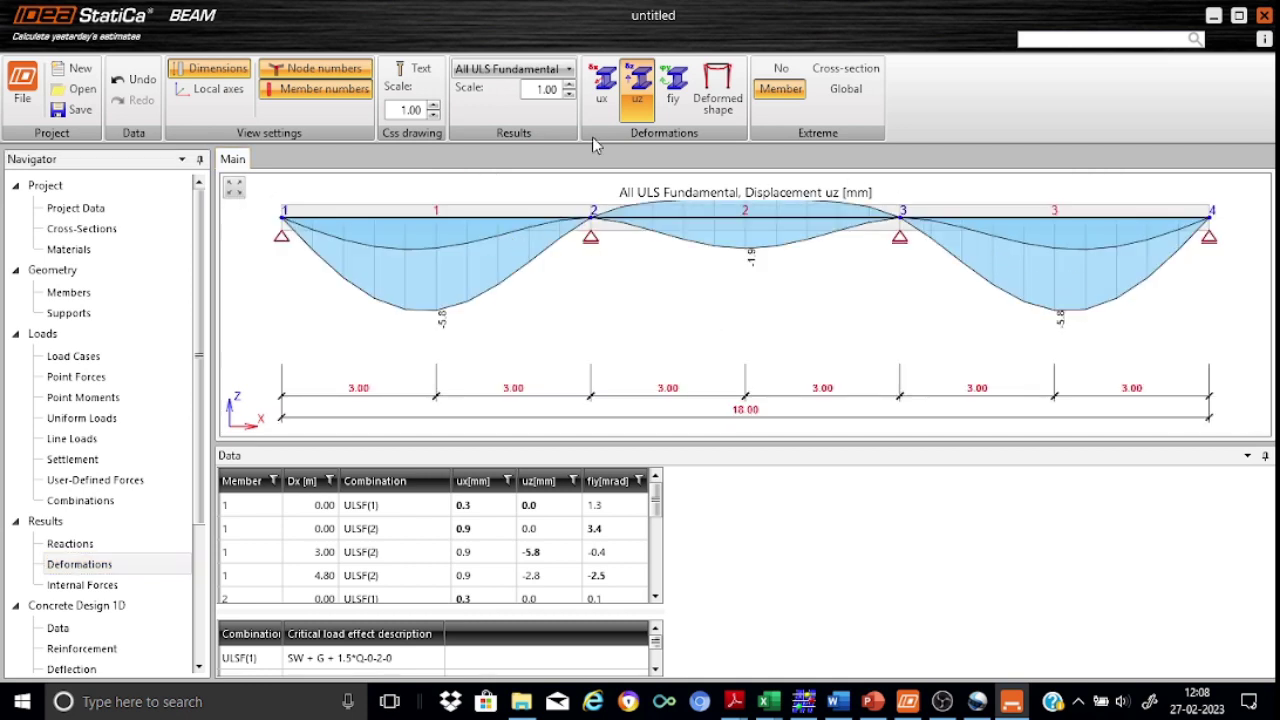
{"action": "left_click", "coordinate": [570, 69]}
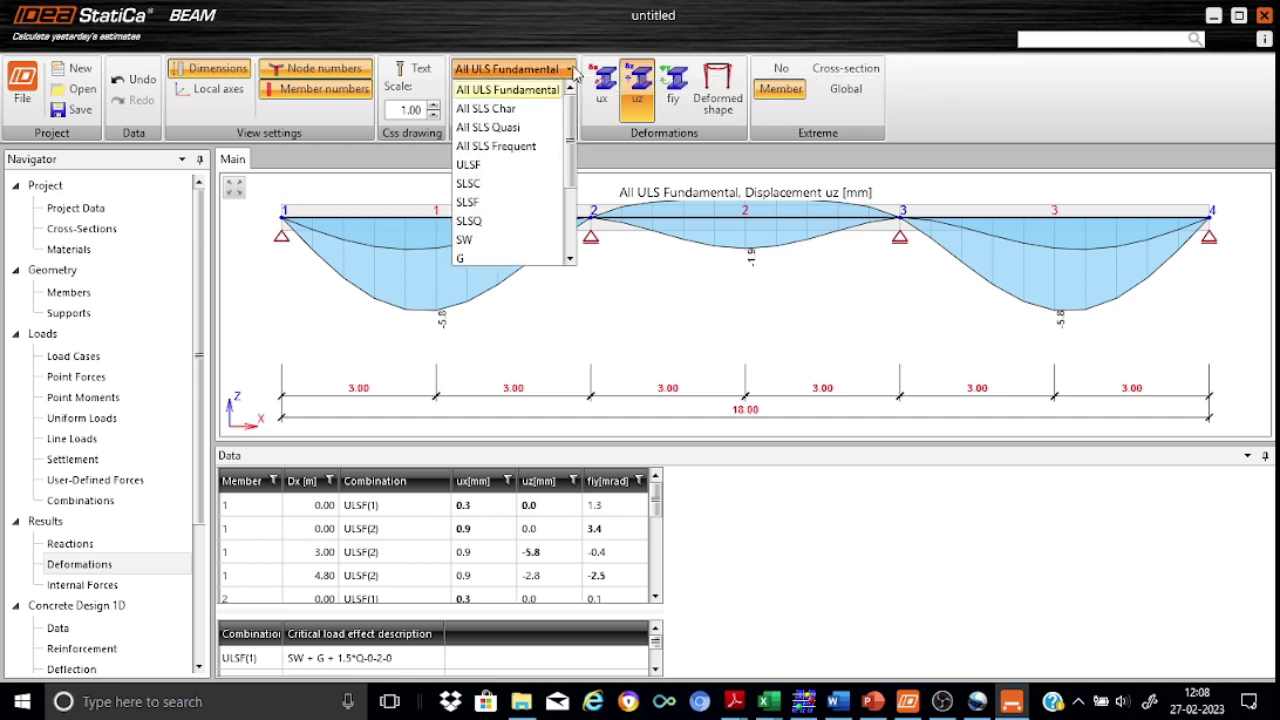
{"action": "left_click", "coordinate": [511, 110]}
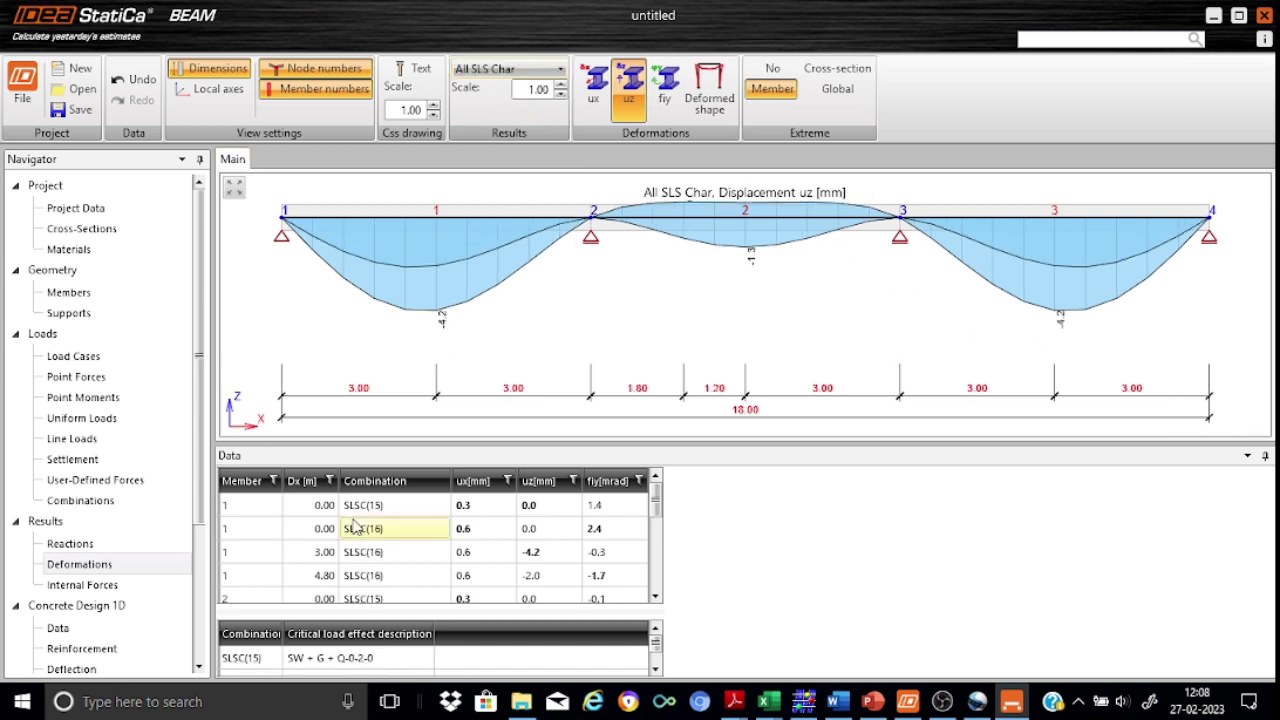
- Examine the bending moment My and shear force Vz diagrams of the beam for All ULS Fundamental
{"action": "left_click", "coordinate": [113, 594]}
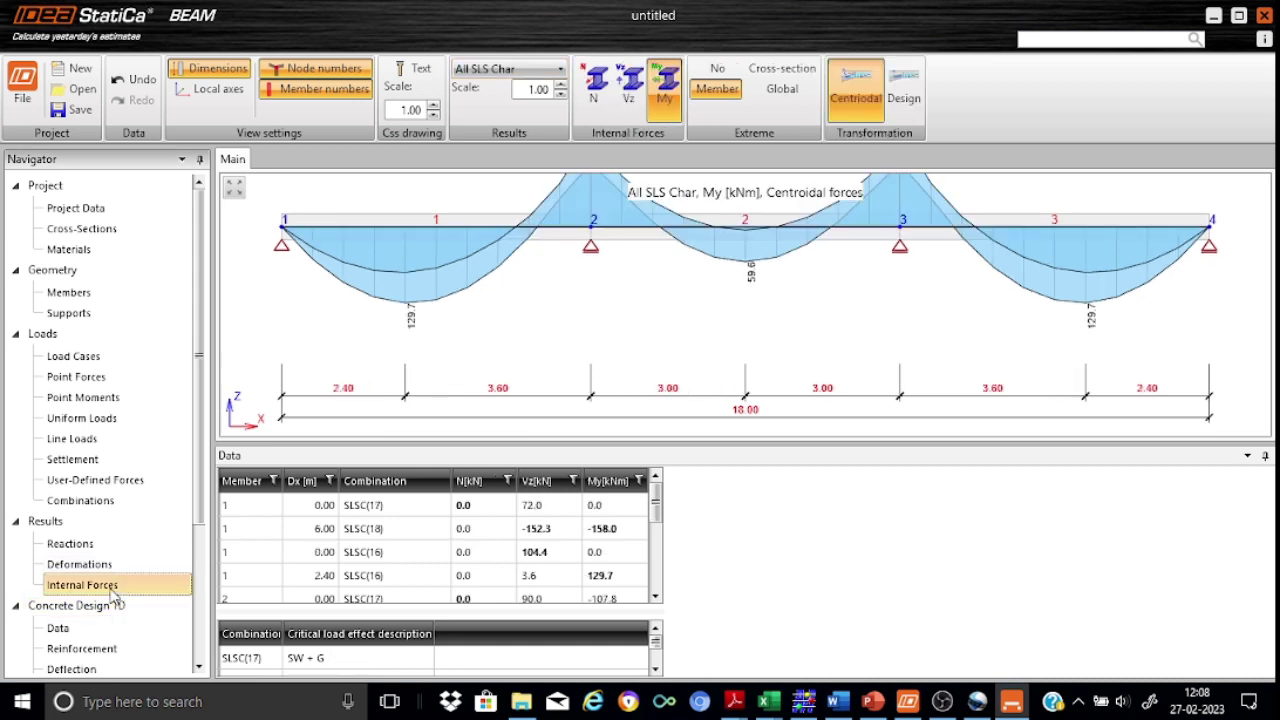
{"action": "left_click", "coordinate": [561, 72]}
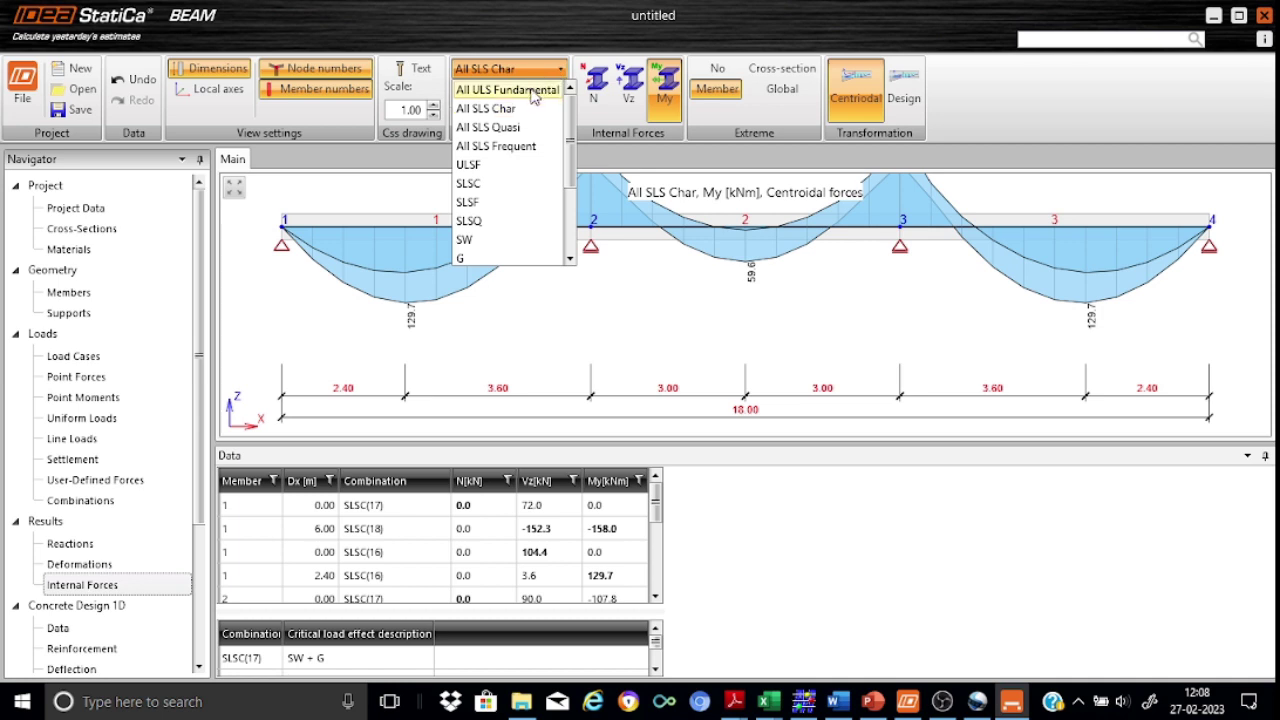
{"action": "left_click", "coordinate": [534, 92]}
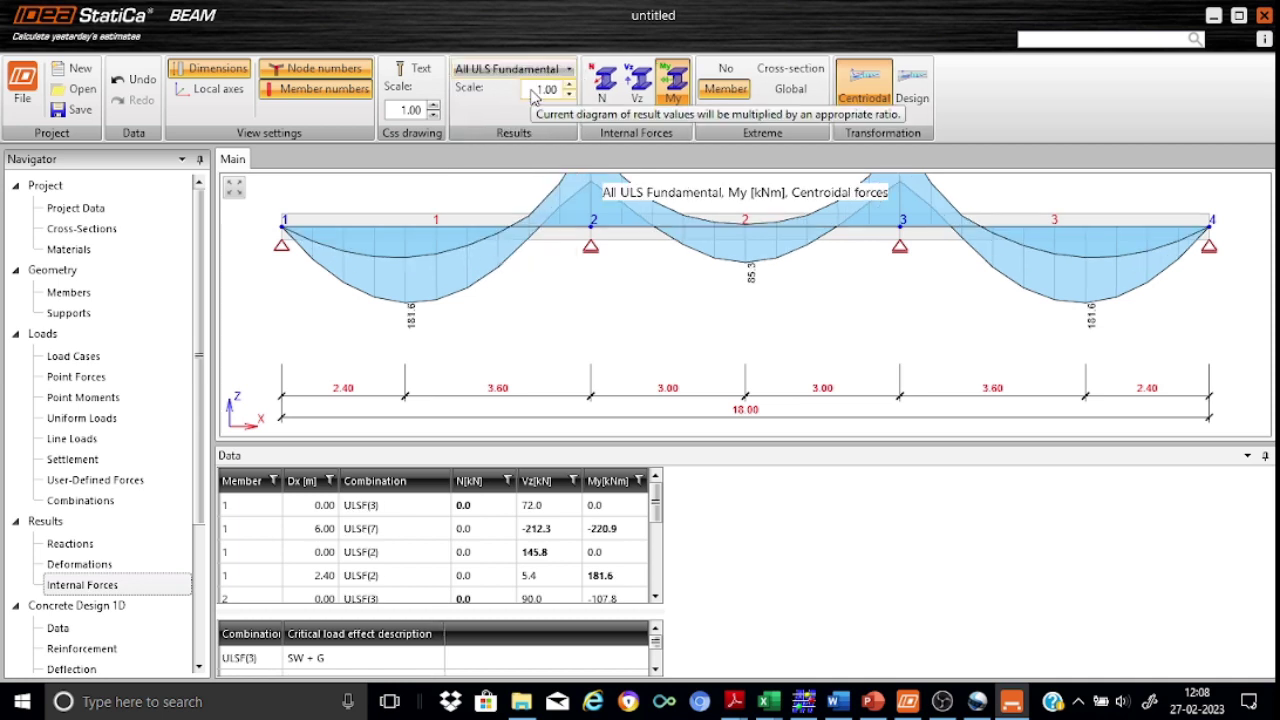
{"action": "left_click", "coordinate": [231, 190]}
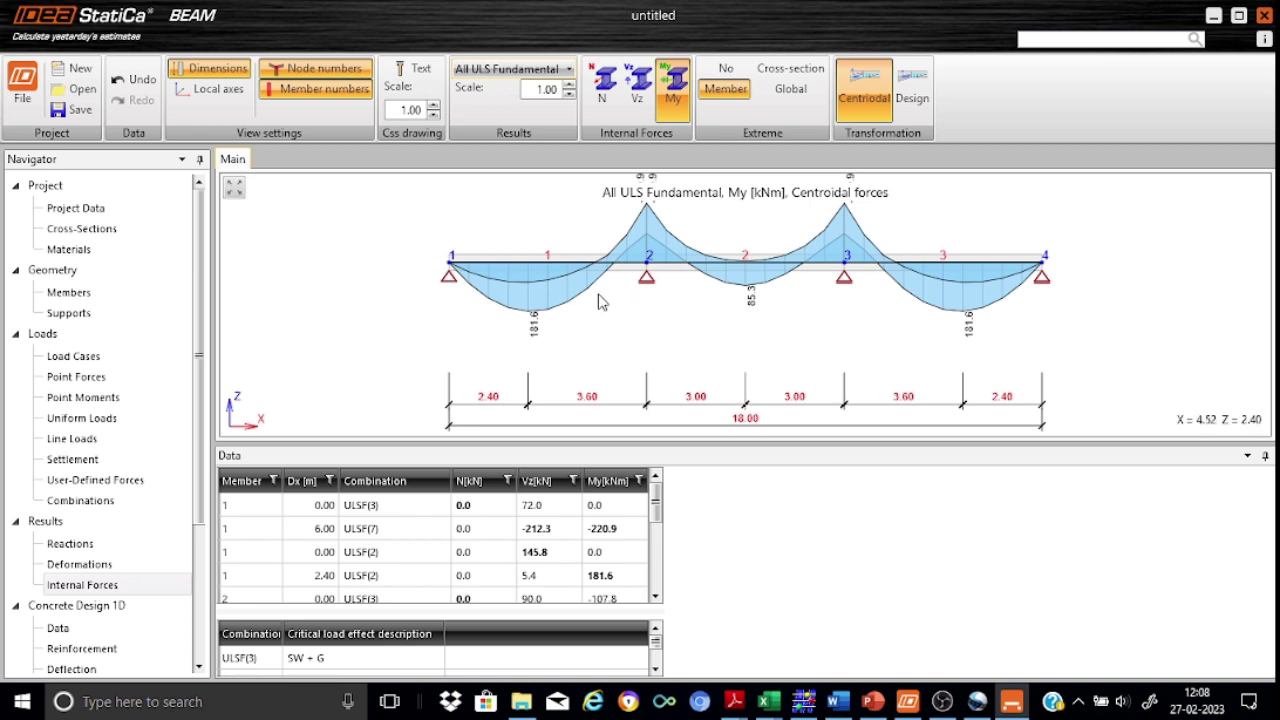
{"action": "scroll", "coordinate": [618, 313], "scroll_direction": "down", "scroll_amount": 1}
{"action": "scroll", "coordinate": [618, 313], "scroll_direction": "down", "scroll_amount": 1}
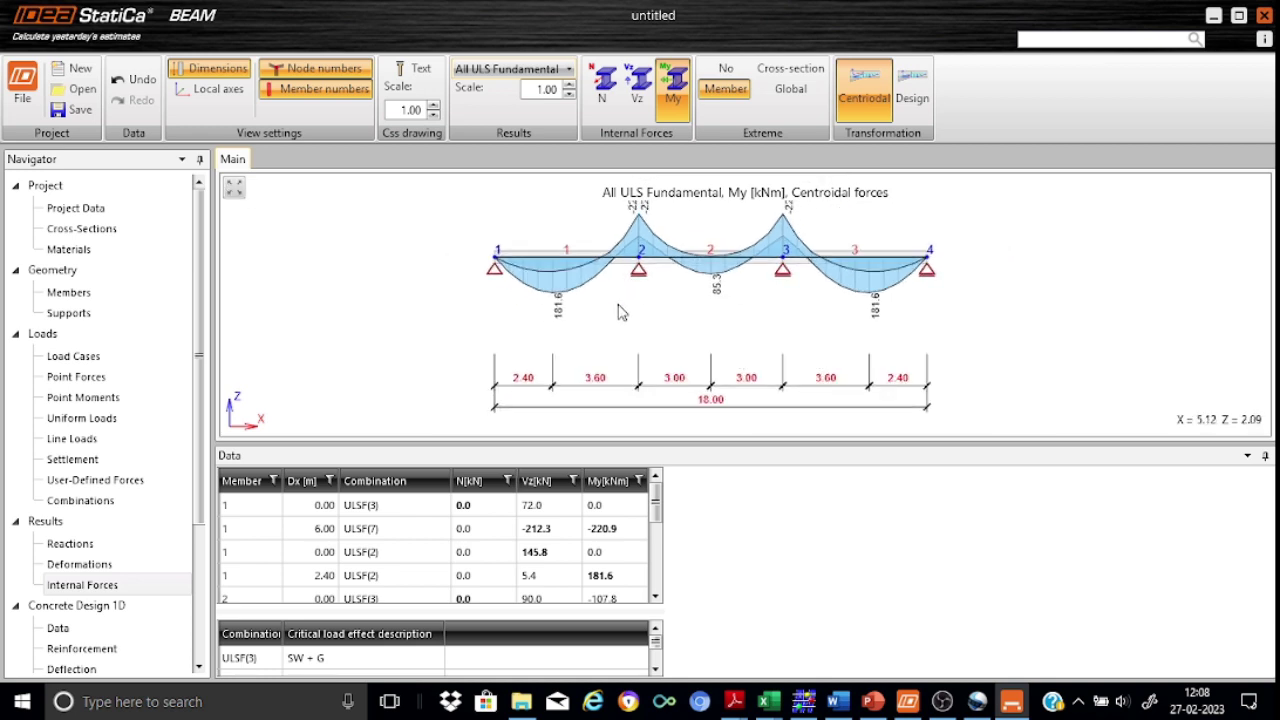
{"action": "scroll", "coordinate": [618, 313], "scroll_direction": "down", "scroll_amount": 2}
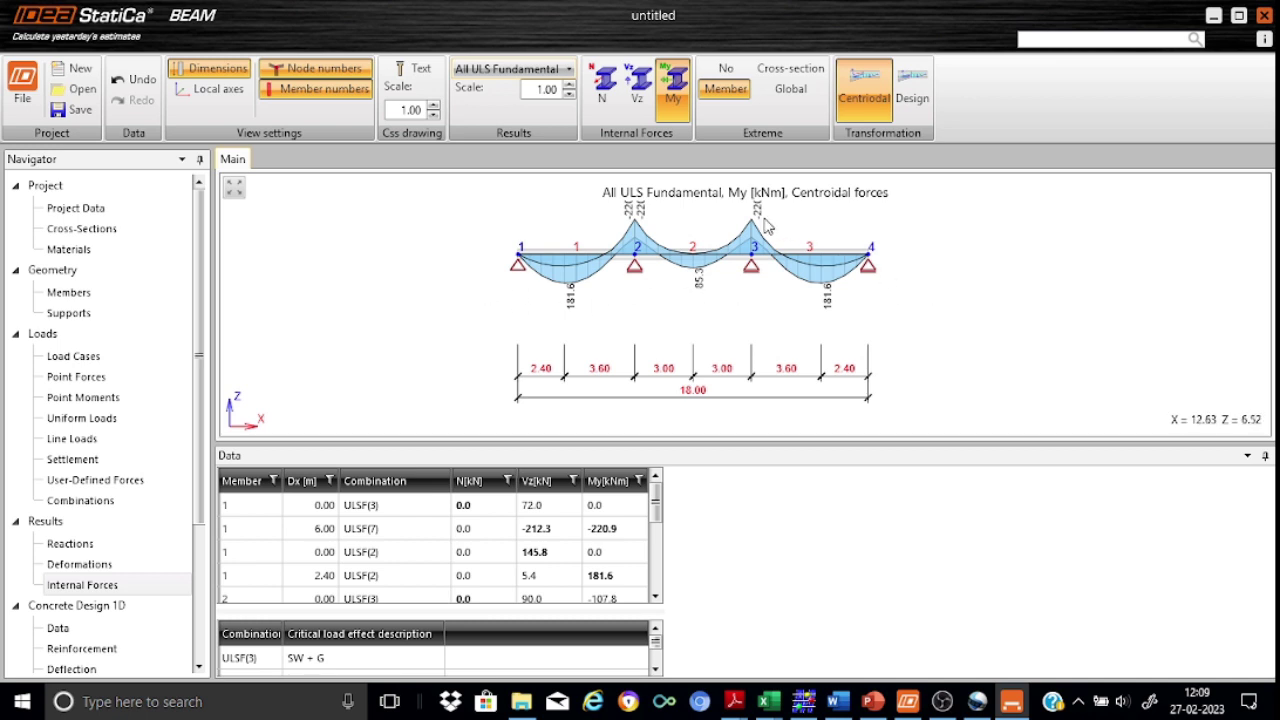
{"action": "scroll", "coordinate": [765, 226], "scroll_direction": "up", "scroll_amount": 2}
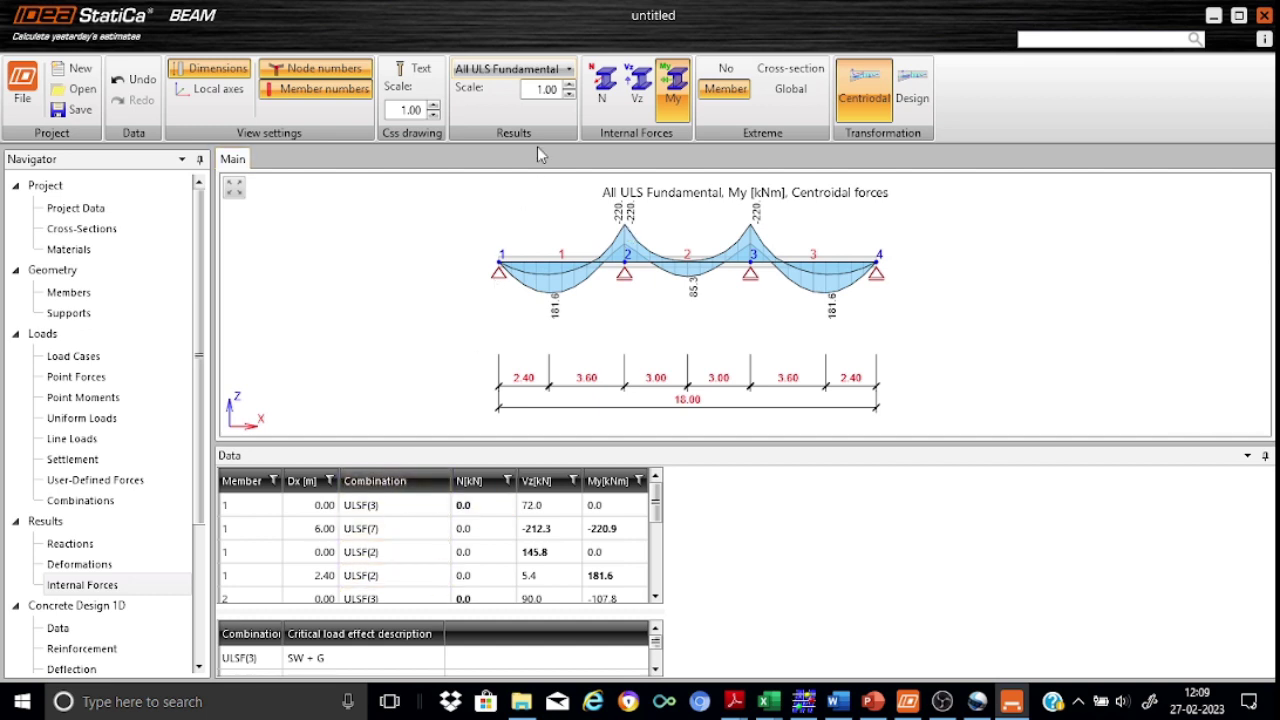
{"action": "left_click", "coordinate": [640, 90]}
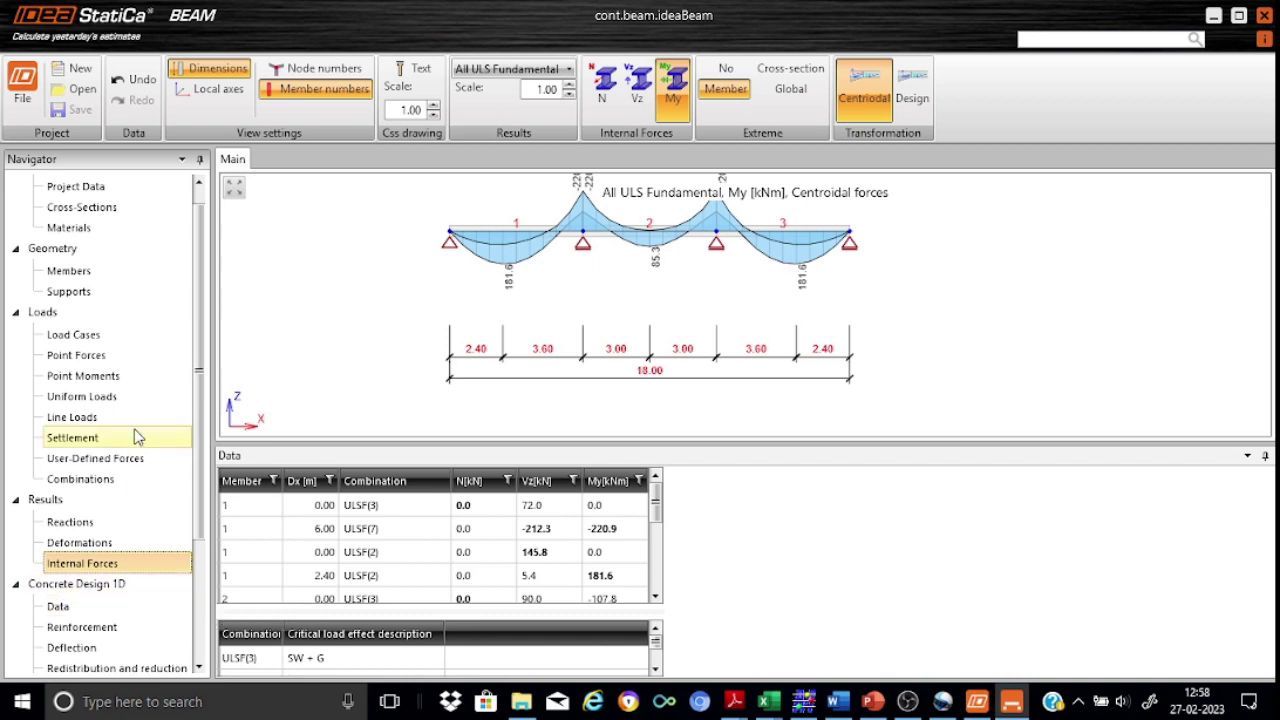
- Delete the self-weight load case SW from the load cases and recalculate the beam
{"action": "left_click", "coordinate": [99, 342]}
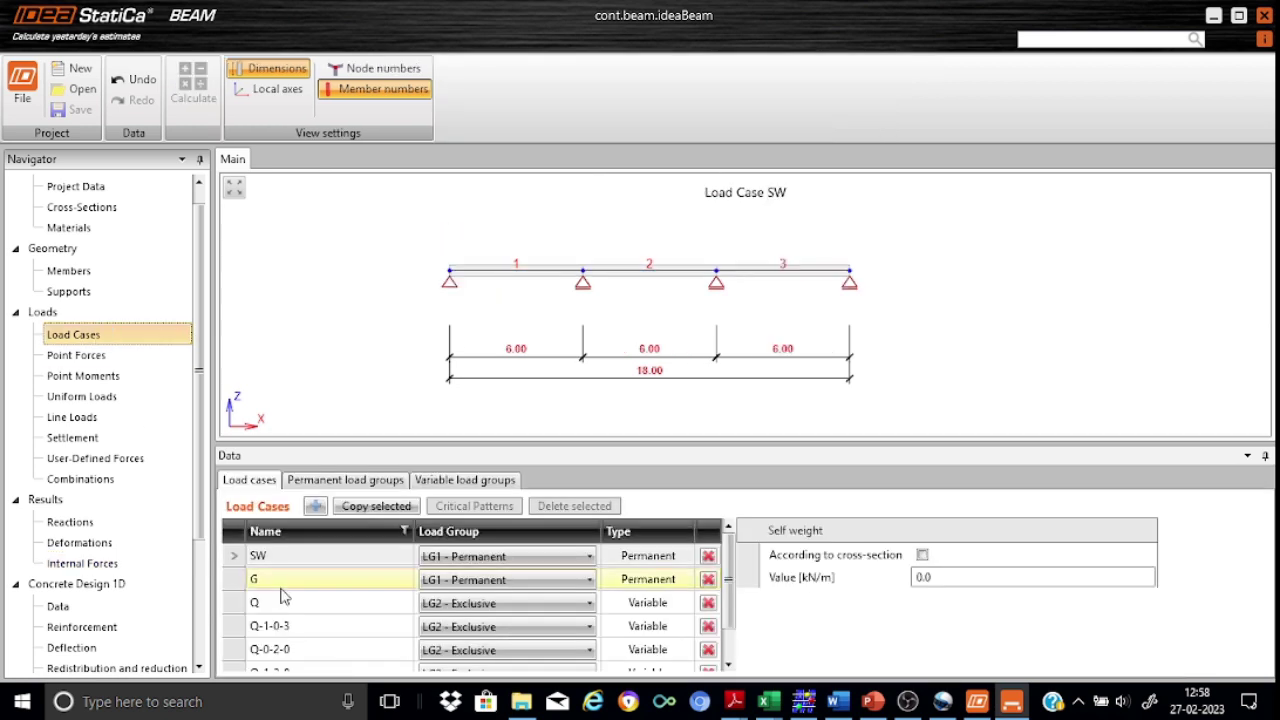
{"action": "left_click", "coordinate": [282, 557]}
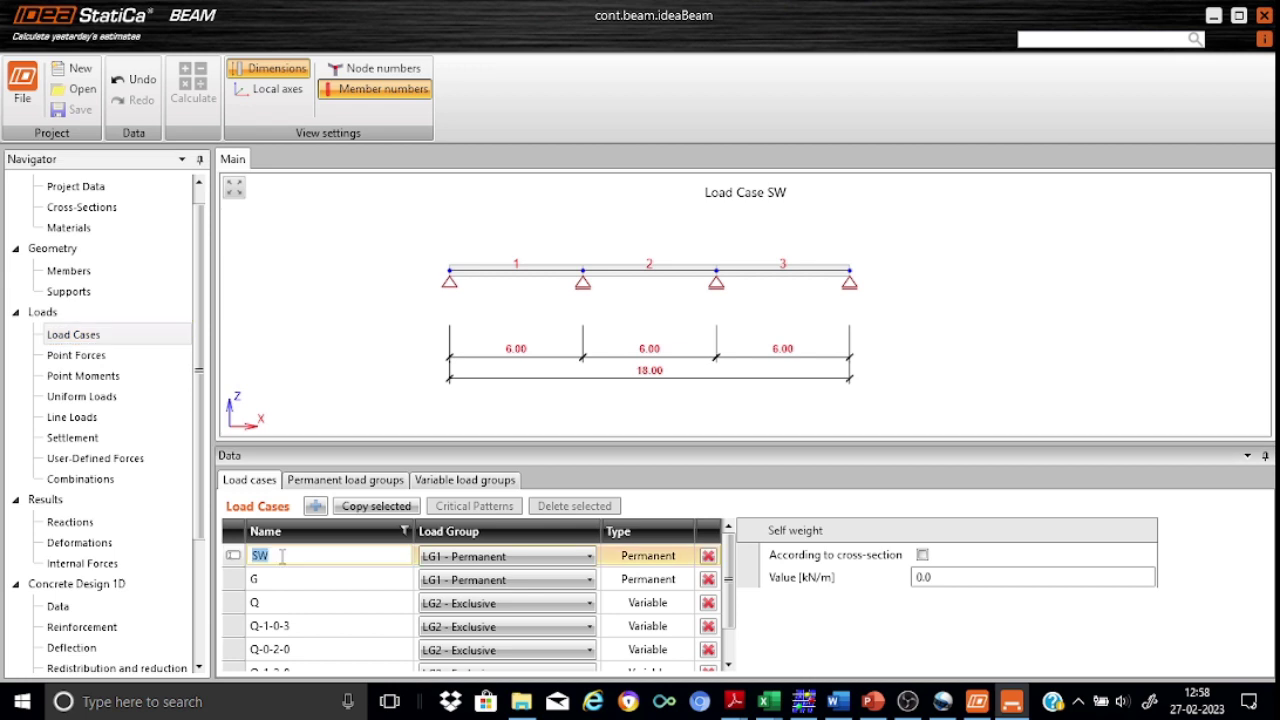
{"action": "left_click", "coordinate": [712, 559]}
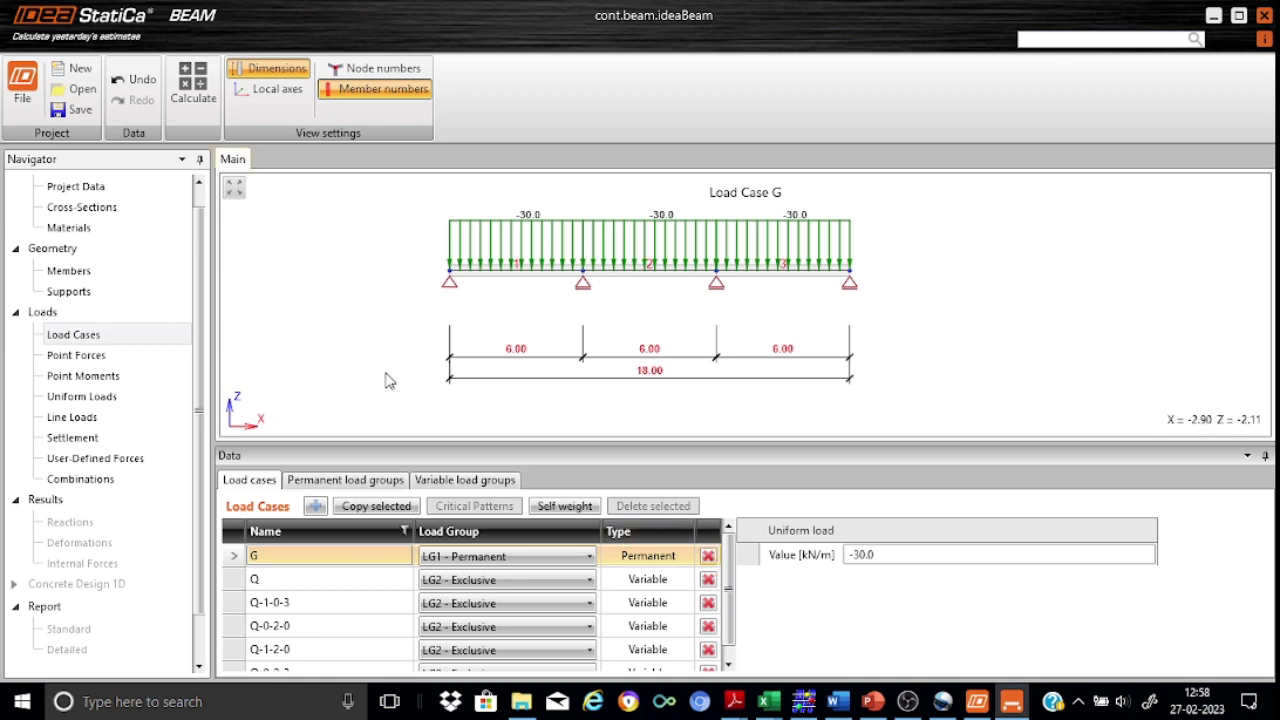
{"action": "left_click", "coordinate": [187, 90]}
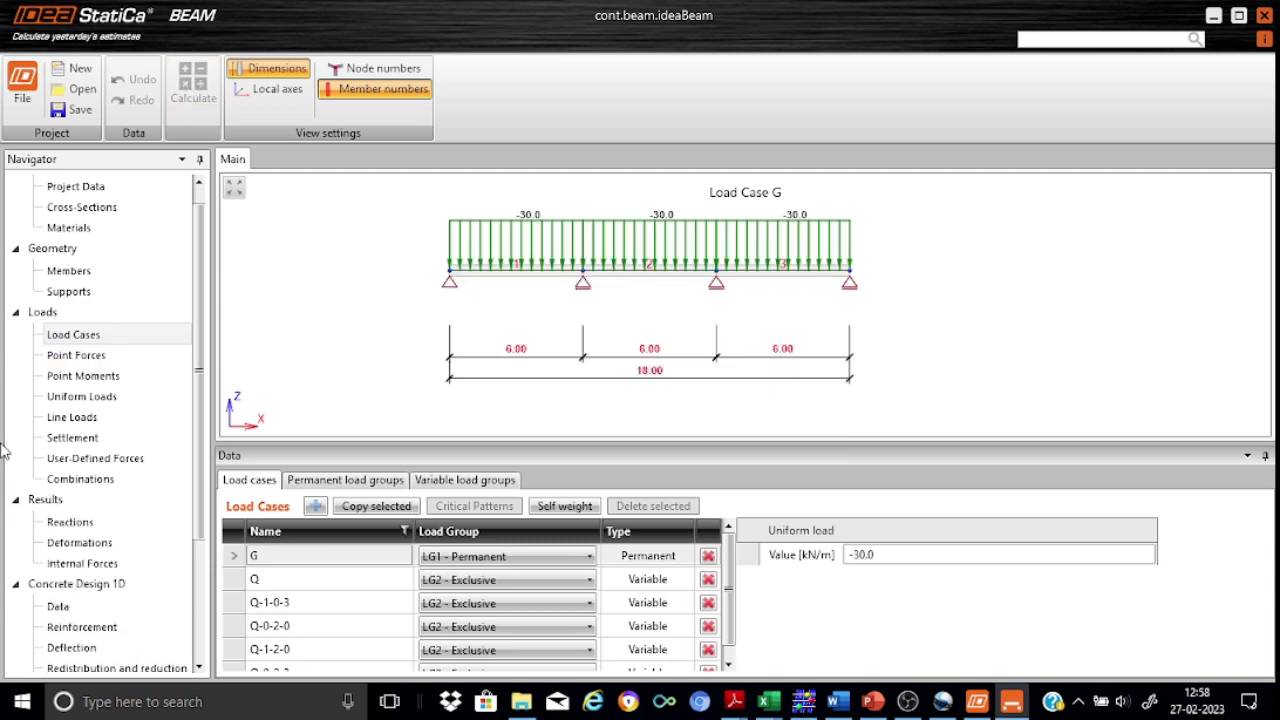
- Examine the bending moment My of the recalculated beam for load case G and All ULS Fundamental
{"action": "left_click", "coordinate": [80, 563]}
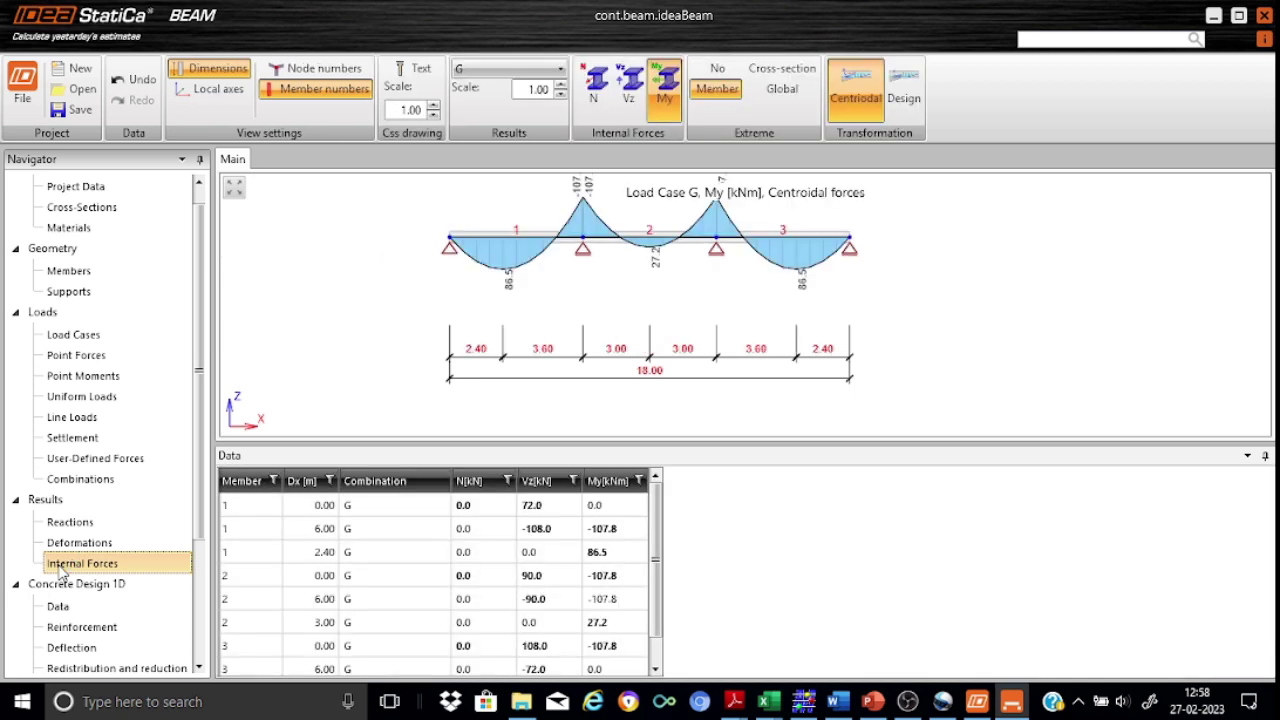
{"action": "left_click", "coordinate": [560, 75]}
{"action": "left_click", "coordinate": [537, 92]}
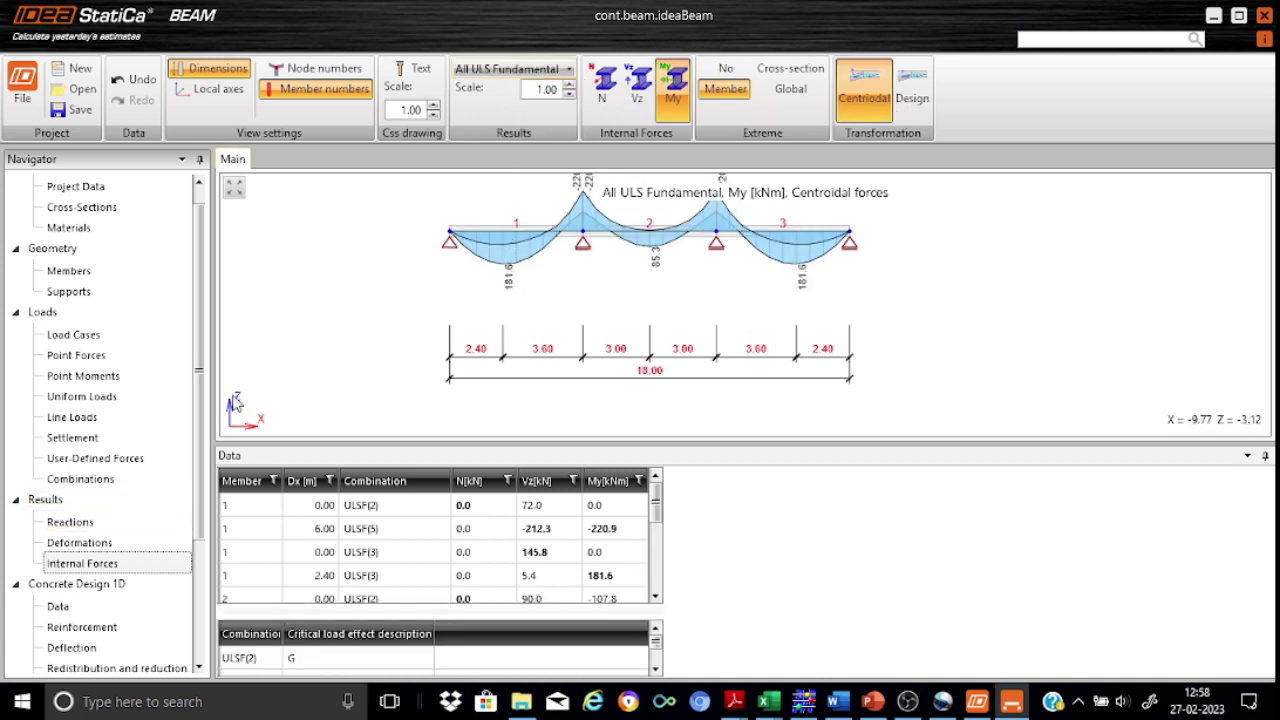
- In the concrete design data, set the deflection check to limiting the flexural slenderness according to 7.4.2 EN 1992-1-1
{"action": "scroll", "coordinate": [200, 428], "scroll_direction": "down", "scroll_amount": 1}
{"action": "scroll", "coordinate": [200, 428], "scroll_direction": "down", "scroll_amount": 3}
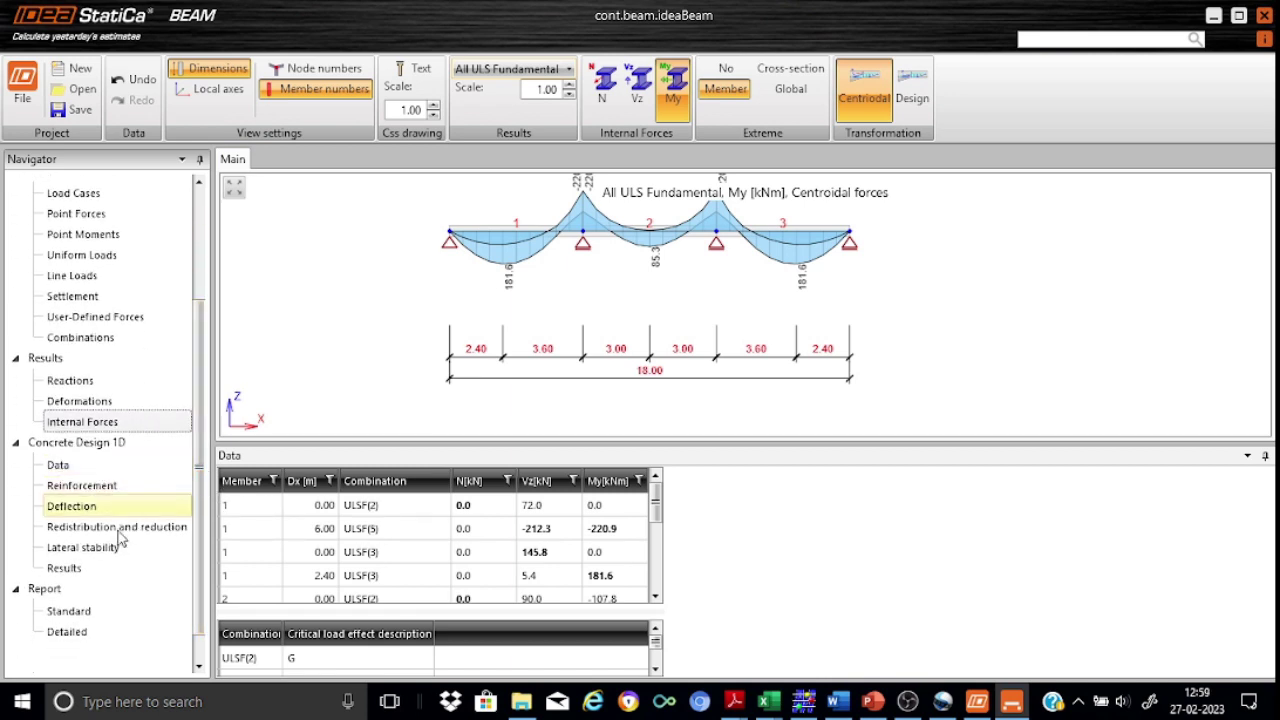
{"action": "left_click", "coordinate": [58, 466]}
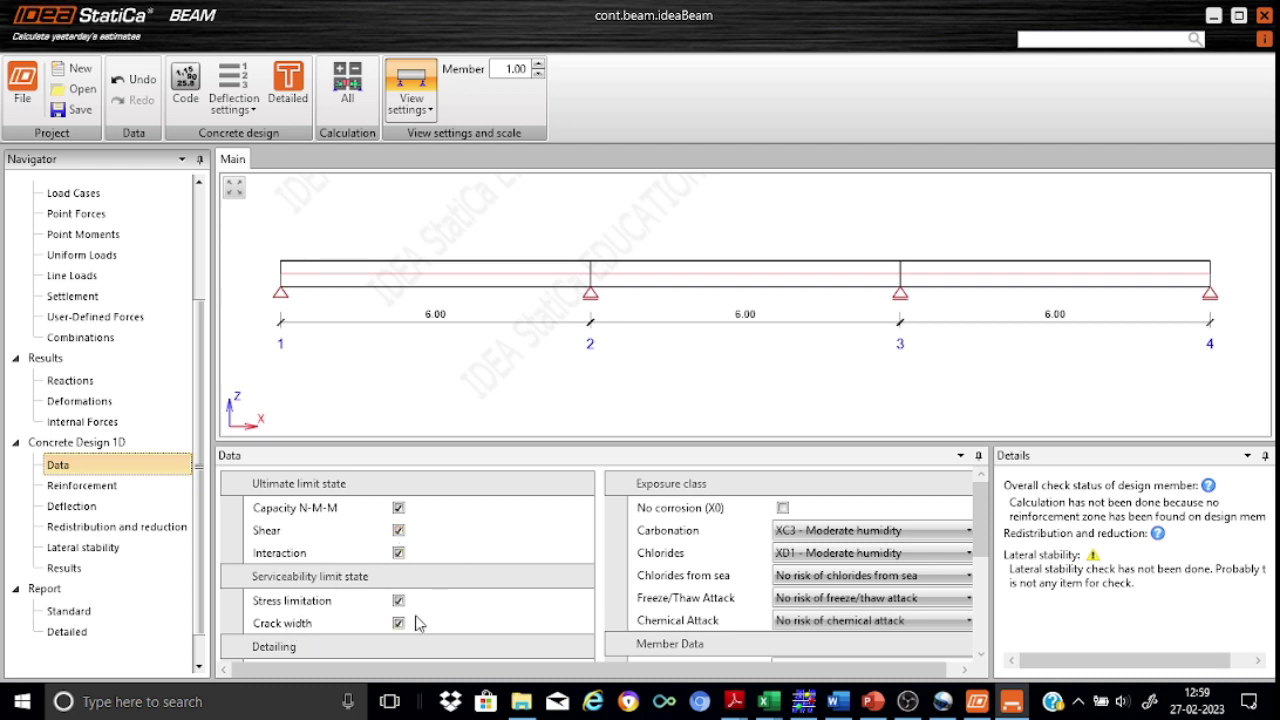
{"action": "left_click_drag", "start_coordinate": [984, 512], "coordinate": [985, 575]}
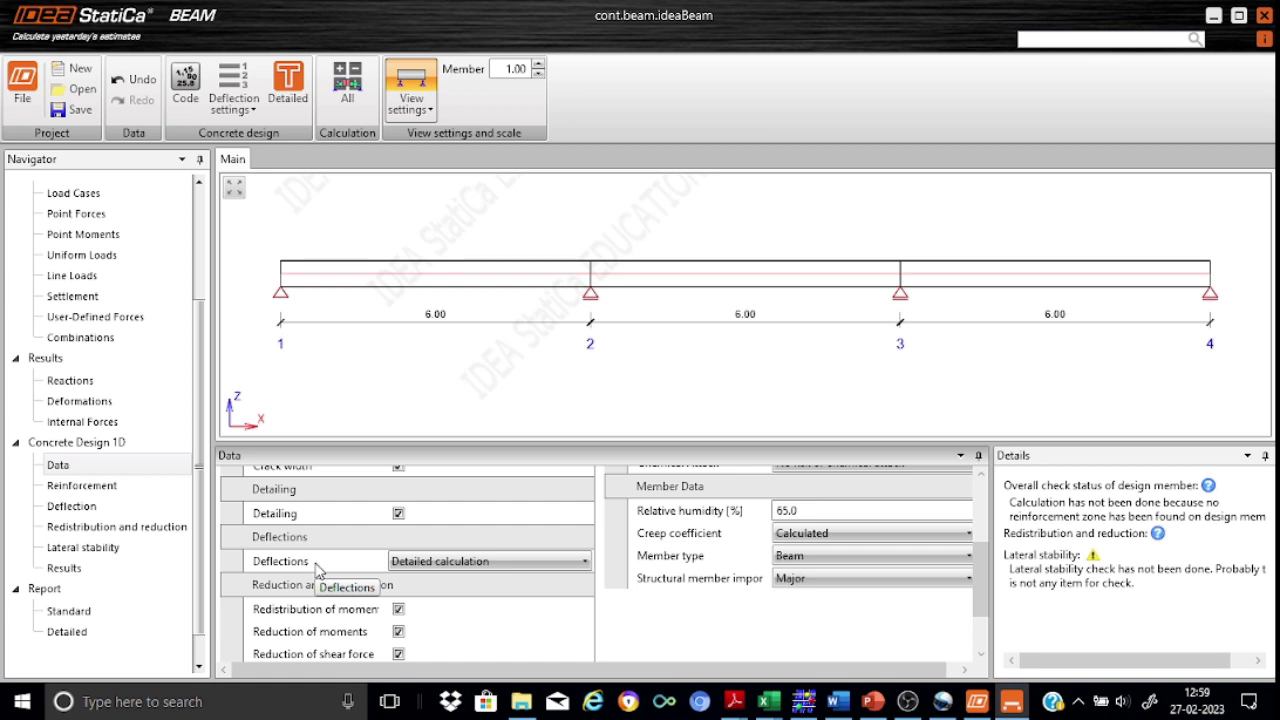
{"action": "left_click", "coordinate": [586, 563]}
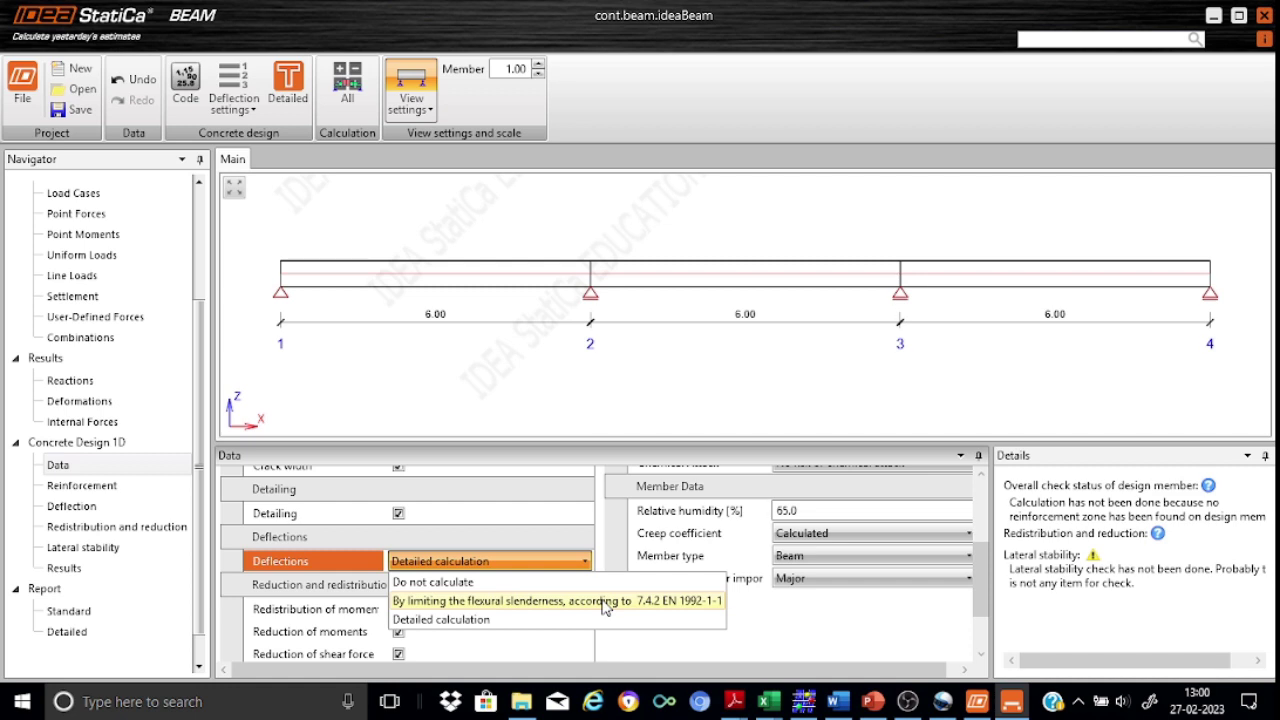
{"action": "left_click", "coordinate": [504, 604]}
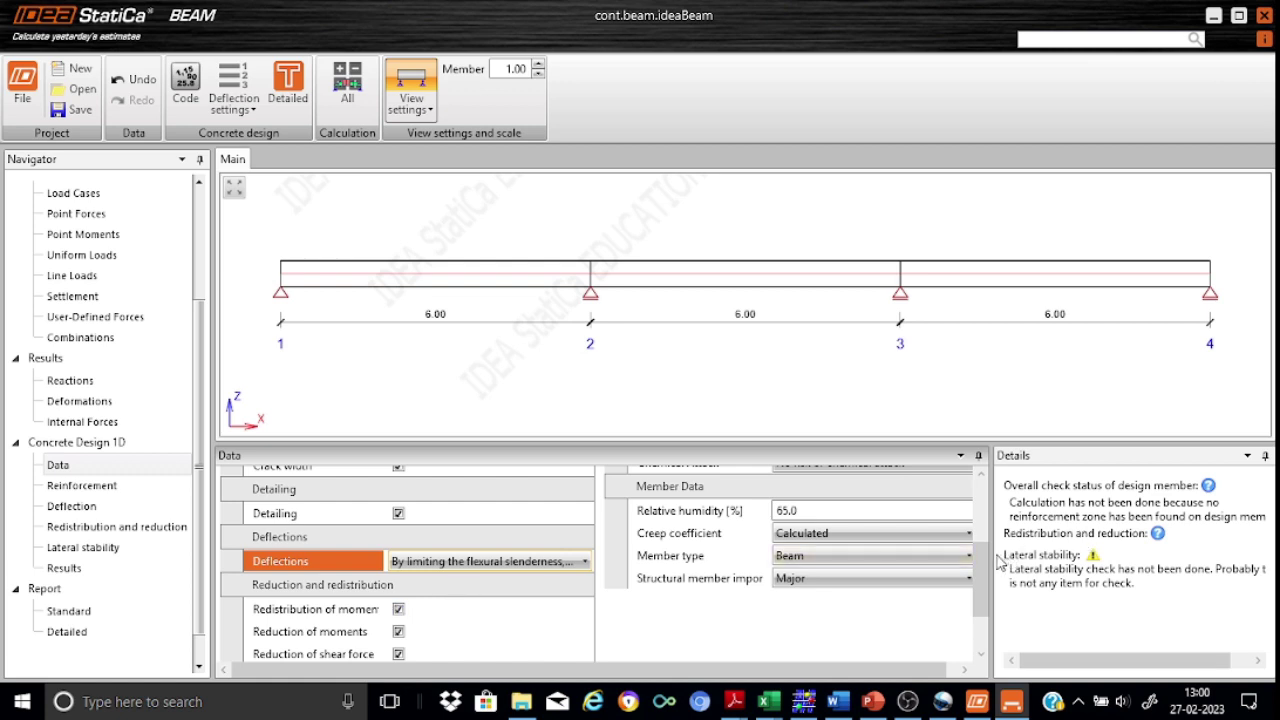
- Turn off redistribution of moments, reduction of moments, reduction of shear force and the lateral stability check in the design data
{"action": "scroll", "coordinate": [988, 570], "scroll_direction": "down", "scroll_amount": 2}
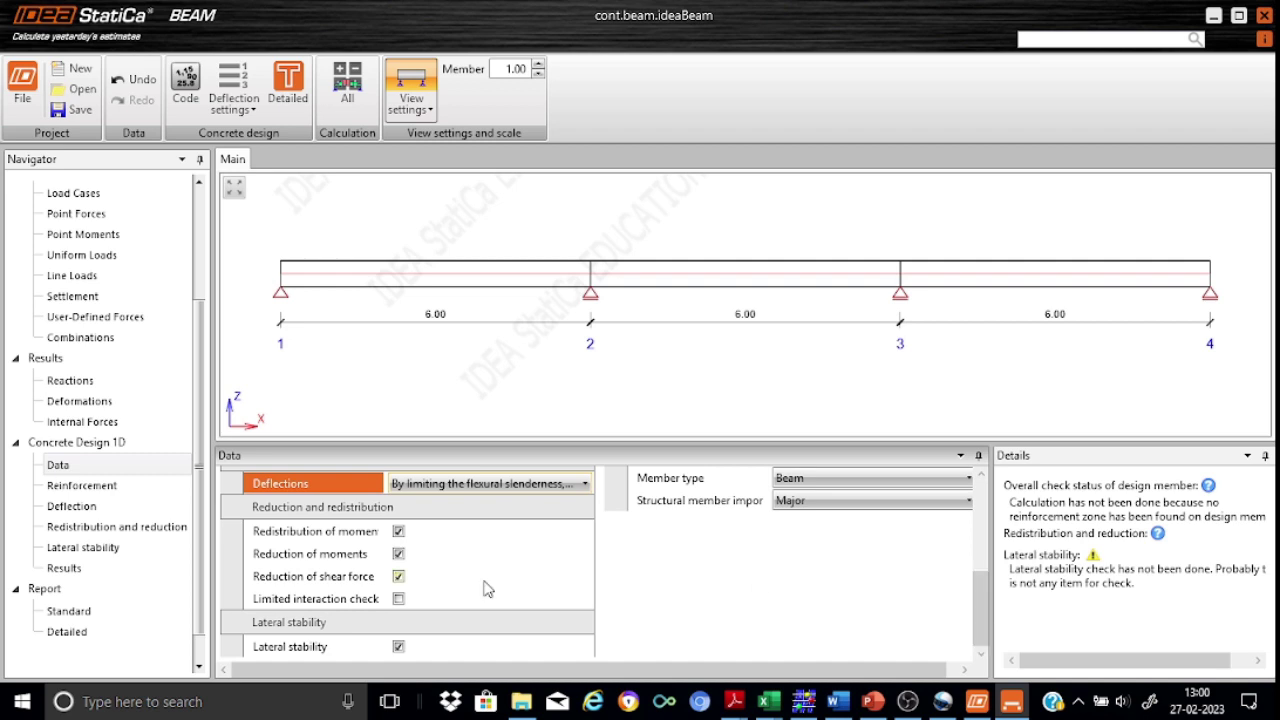
{"action": "left_click", "coordinate": [398, 533]}
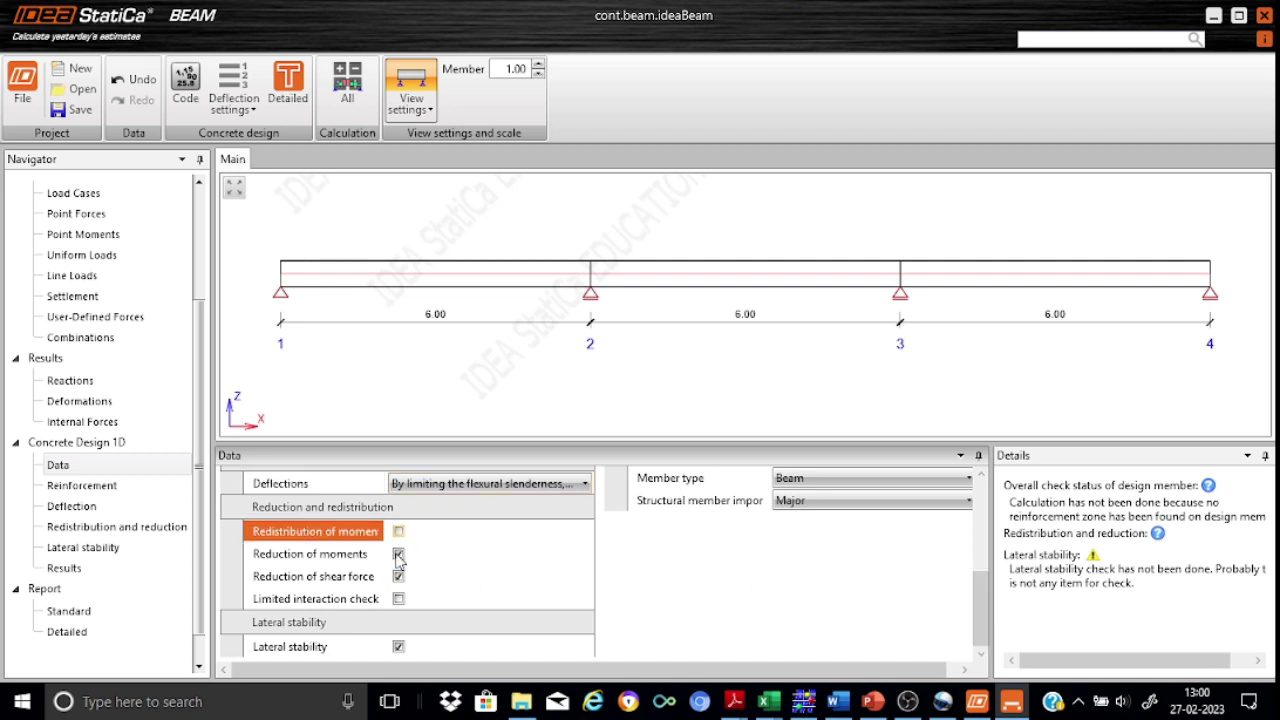
{"action": "left_click", "coordinate": [399, 560]}
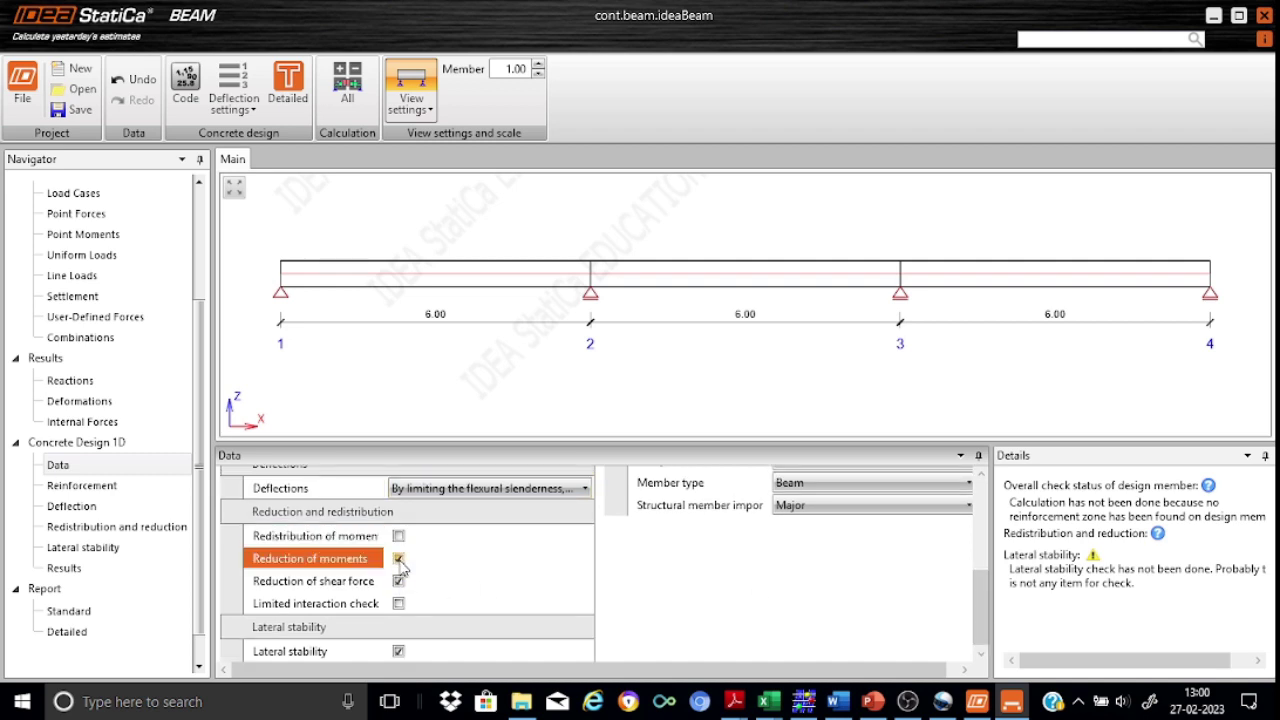
{"action": "left_click", "coordinate": [399, 580]}
{"action": "left_click", "coordinate": [399, 559]}
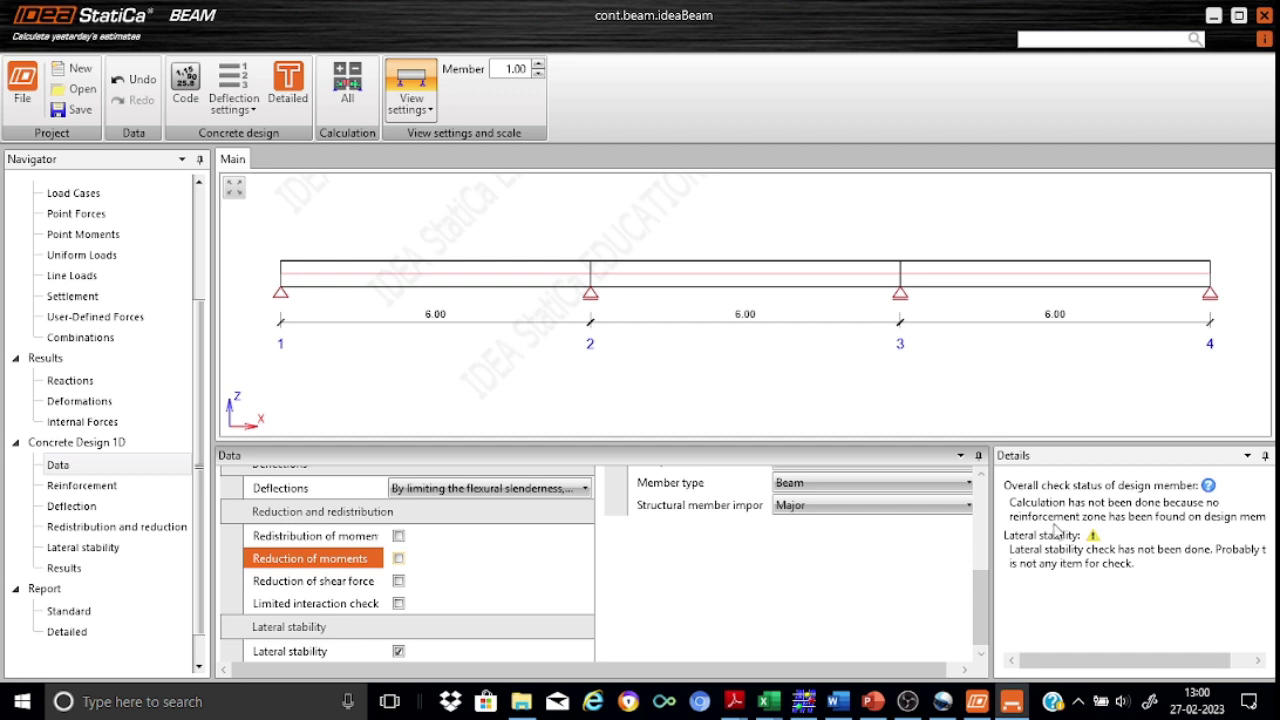
{"action": "left_click_drag", "start_coordinate": [985, 606], "coordinate": [983, 626]}
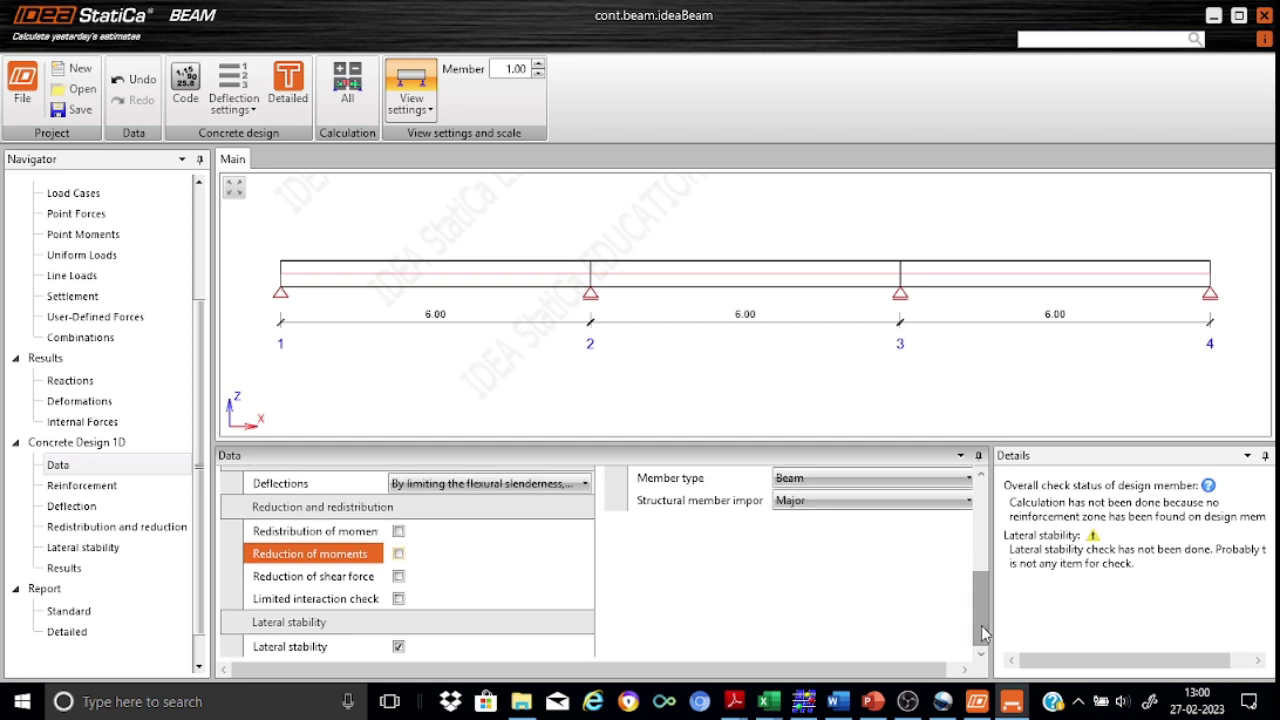
{"action": "left_click", "coordinate": [399, 648]}
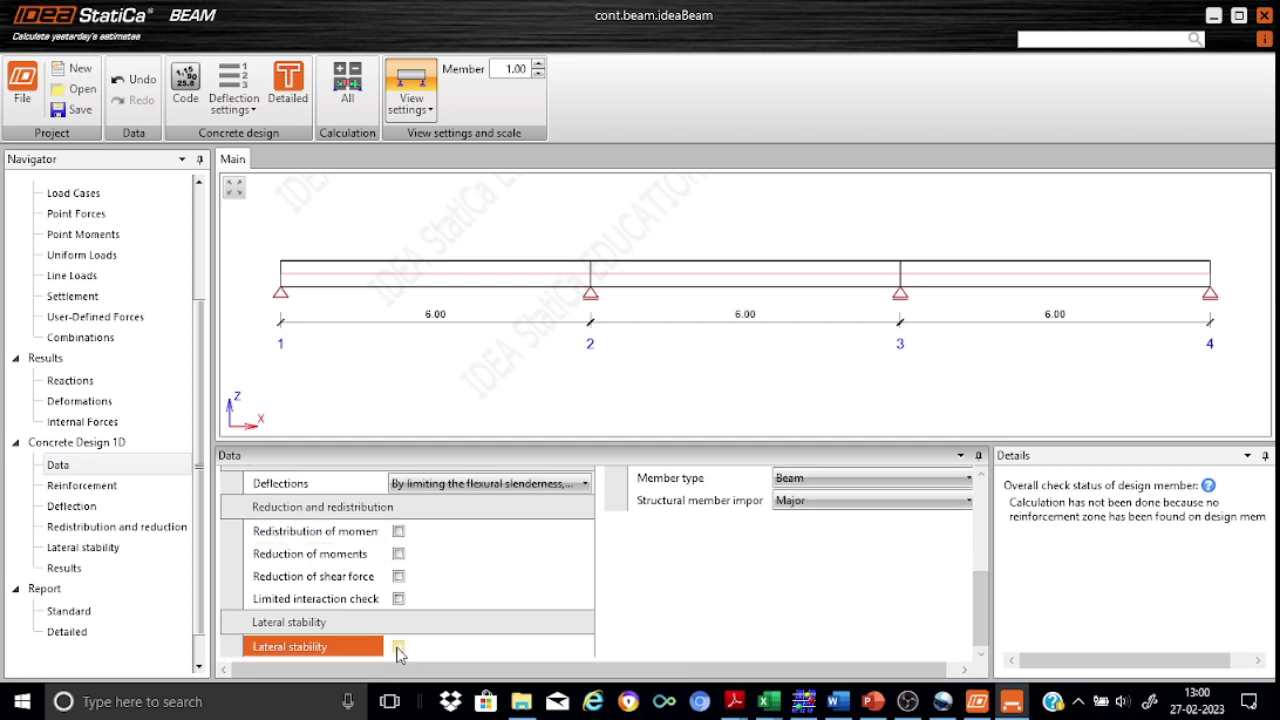
- Set the carbonation exposure class to XC1 - Dry or permanently wet
{"action": "scroll", "coordinate": [980, 608], "scroll_direction": "up", "scroll_amount": 1}
{"action": "left_click_drag", "start_coordinate": [980, 608], "coordinate": [990, 452]}
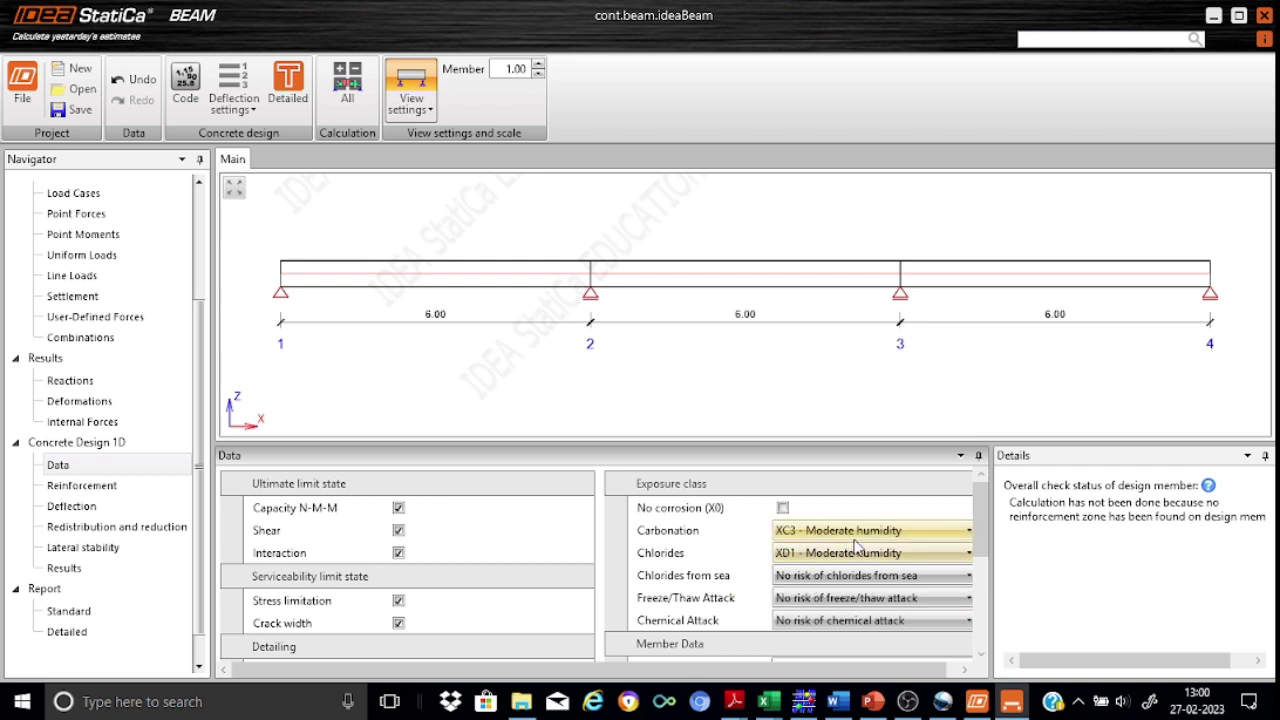
{"action": "left_click", "coordinate": [966, 533]}
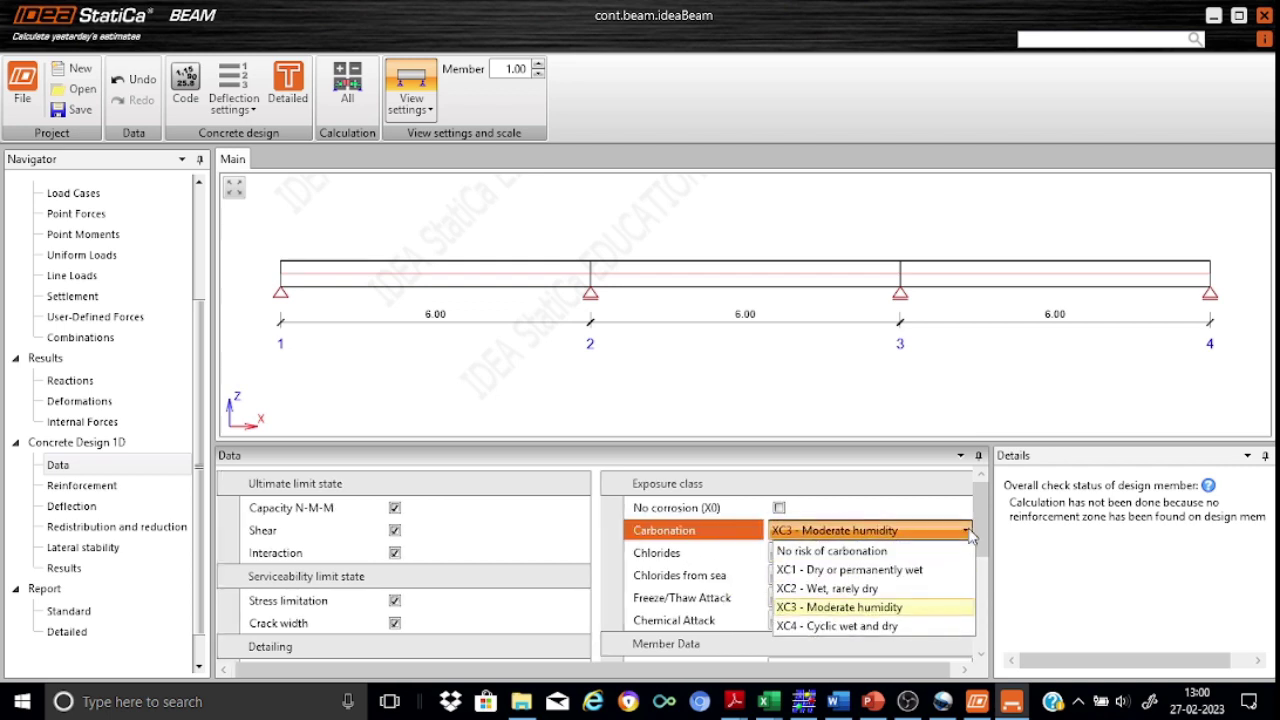
{"action": "left_click", "coordinate": [868, 571]}
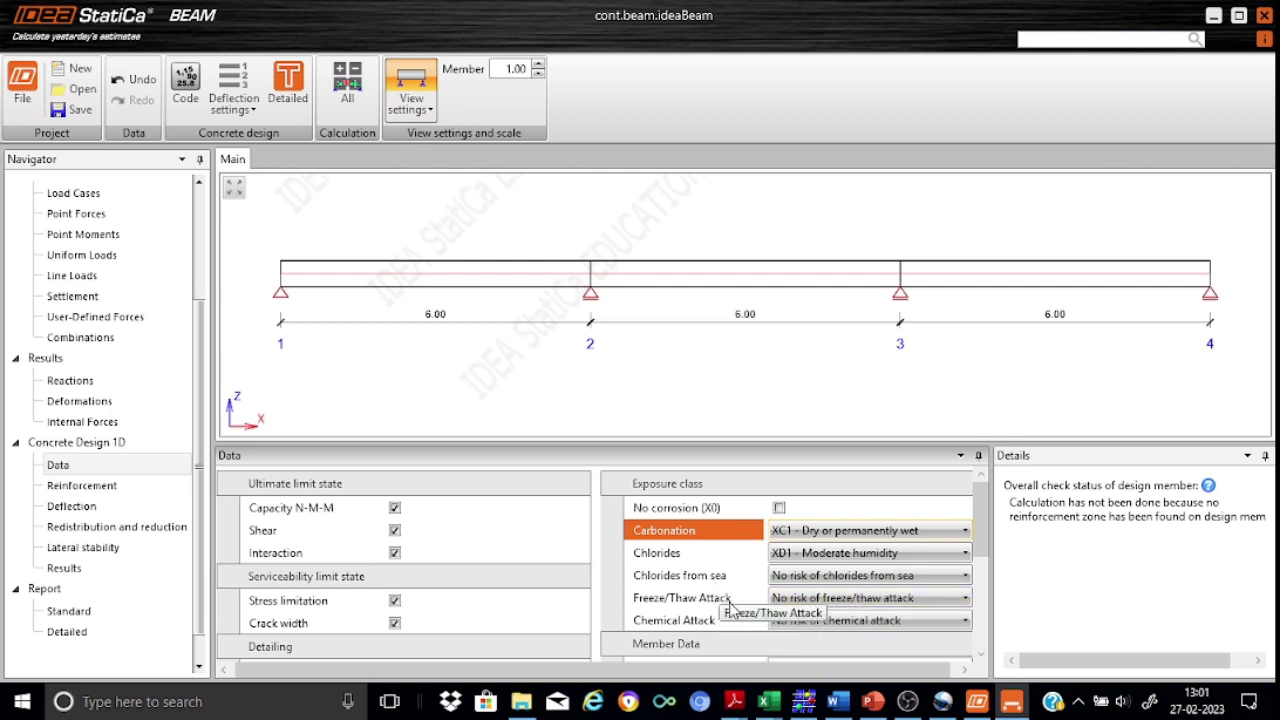
{"action": "left_click_drag", "start_coordinate": [982, 543], "coordinate": [990, 500]}
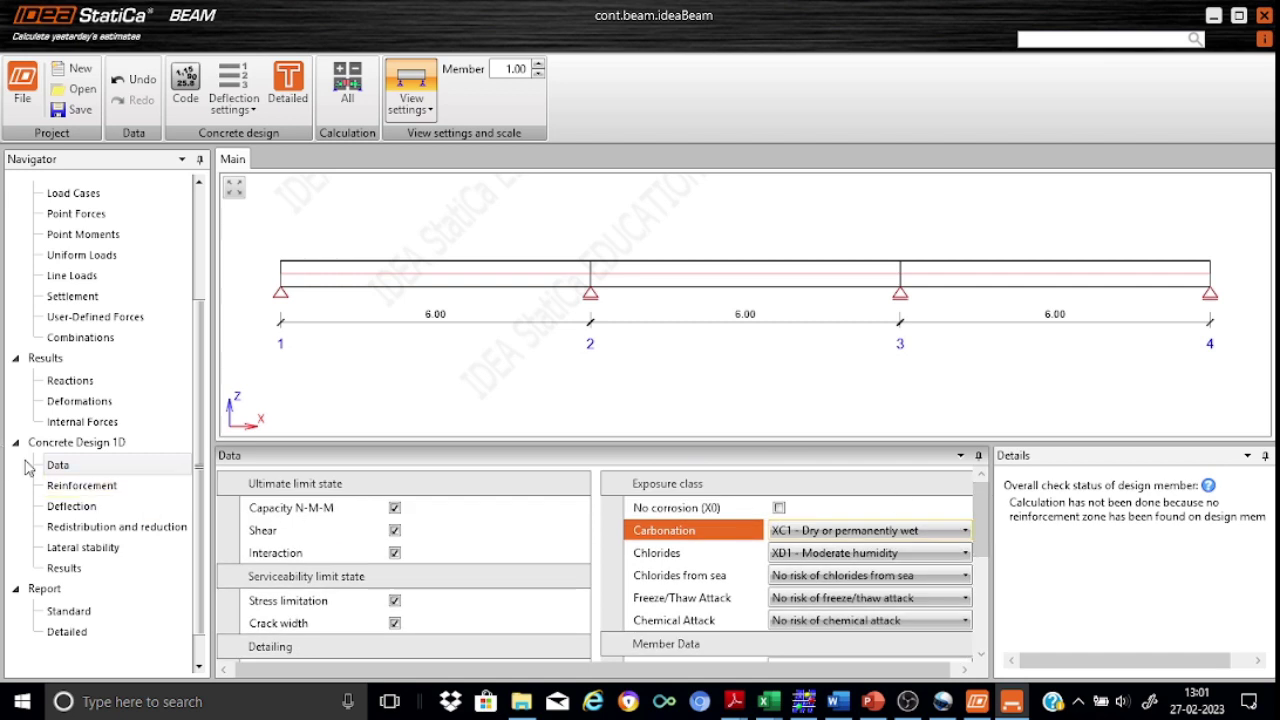
- Reinforce the middle-span B-B zone with the rectangular layout: 2x20 upper bars, 20 2x25 20 lower bars and 8 mm stirrups at 0.20 m
{"action": "left_click", "coordinate": [82, 486]}
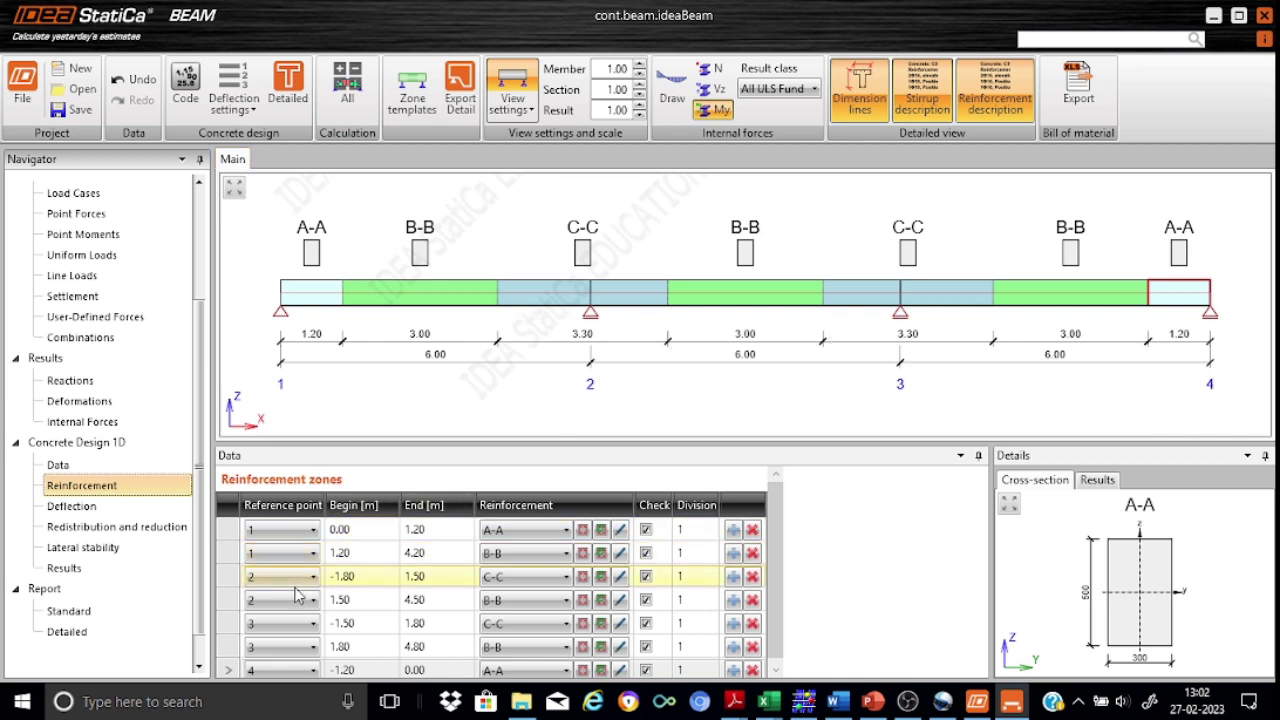
{"action": "left_click", "coordinate": [377, 599]}
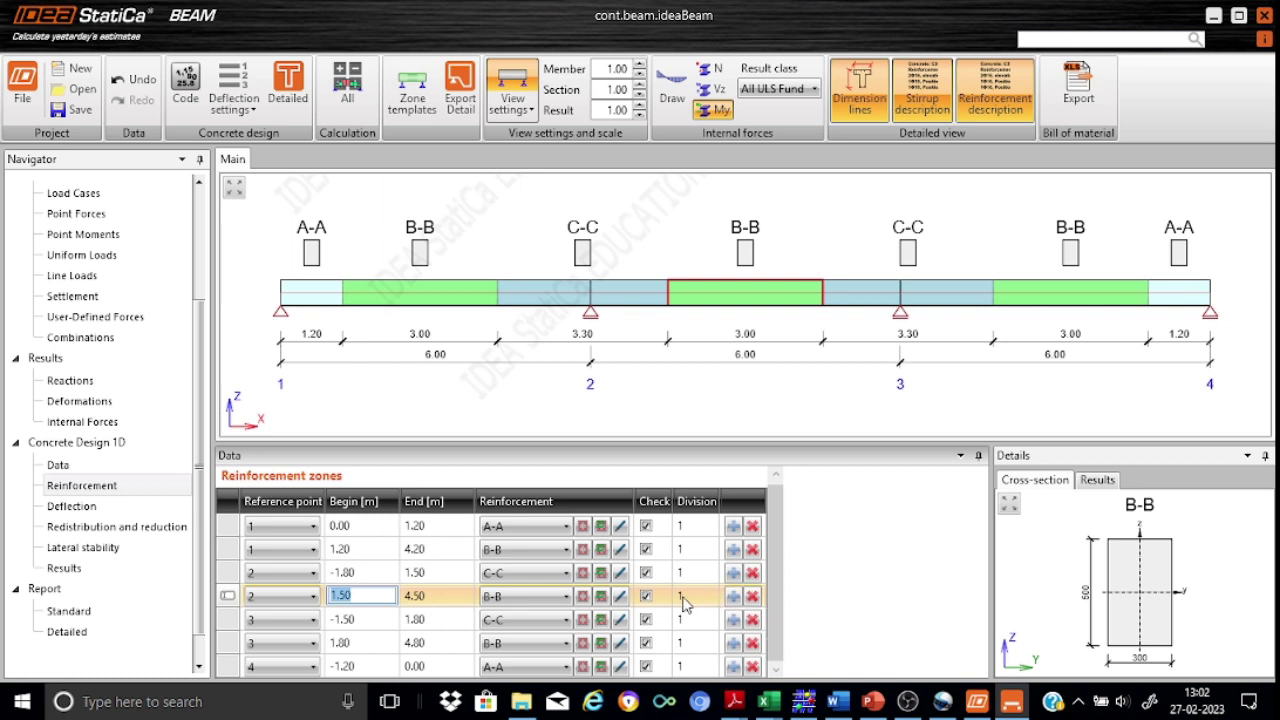
{"action": "left_click", "coordinate": [603, 601]}
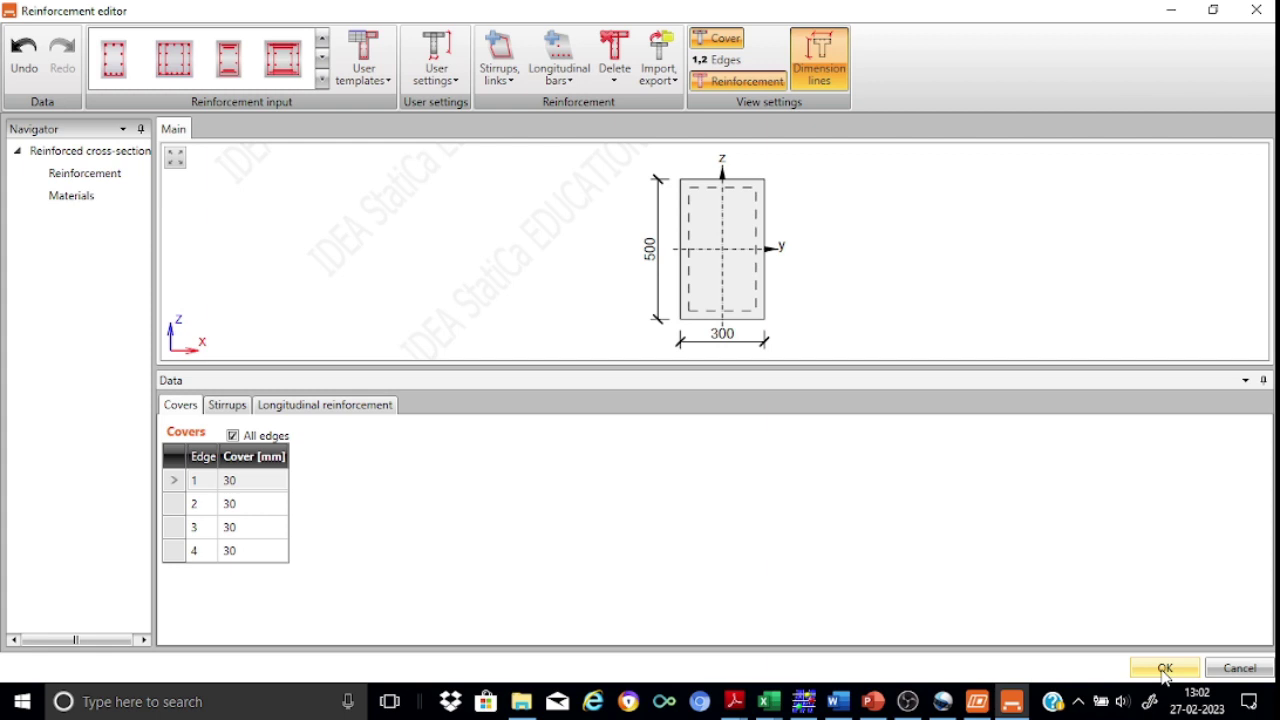
{"action": "left_click", "coordinate": [213, 52]}
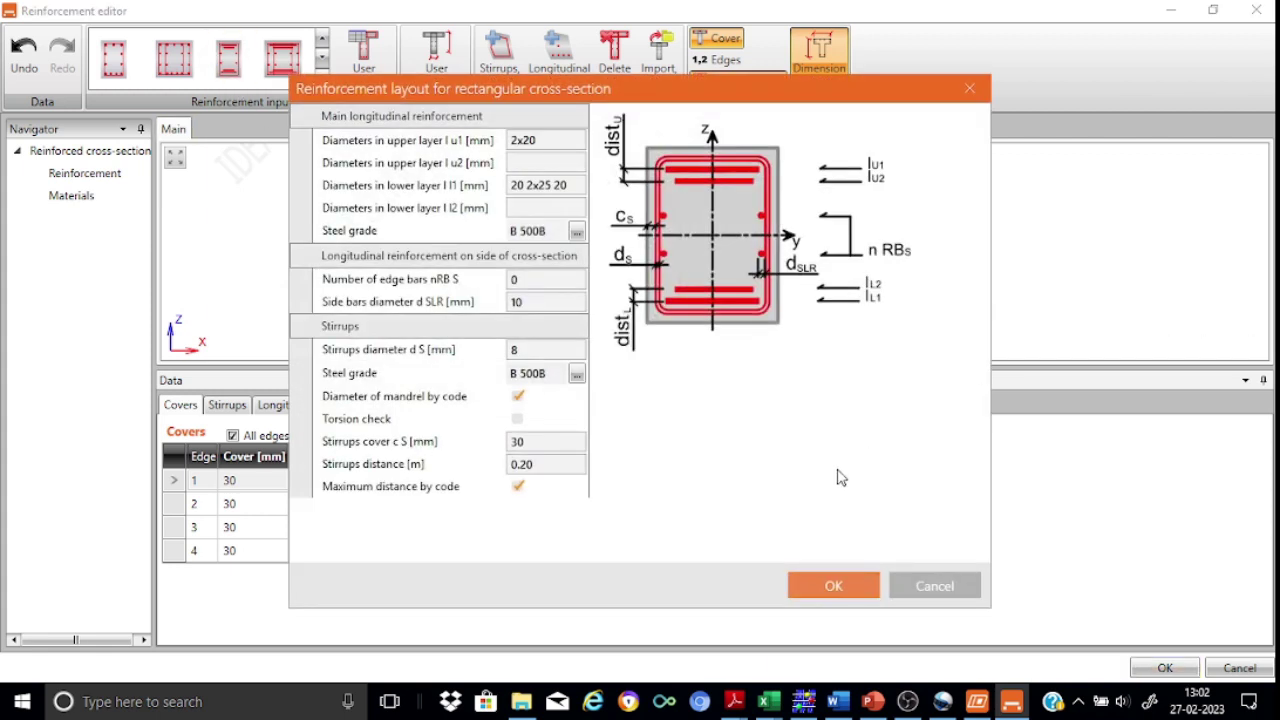
{"action": "left_click", "coordinate": [834, 588]}
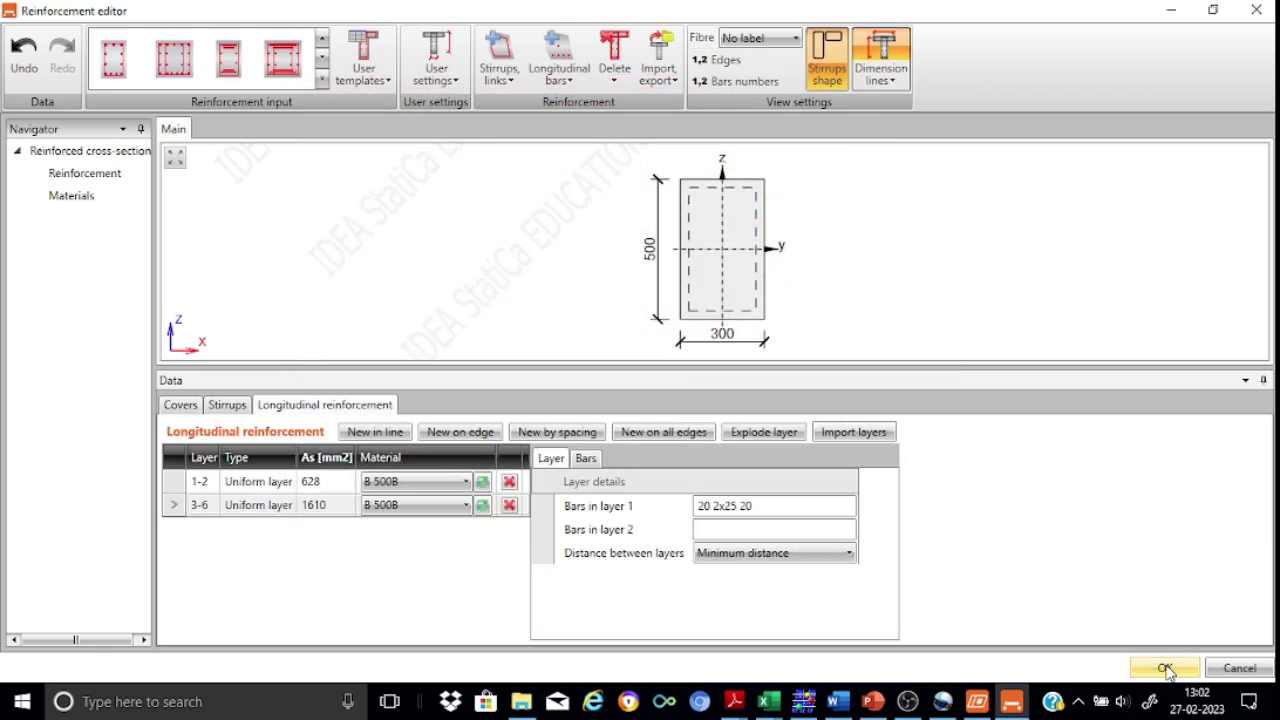
{"action": "left_click", "coordinate": [1162, 670]}
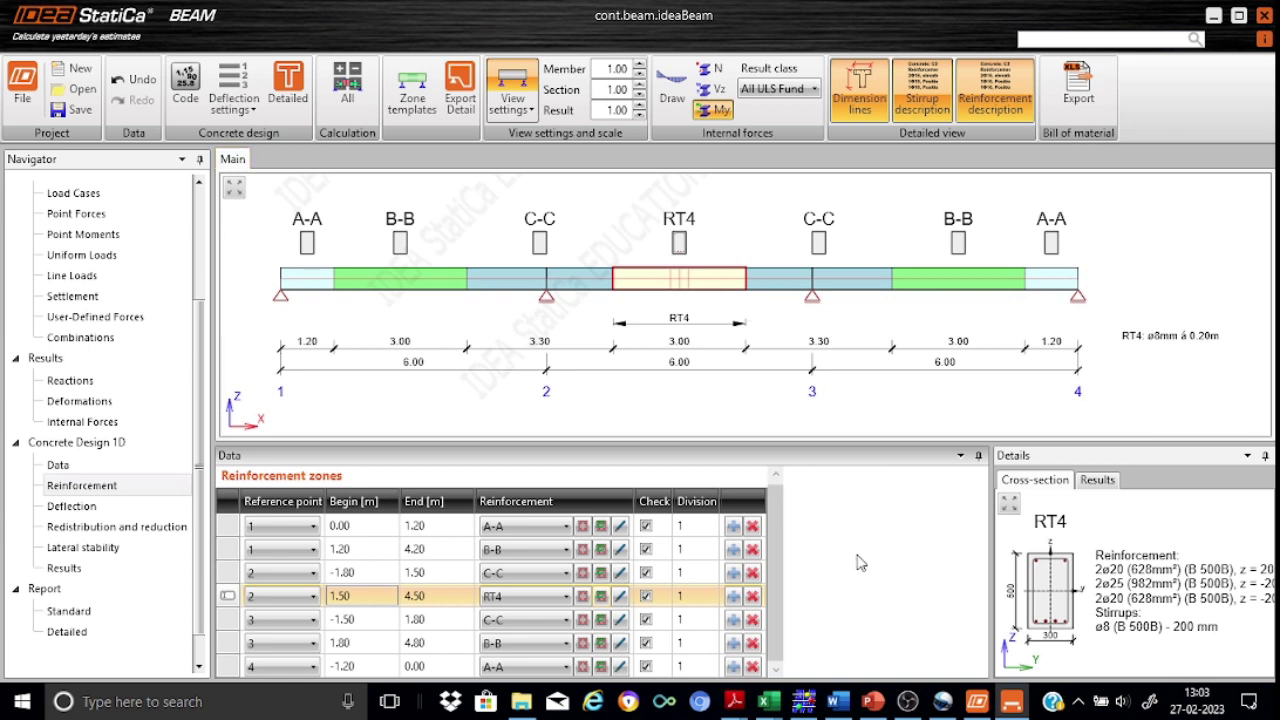
{"action": "scroll", "coordinate": [779, 607], "scroll_direction": "down", "scroll_amount": 1}
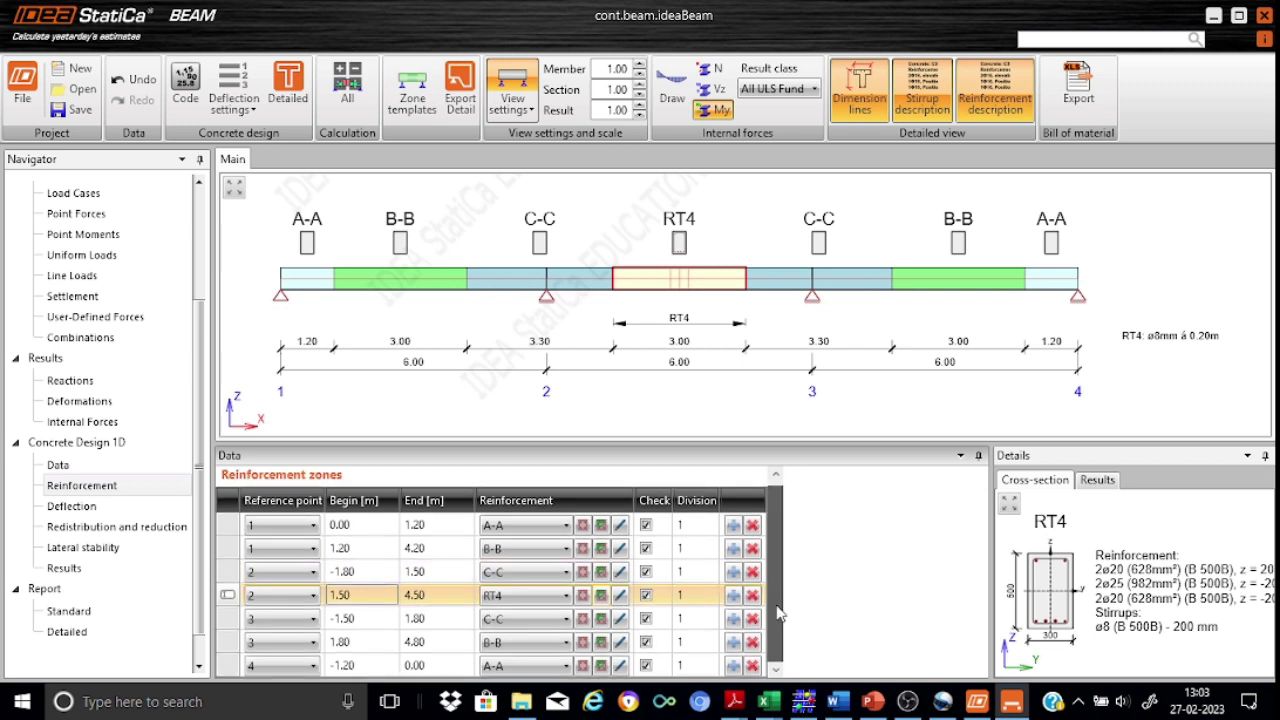
{"action": "scroll", "coordinate": [781, 552], "scroll_direction": "up", "scroll_amount": 1}
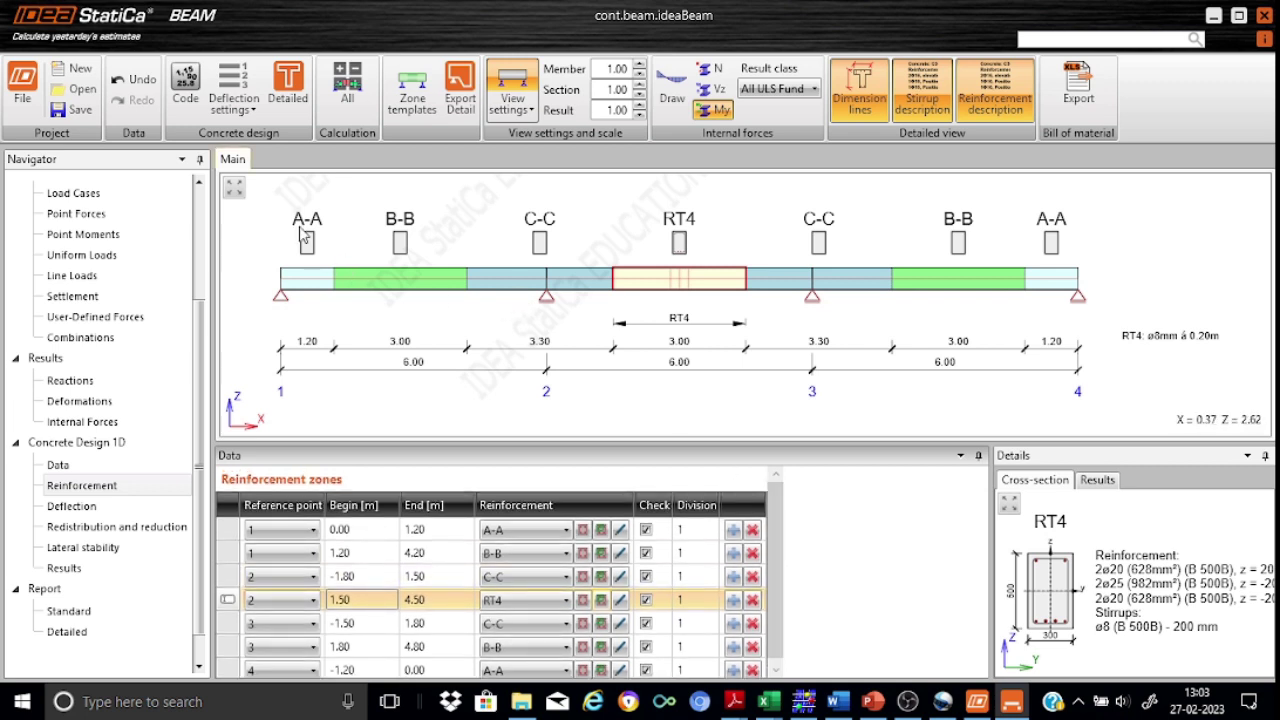
- Start a rectangular reinforcement layout for the A-A end zone and set its lower layer bars to 20 25 20
{"action": "double_click", "coordinate": [307, 240]}
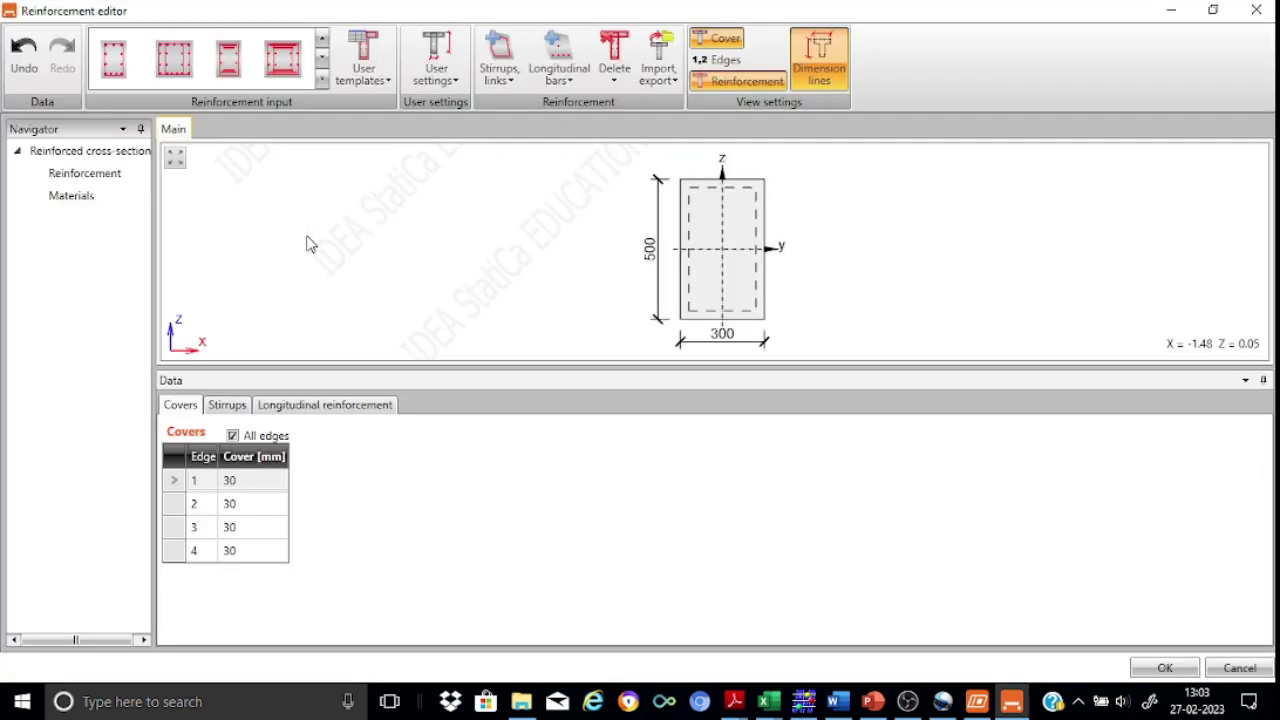
{"action": "left_click", "coordinate": [226, 62]}
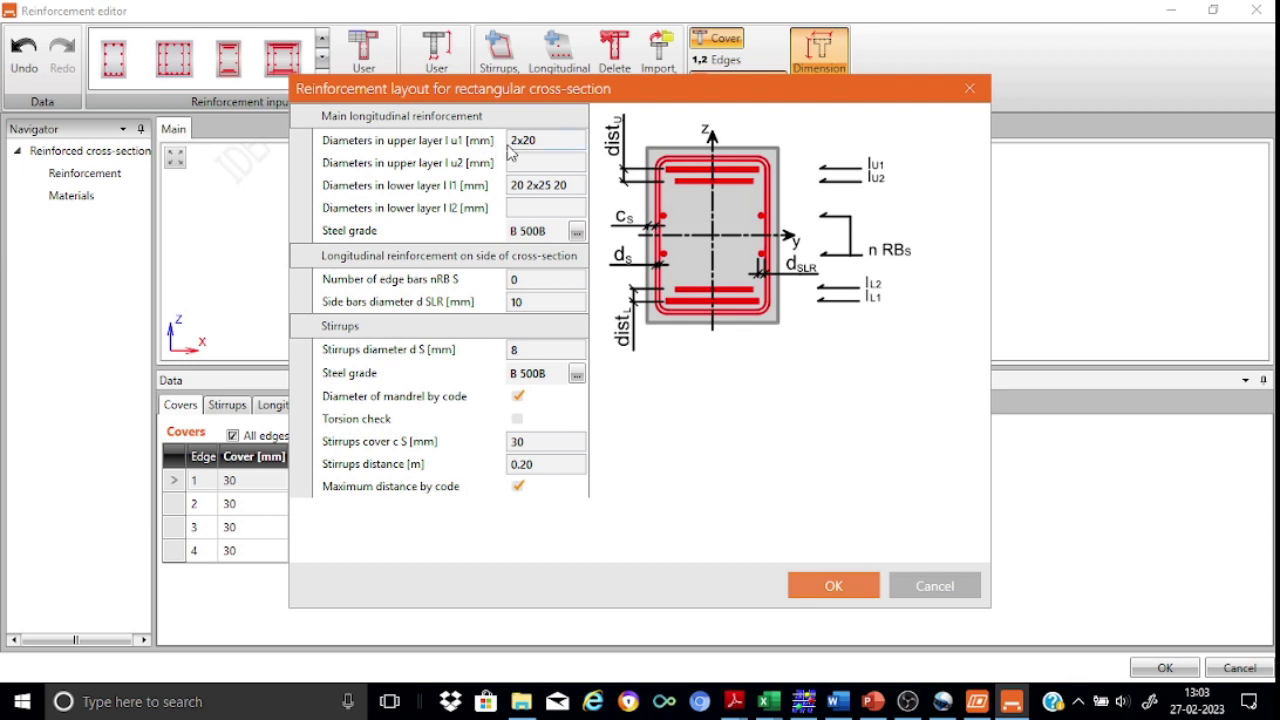
{"action": "left_click", "coordinate": [546, 144]}
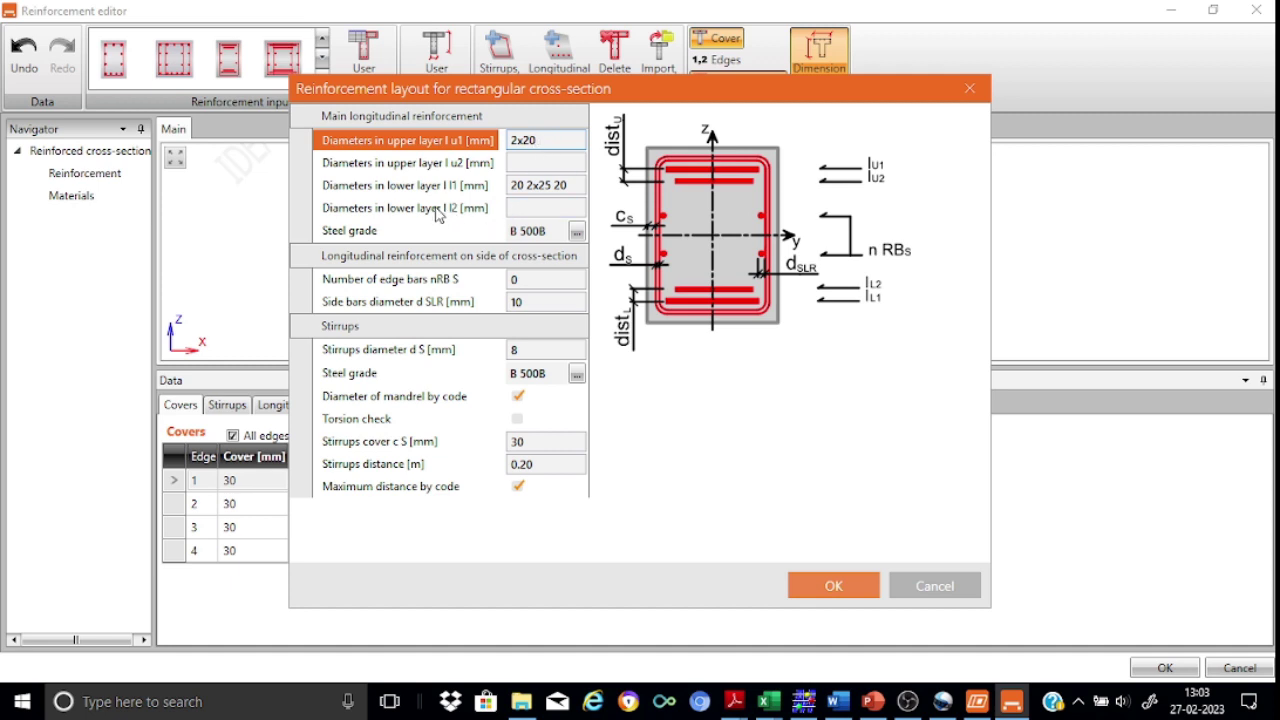
{"action": "left_click", "coordinate": [514, 188]}
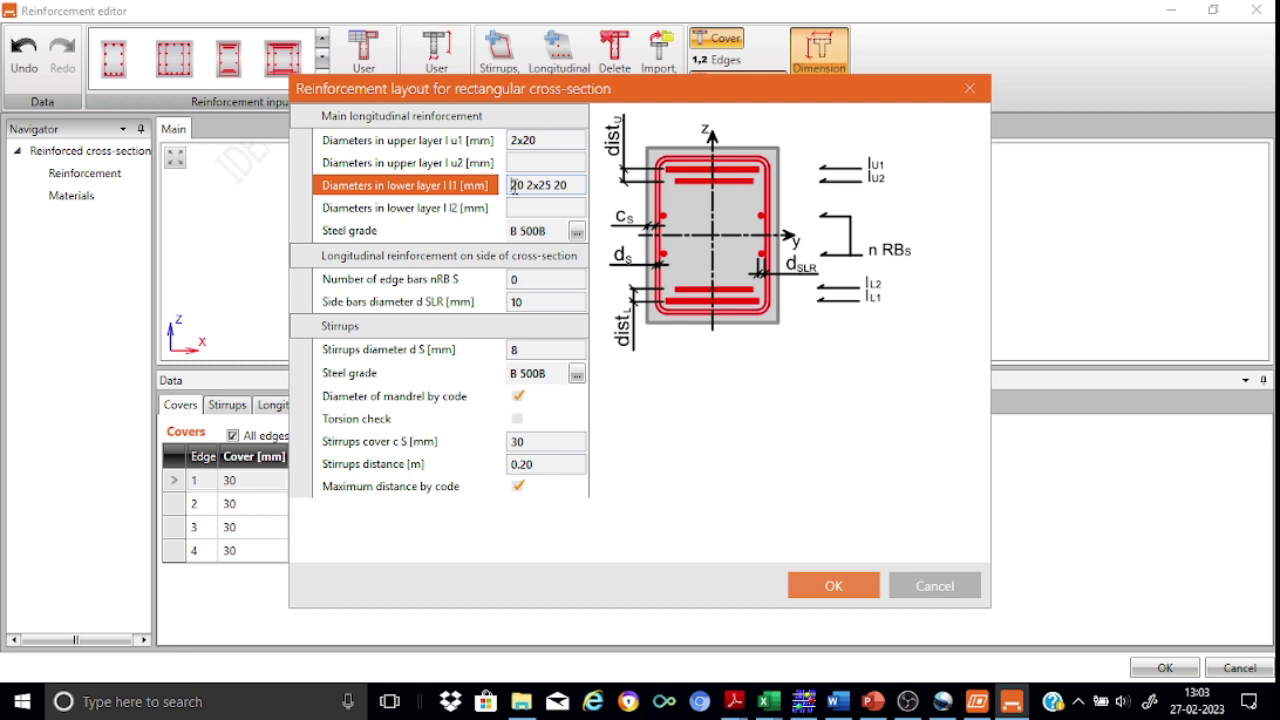
{"action": "type", "text": "20"}
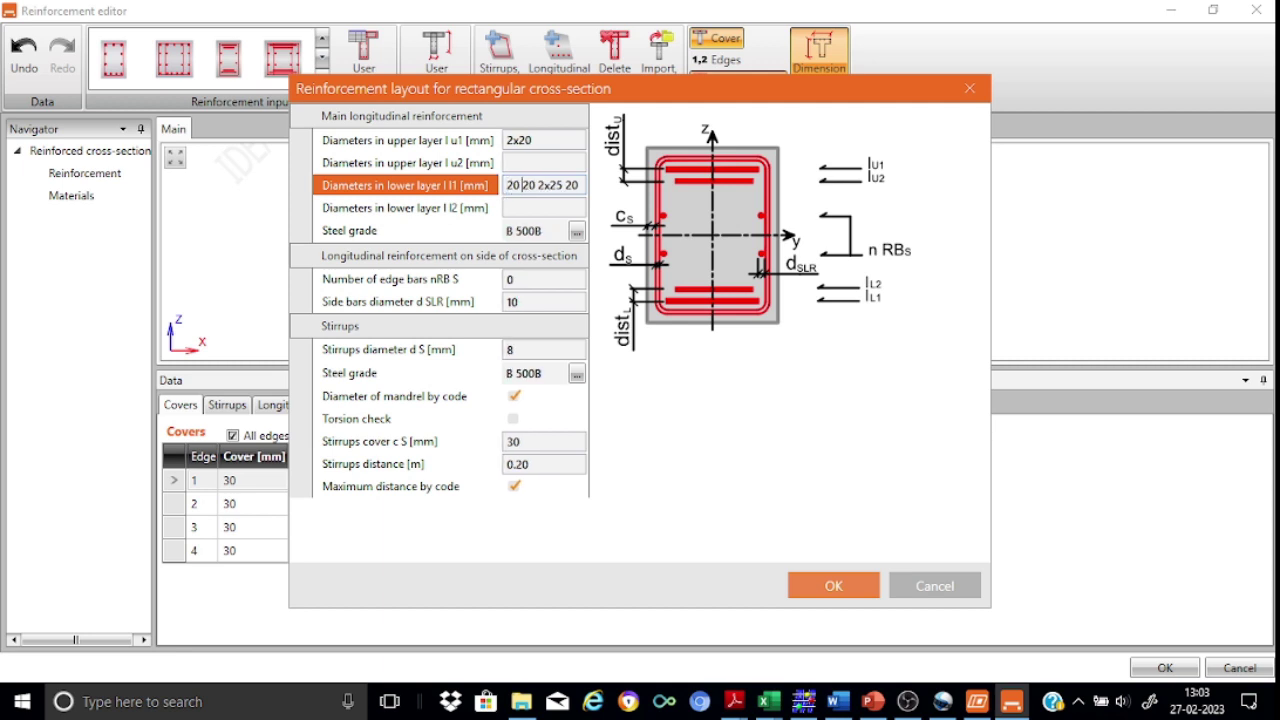
{"action": "key", "text": "Delete"}
{"action": "key", "text": "Delete"}
{"action": "key", "text": "Delete"}
{"action": "key", "text": "Delete"}
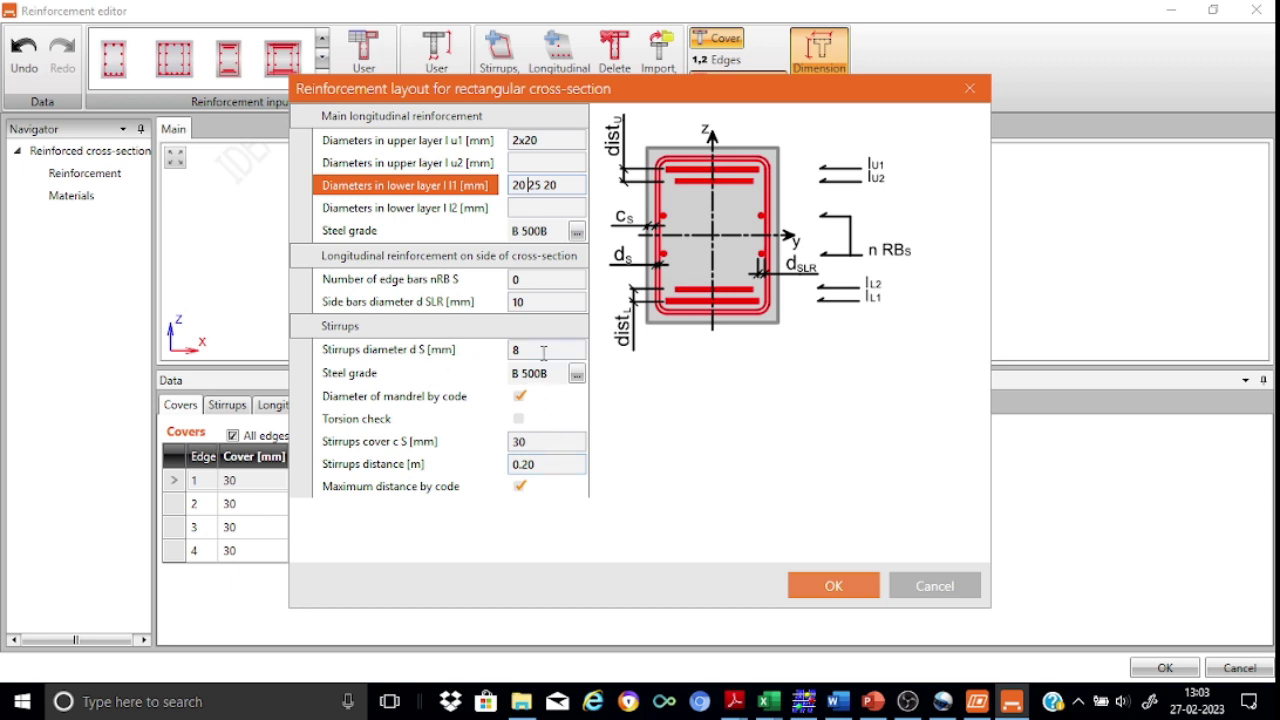
- Set the A-A zone's stirrup distance to 0.15 m and apply its reinforcement
{"action": "left_click", "coordinate": [548, 470]}
{"action": "key", "text": "BackSpace"}
{"action": "key", "text": "BackSpace"}
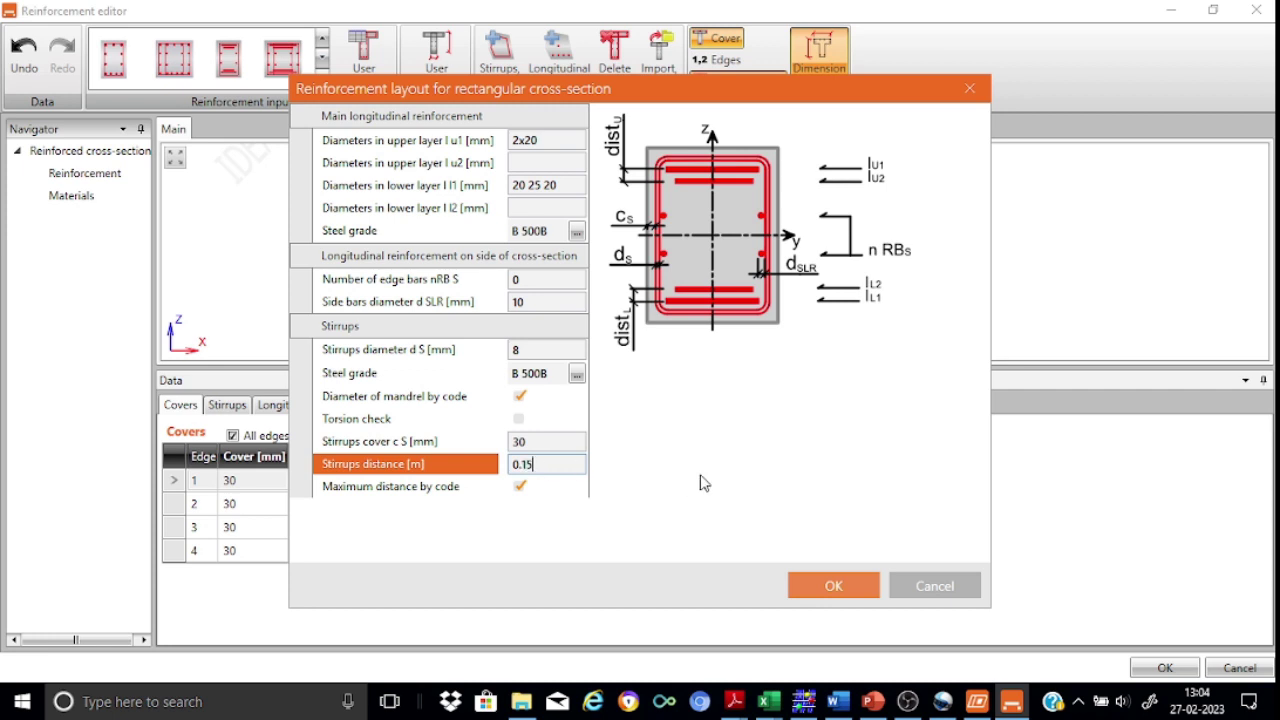
{"action": "left_click", "coordinate": [842, 575]}
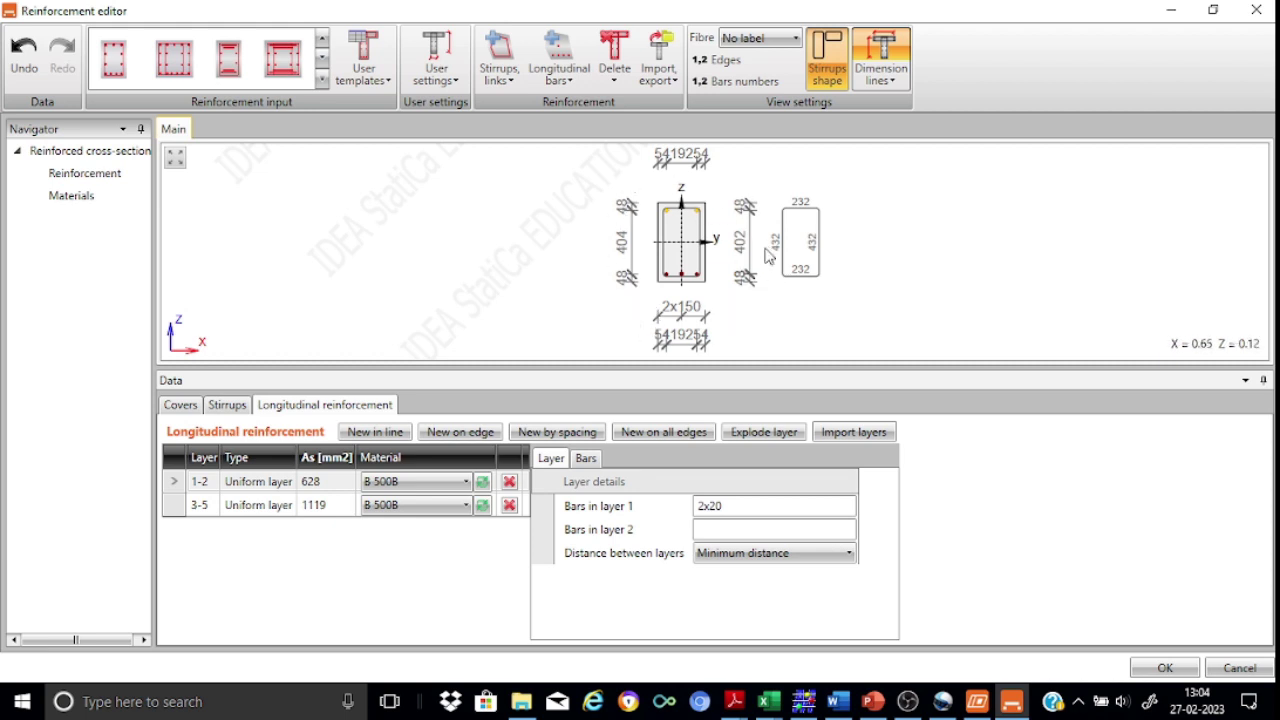
{"action": "left_click", "coordinate": [1168, 669]}
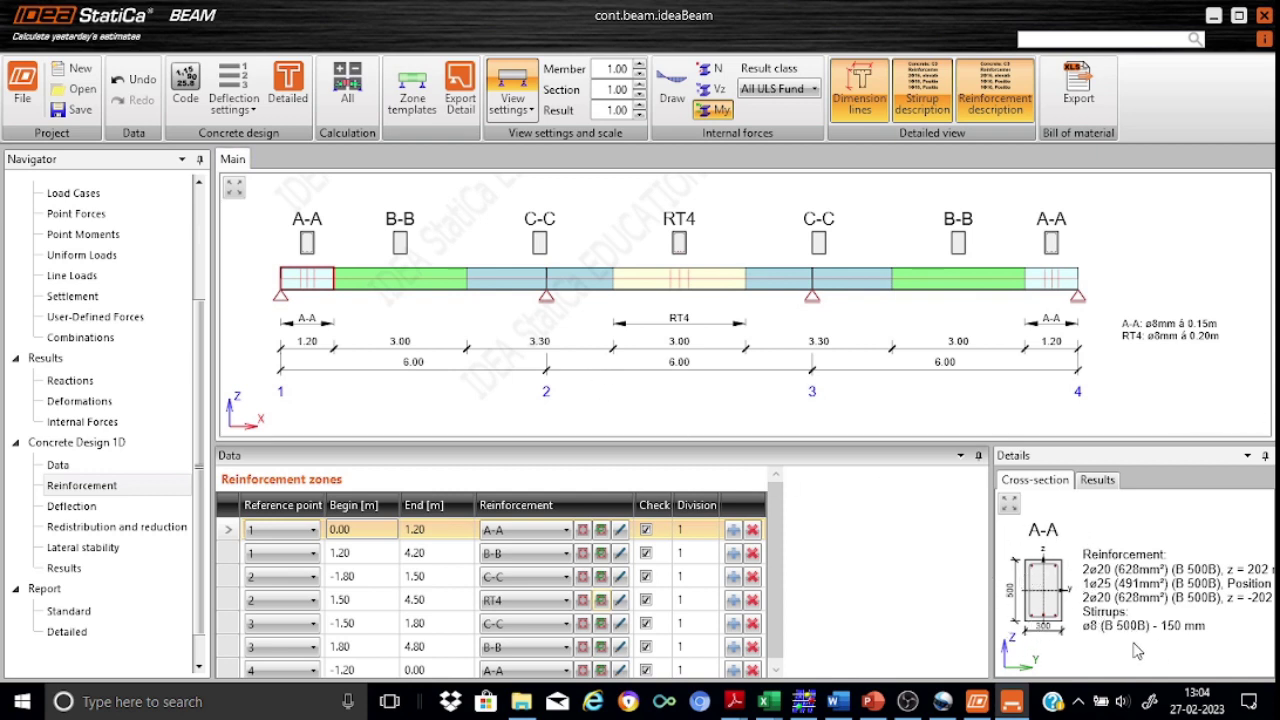
- Reinforce the B-B zone with the rectangular layout, using 20 2x25 20 lower bars and a stirrup distance of 0.20 m
{"action": "left_click", "coordinate": [400, 242]}
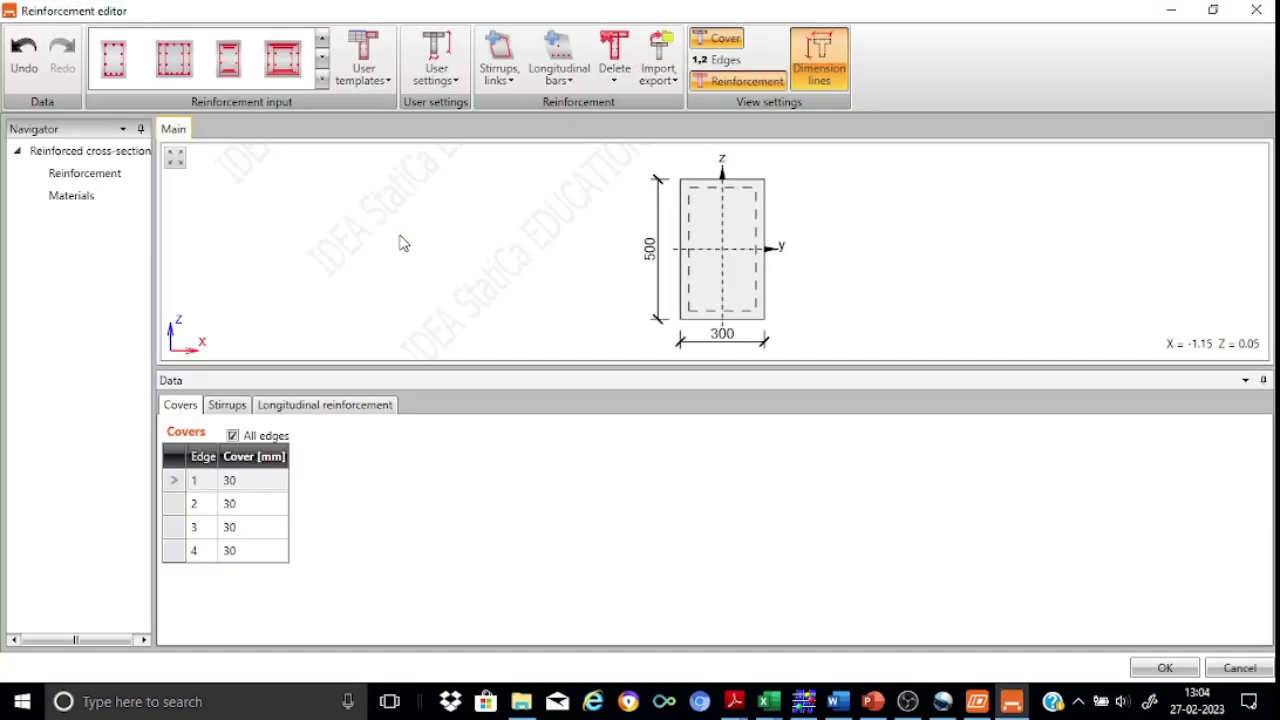
{"action": "left_click", "coordinate": [238, 52]}
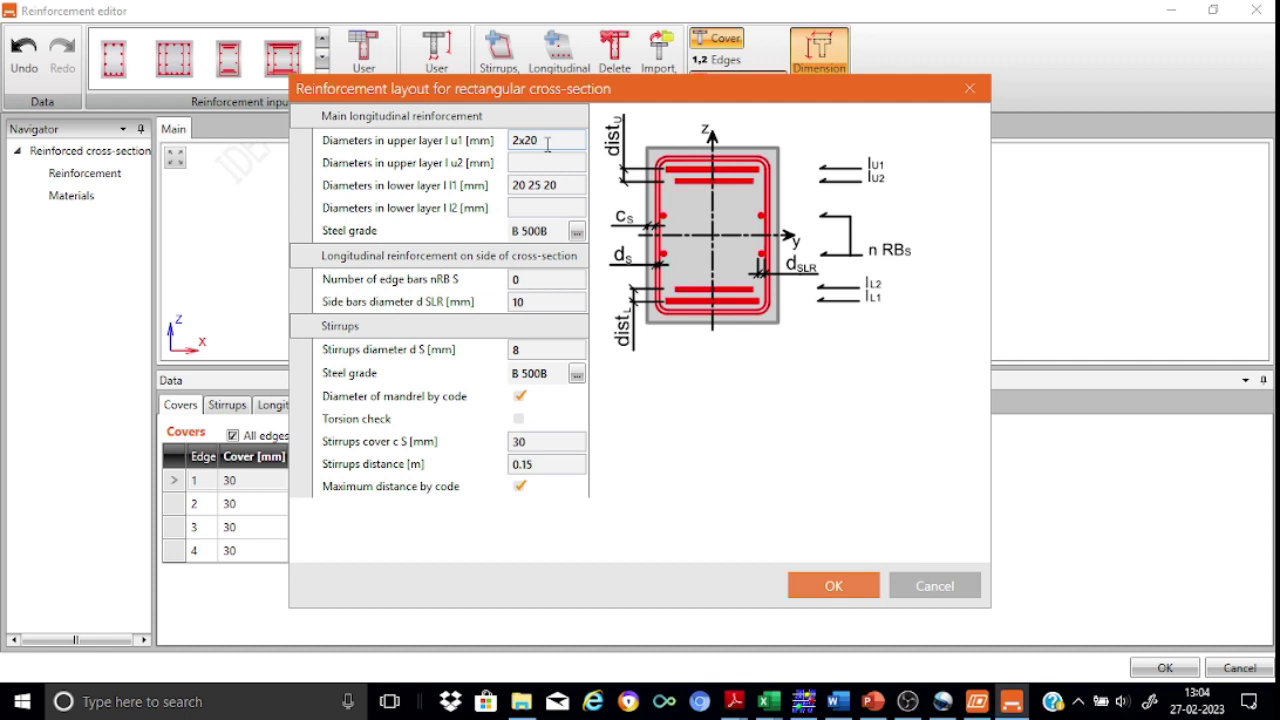
{"action": "left_click", "coordinate": [531, 187]}
{"action": "left_click", "coordinate": [531, 187]}
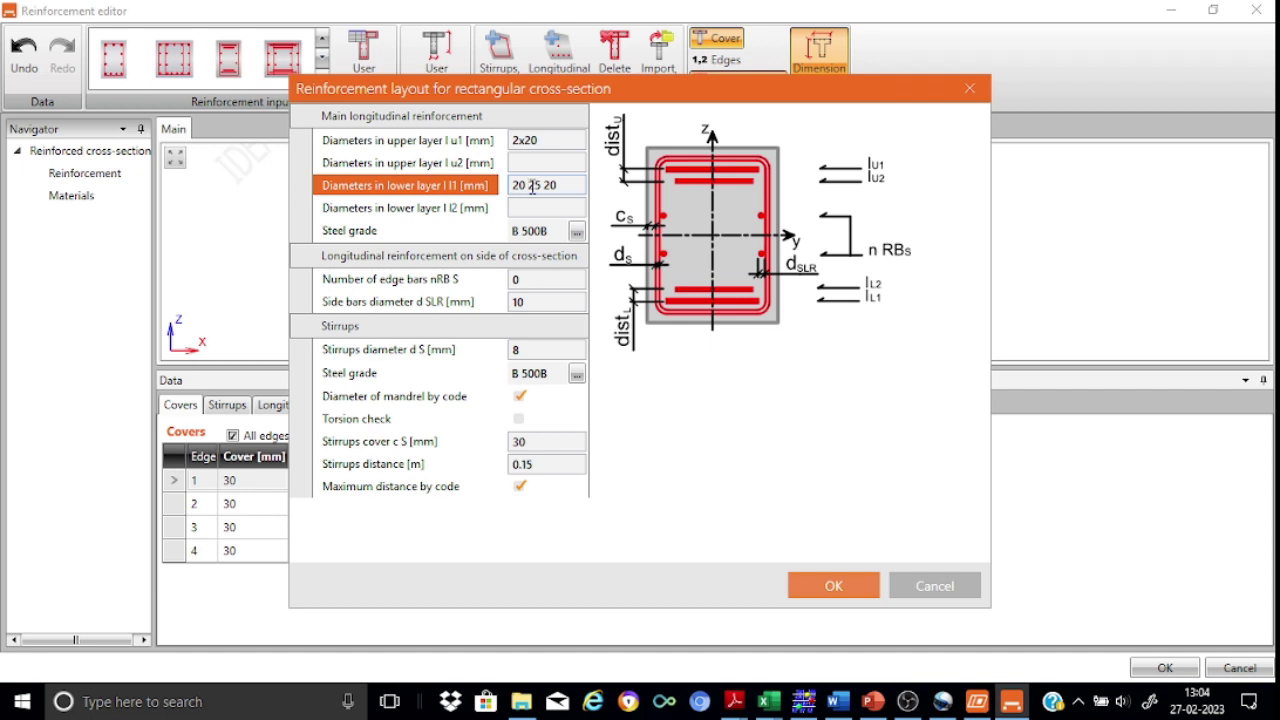
{"action": "type", "text": "2x"}
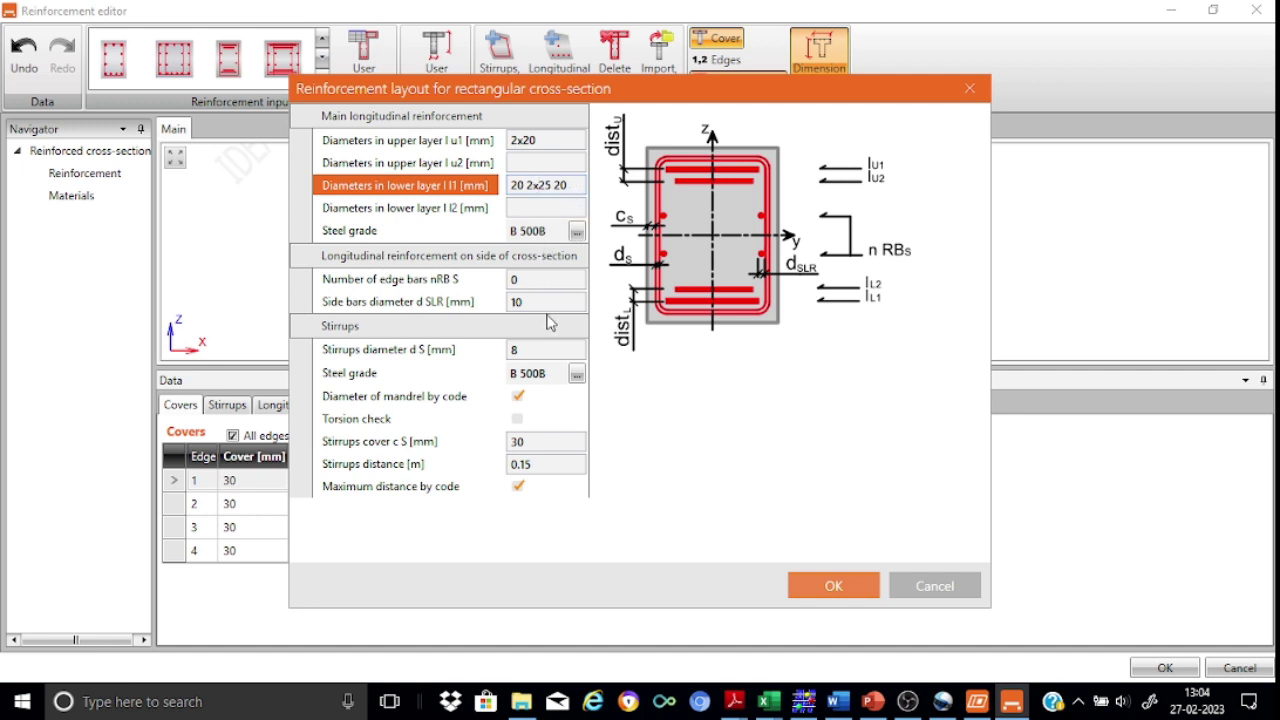
{"action": "left_click", "coordinate": [543, 466]}
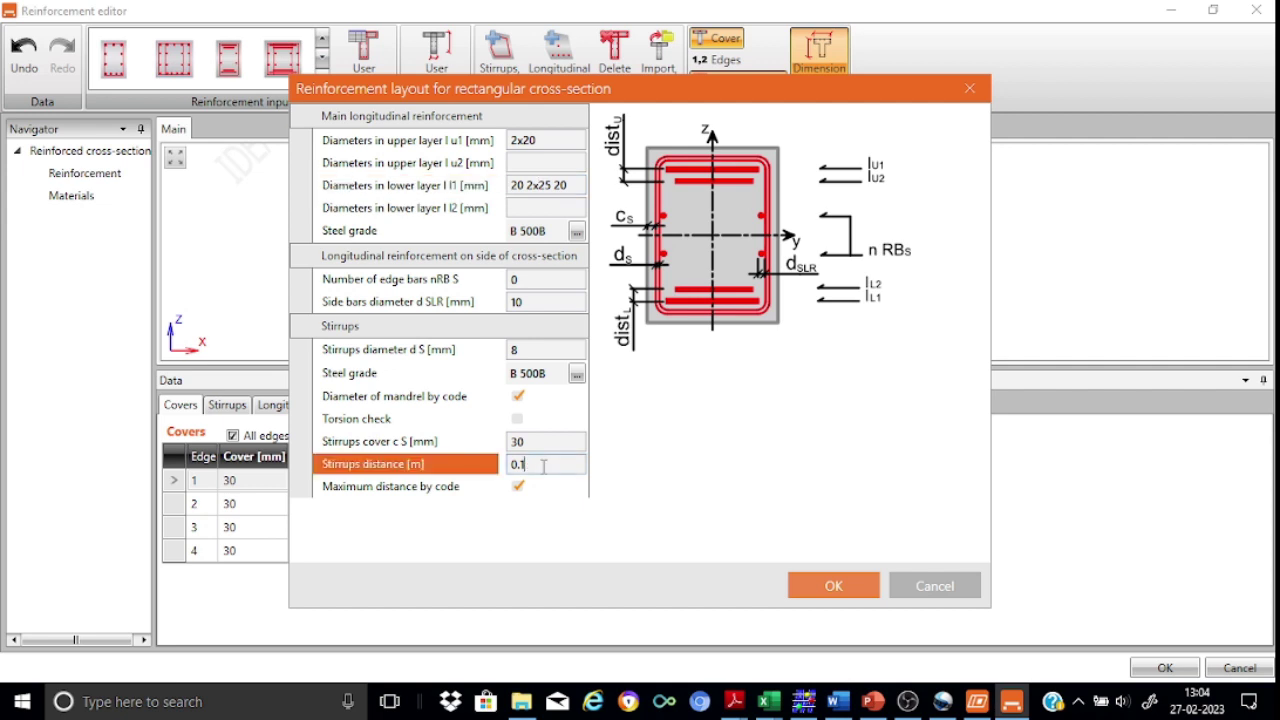
{"action": "type", "text": "2"}
{"action": "left_click", "coordinate": [833, 586]}
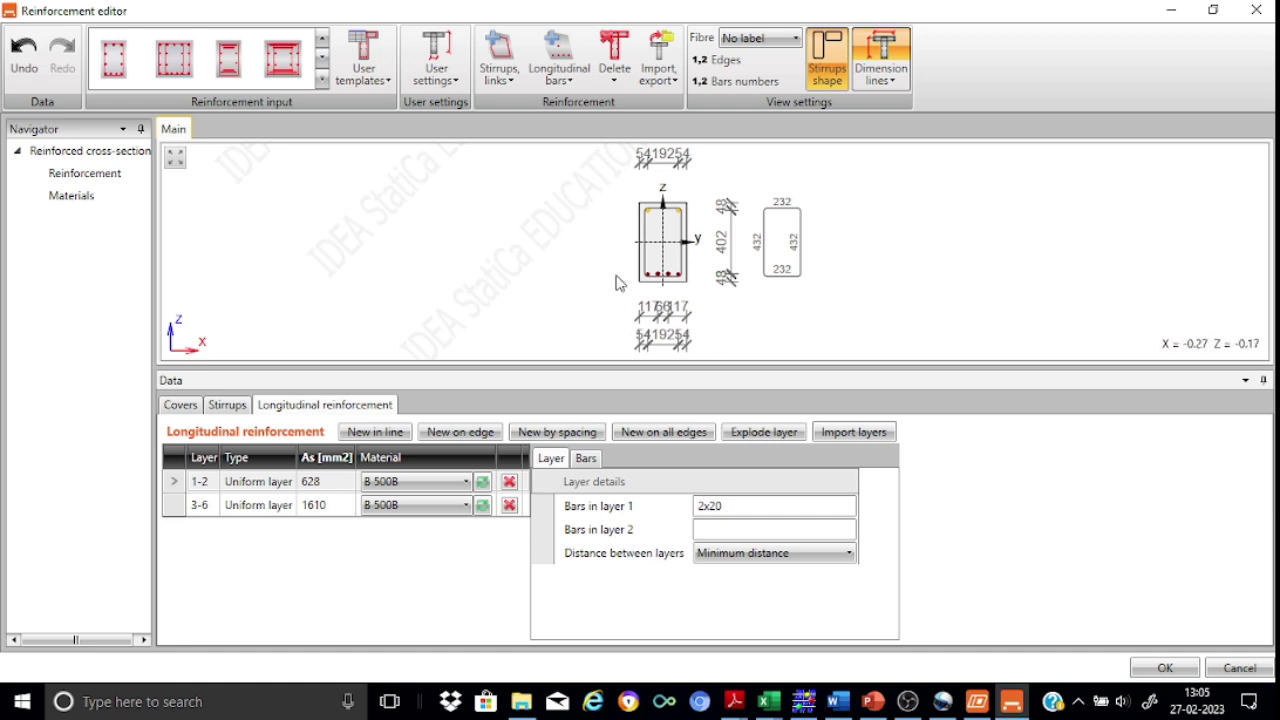
{"action": "left_click", "coordinate": [1163, 670]}
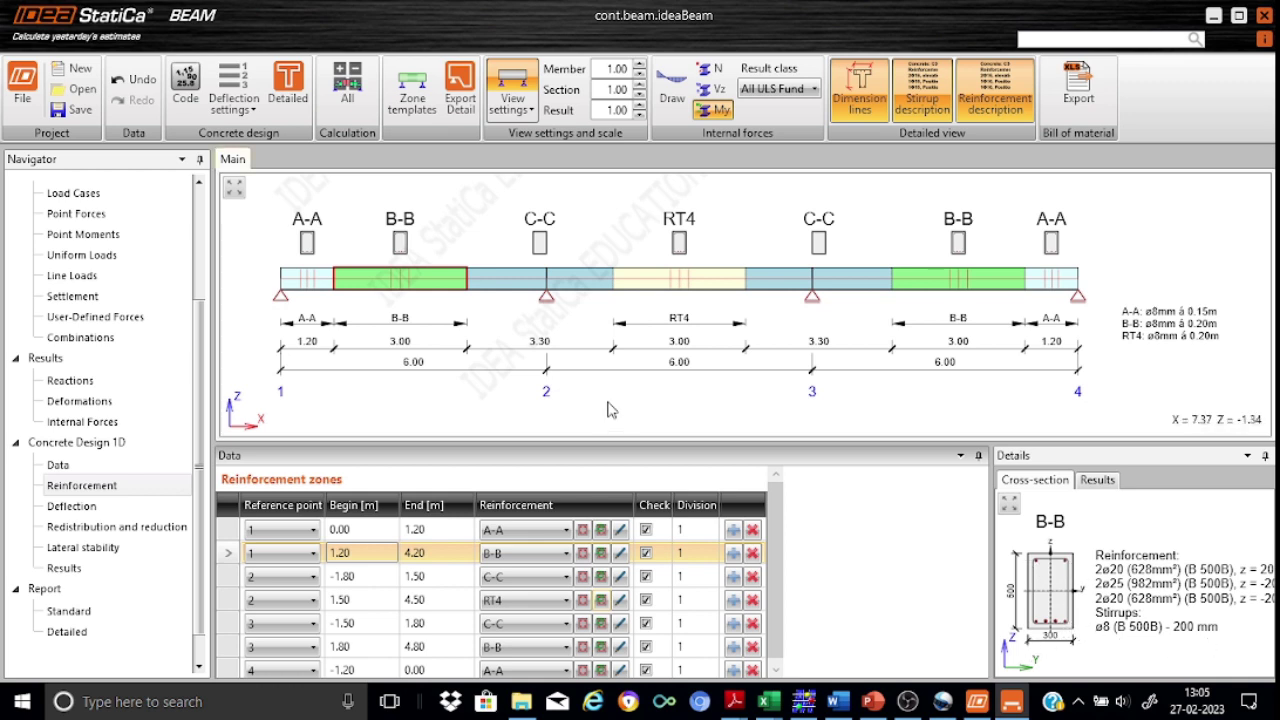
- Start a rectangular reinforcement layout for the C-C support zone and set its upper layer bars to 20 2x25 20
{"action": "double_click", "coordinate": [541, 245]}
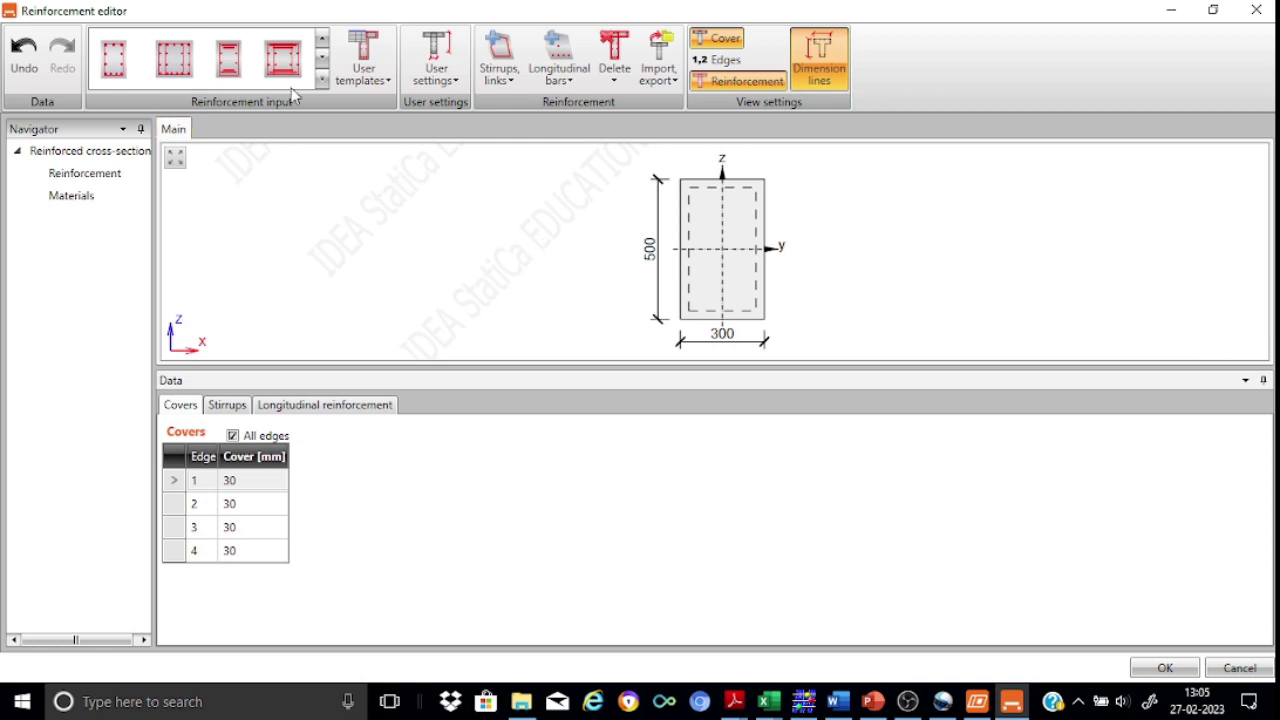
{"action": "left_click", "coordinate": [244, 70]}
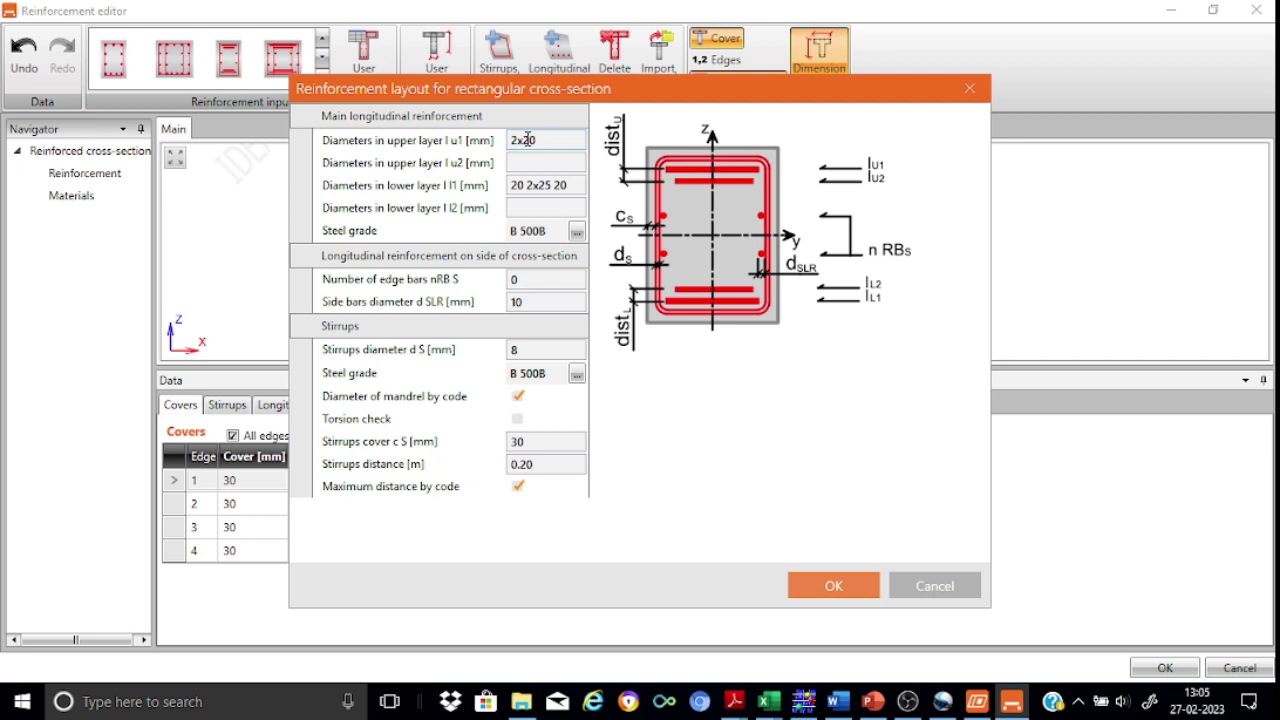
{"action": "left_click", "coordinate": [521, 140]}
{"action": "left_click", "coordinate": [520, 140]}
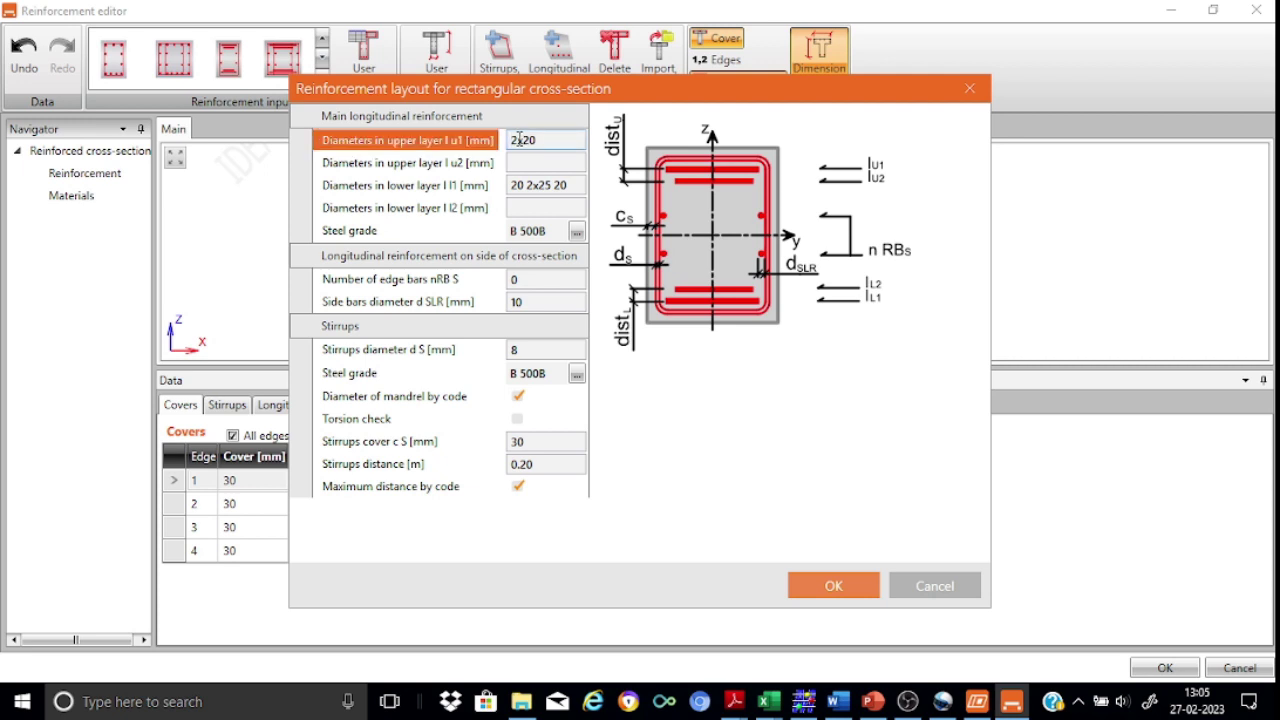
{"action": "type", "text": "2x25"}
{"action": "key", "text": "Delete"}
{"action": "type", "text": "0"}
- Set the C-C zone's lower layer bars to 2x20
{"action": "left_click", "coordinate": [572, 186]}
{"action": "key", "text": "BackSpace"}
{"action": "key", "text": "BackSpace"}
{"action": "key", "text": "BackSpace"}
{"action": "key", "text": "BackSpace"}
{"action": "key", "text": "BackSpace"}
{"action": "key", "text": "BackSpace"}
{"action": "key", "text": "BackSpace"}
{"action": "key", "text": "BackSpace"}
{"action": "key", "text": "BackSpace"}
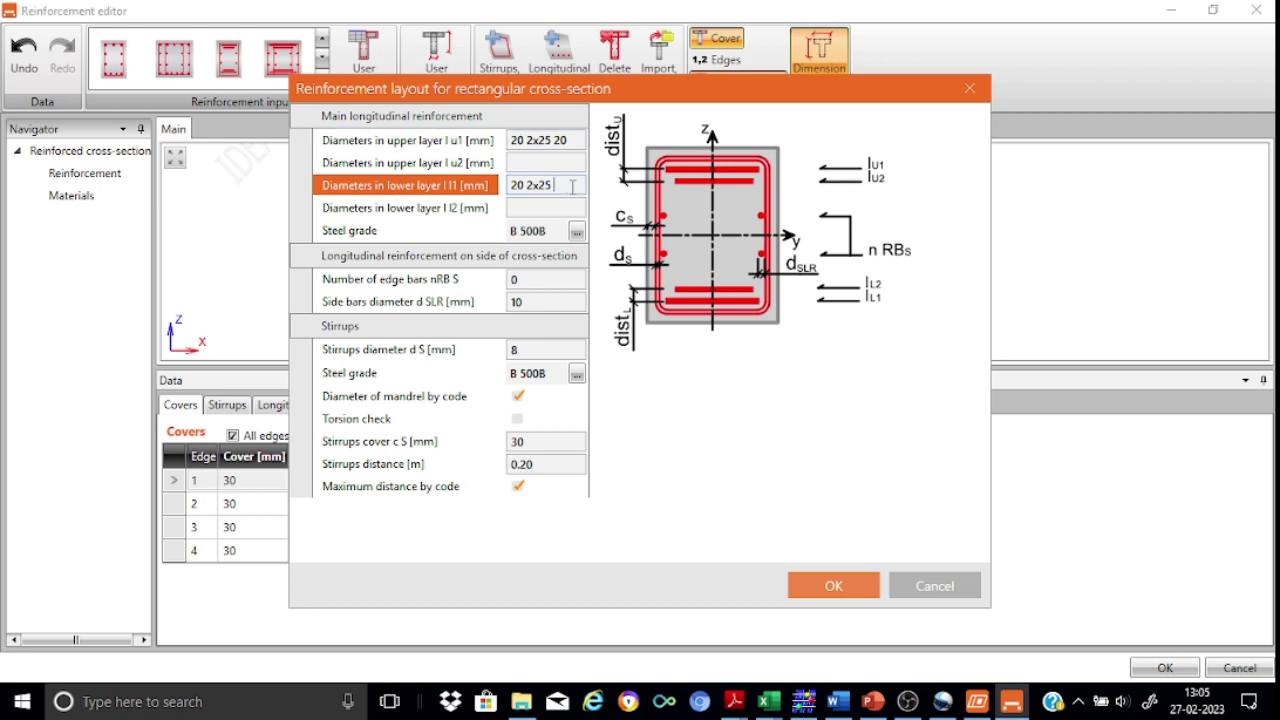
{"action": "type", "text": "2"}
- Set the C-C zone's stirrup distance to 0.10 m and apply its reinforcement
{"action": "left_click", "coordinate": [547, 464]}
{"action": "key", "text": "BackSpace"}
{"action": "key", "text": "BackSpace"}
{"action": "type", "text": "1"}
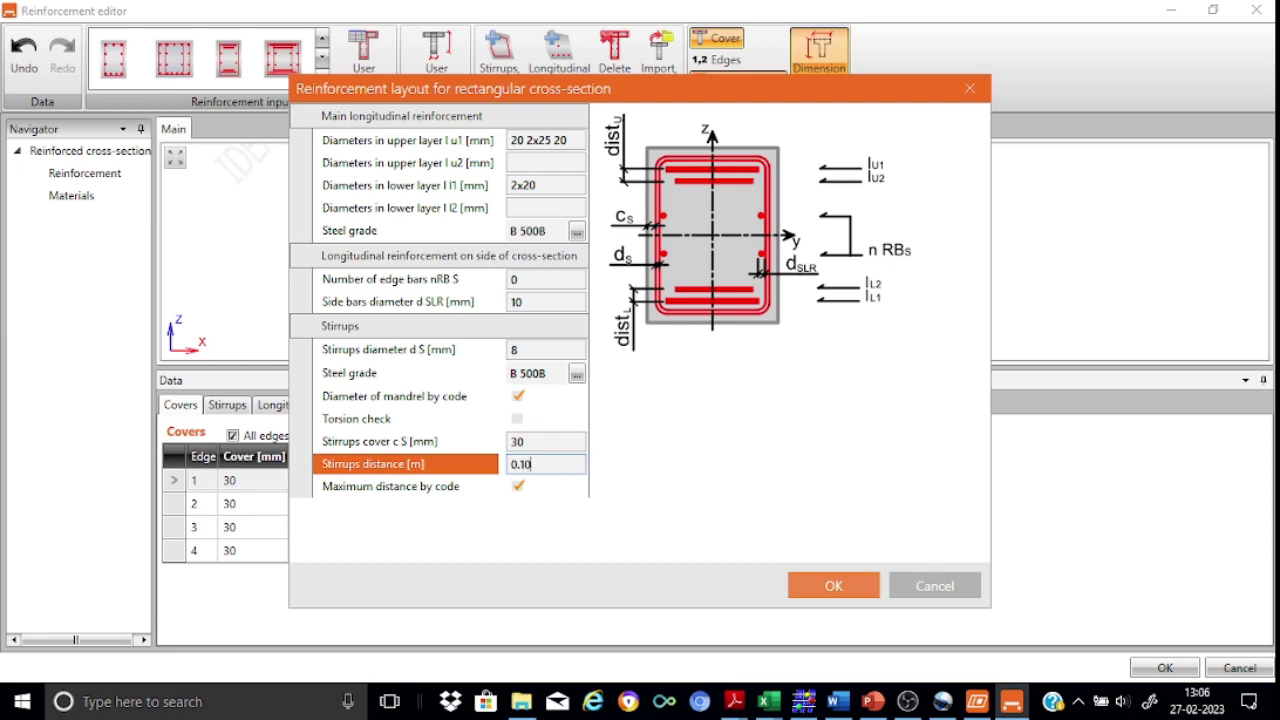
{"action": "left_click", "coordinate": [837, 594]}
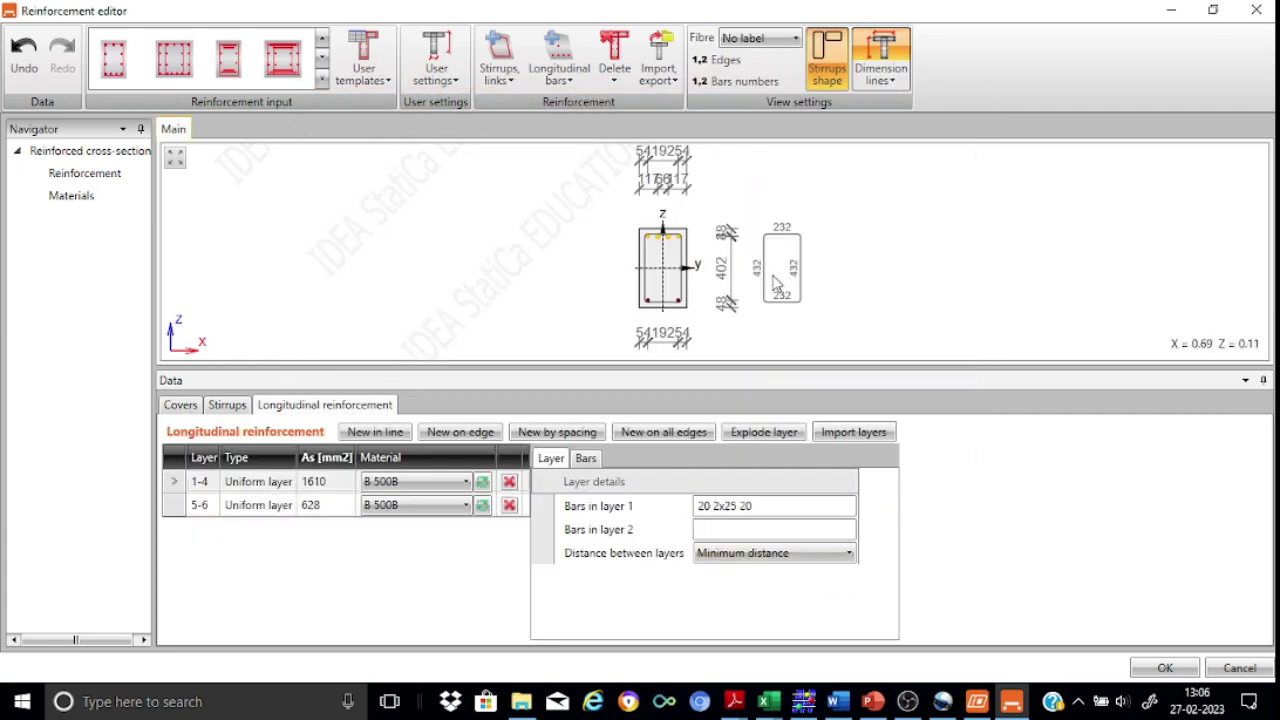
{"action": "left_click", "coordinate": [1160, 668]}
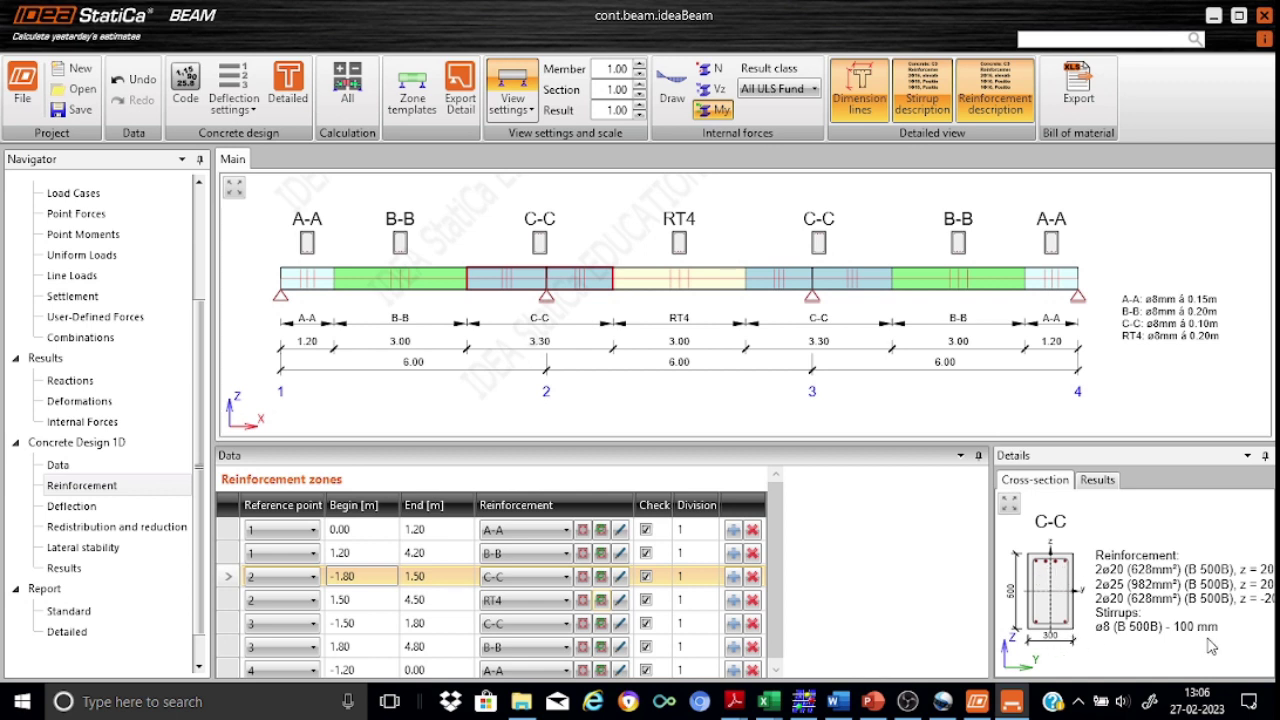
- Redefine the RT4 middle-span zone with the rectangular layout, setting its lower layer bars to 2x20
{"action": "double_click", "coordinate": [678, 242]}
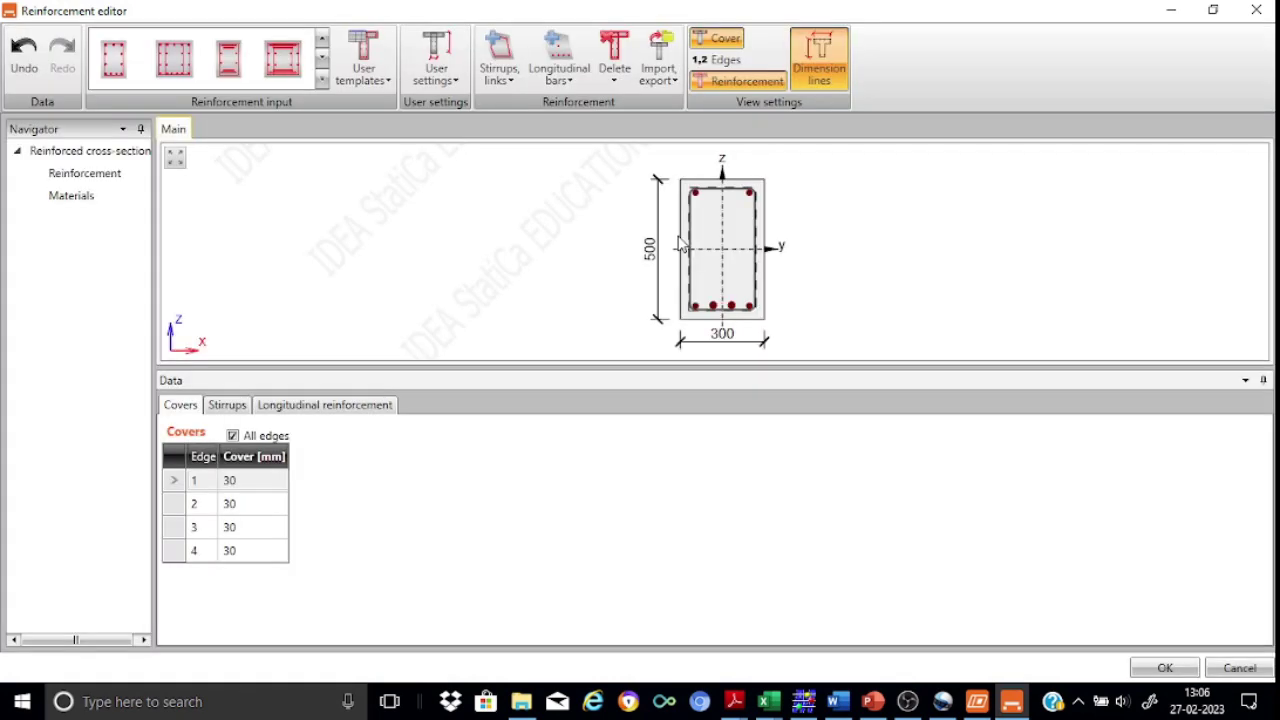
{"action": "left_click", "coordinate": [230, 52]}
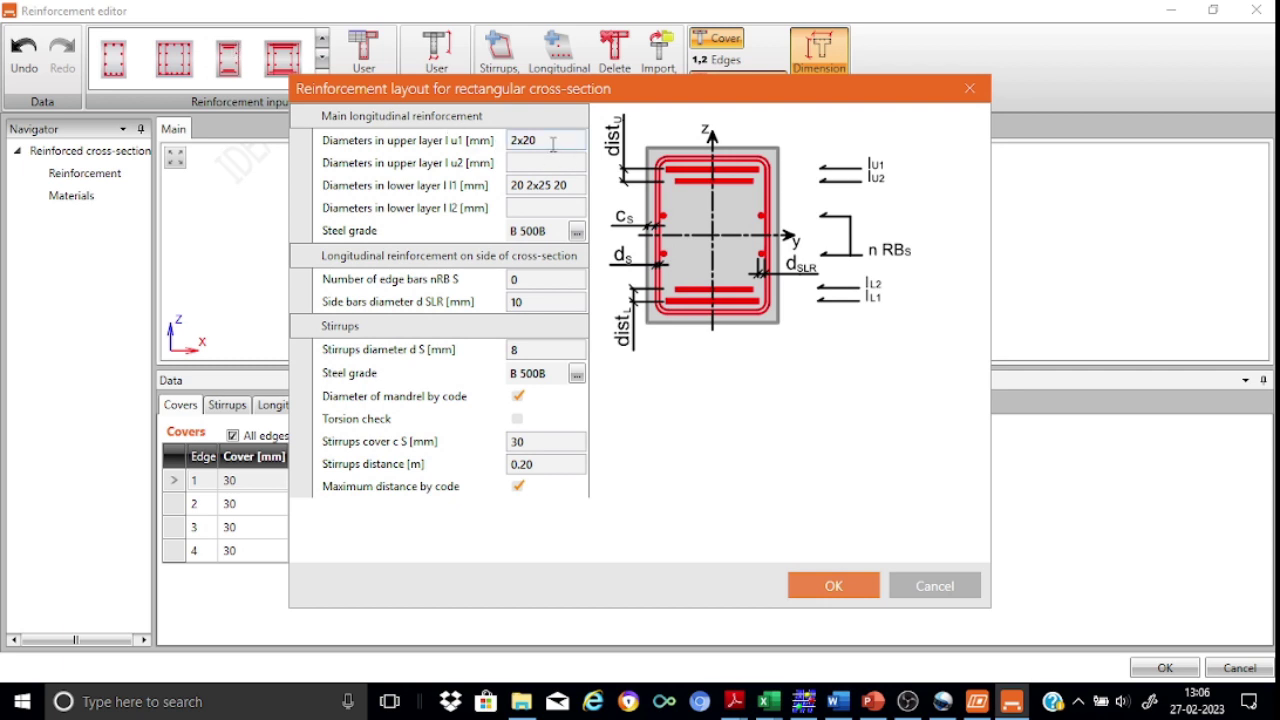
{"action": "left_click", "coordinate": [513, 185]}
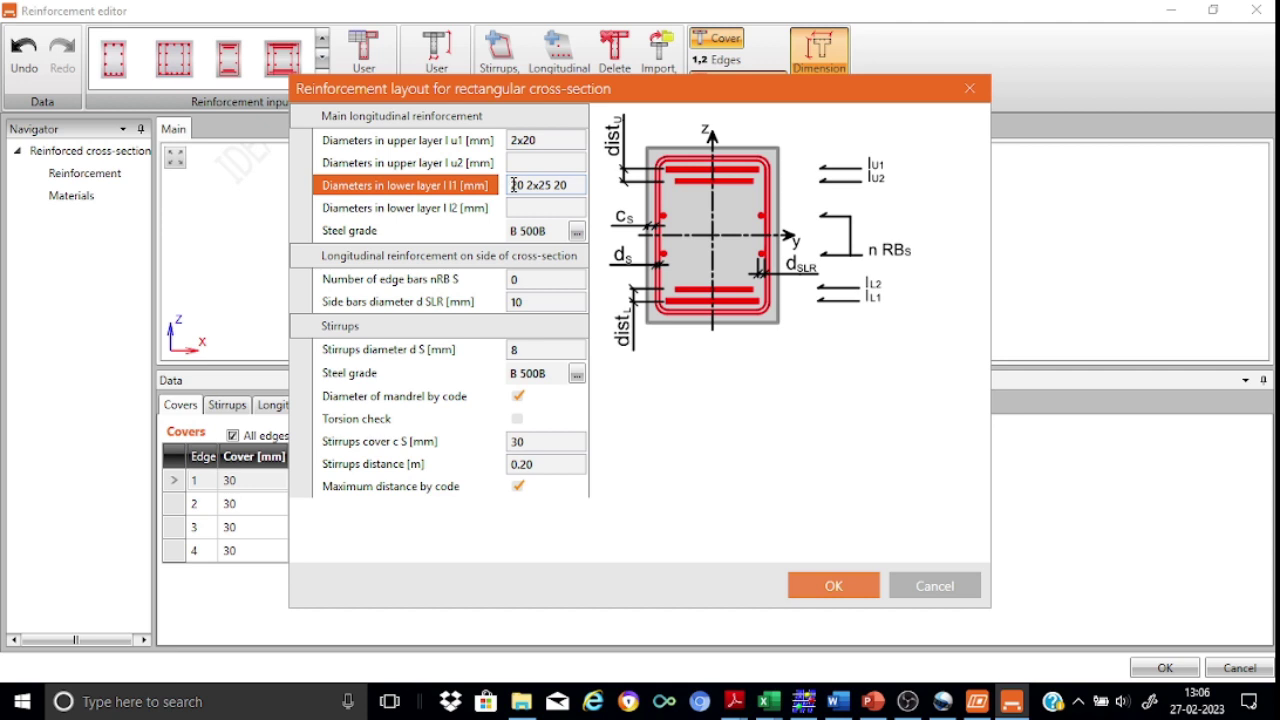
{"action": "key", "text": "ctrl+a"}
{"action": "key", "text": "Delete"}
{"action": "type", "text": "2"}
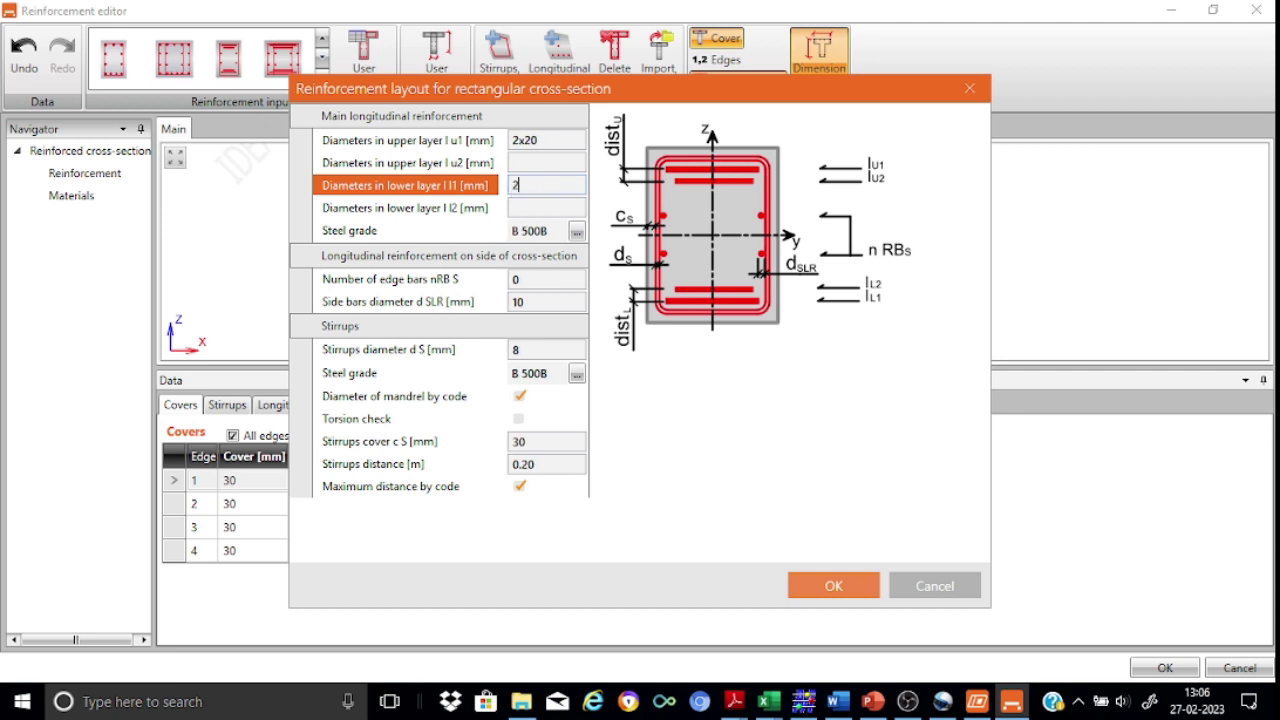
{"action": "type", "text": "x20"}
{"action": "left_click", "coordinate": [849, 586]}
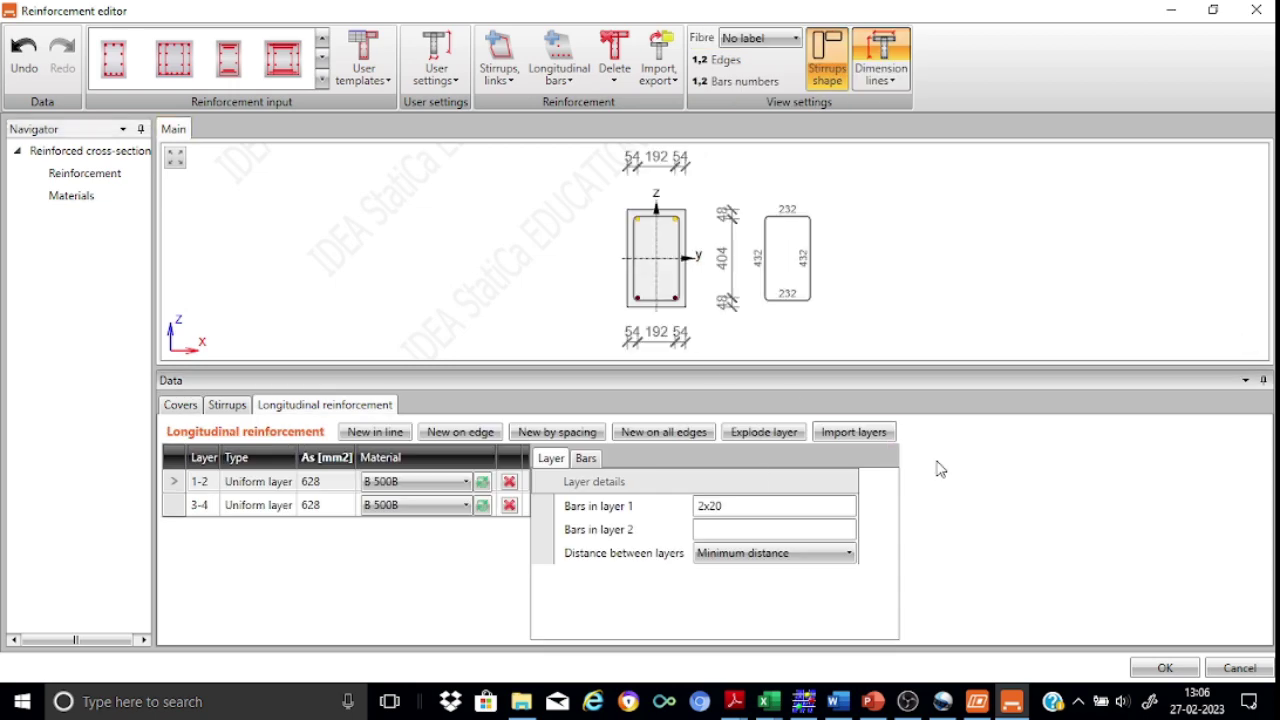
{"action": "left_click", "coordinate": [1143, 676]}
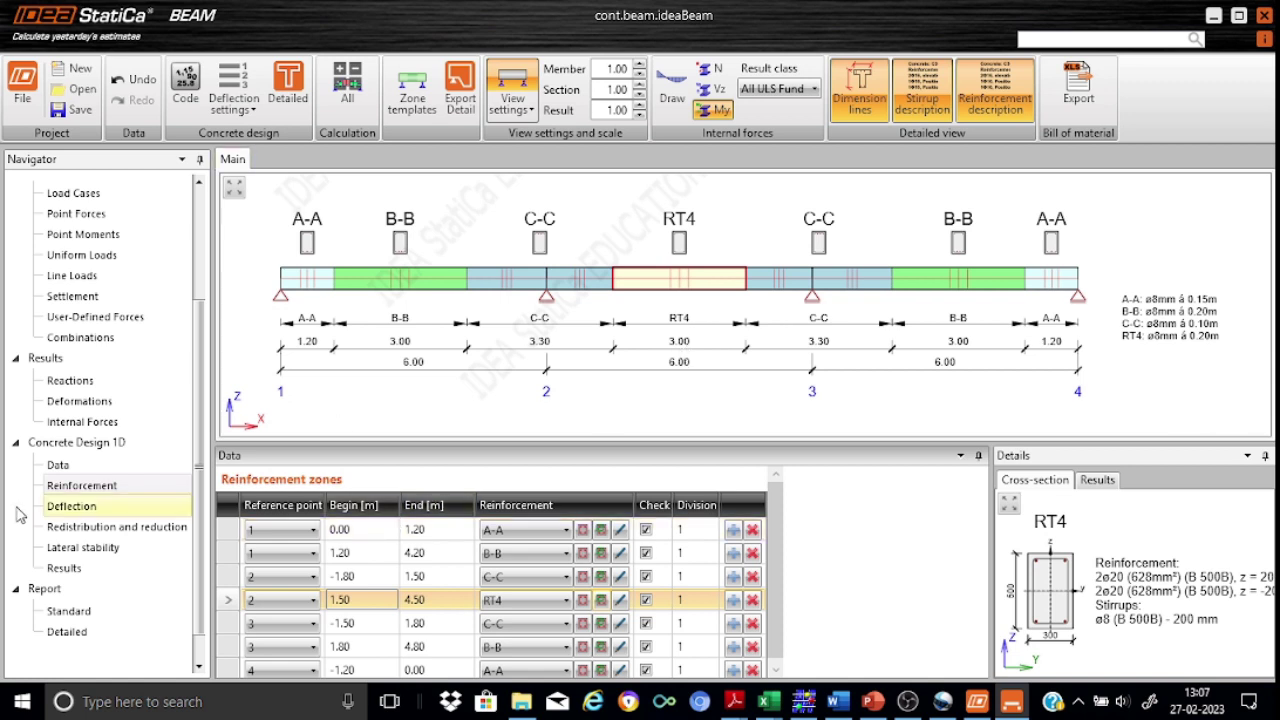
- Review the concrete design's deflection span definition, redistribution and reduction options, and lateral stability settings
{"action": "left_click", "coordinate": [66, 510]}
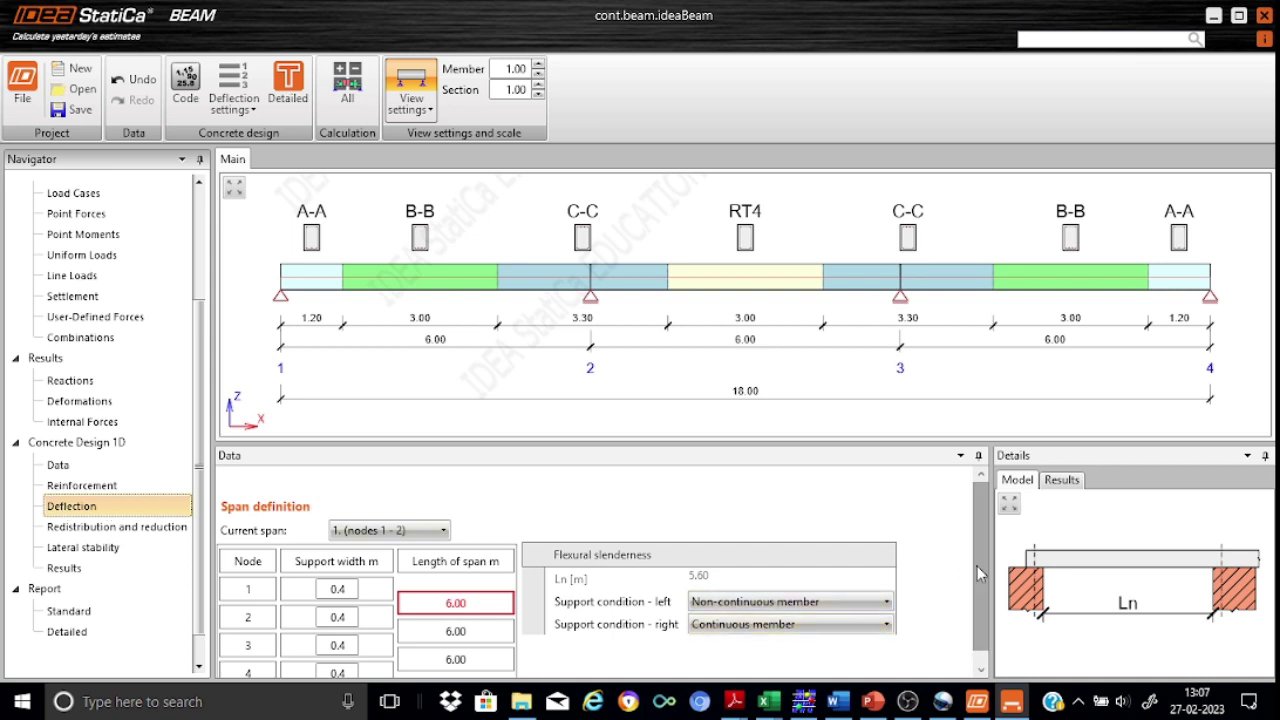
{"action": "left_click_drag", "start_coordinate": [977, 566], "coordinate": [980, 635]}
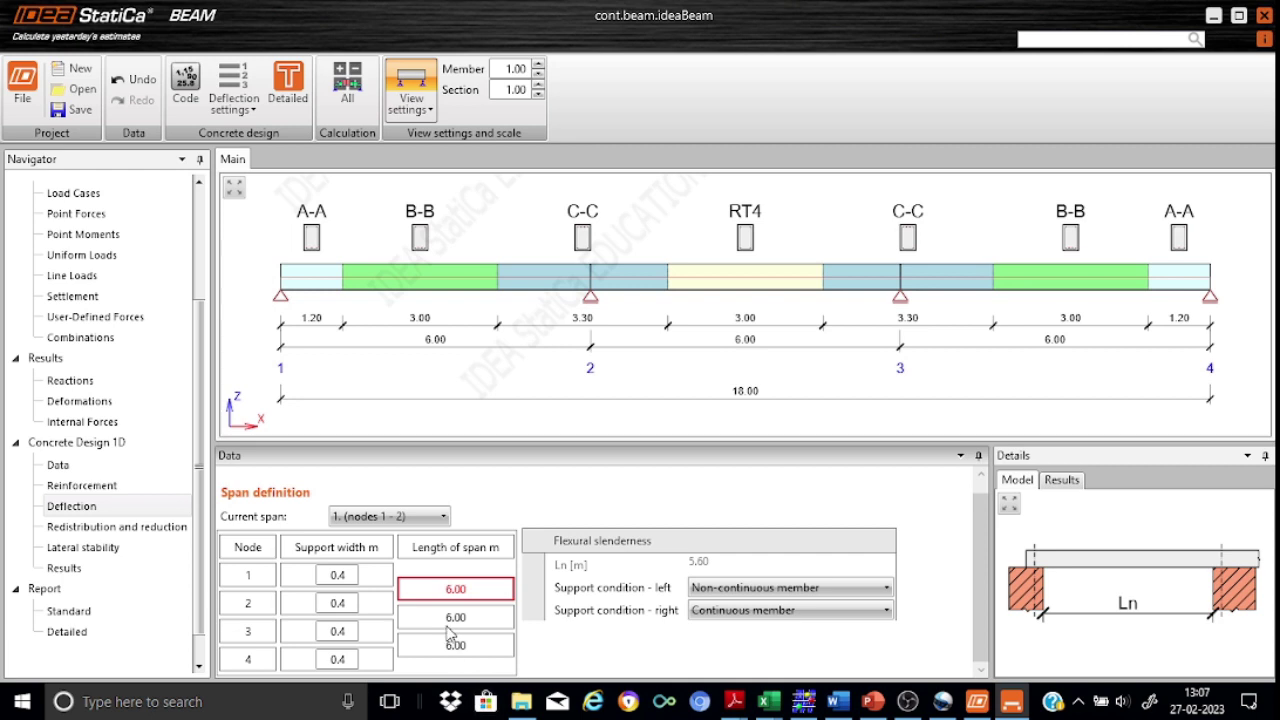
{"action": "left_click", "coordinate": [143, 530]}
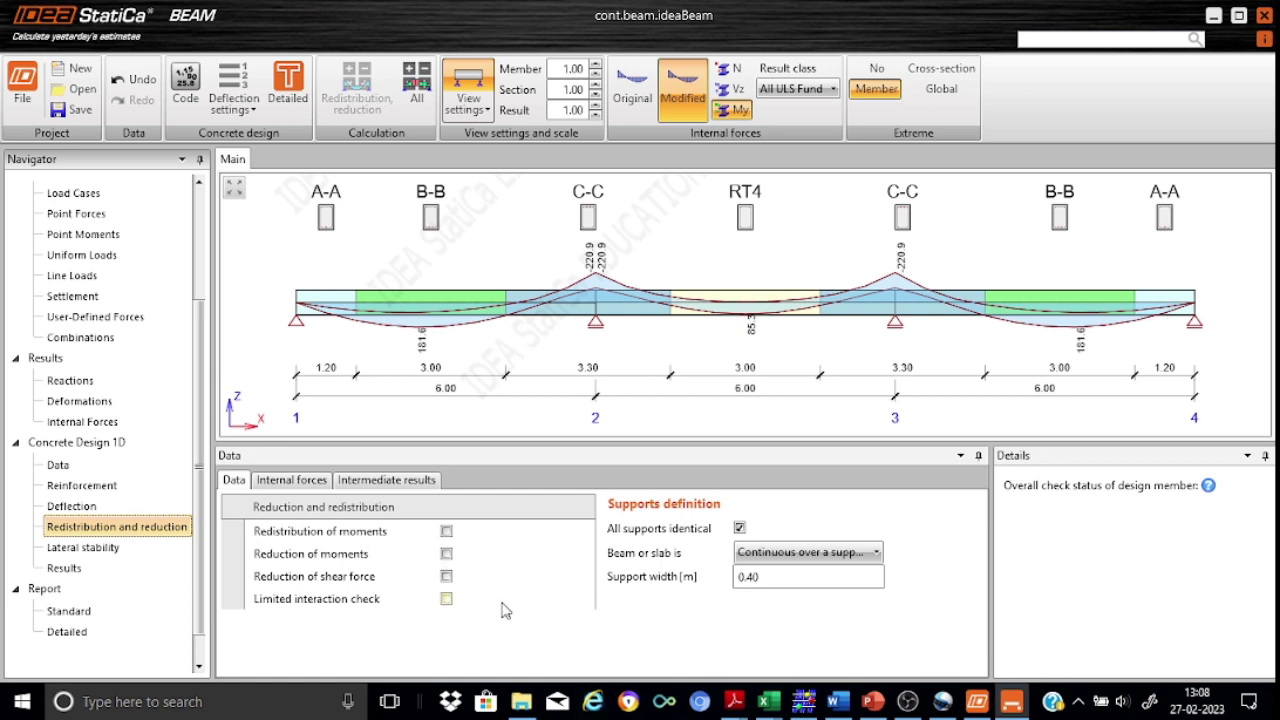
{"action": "left_click", "coordinate": [108, 556]}
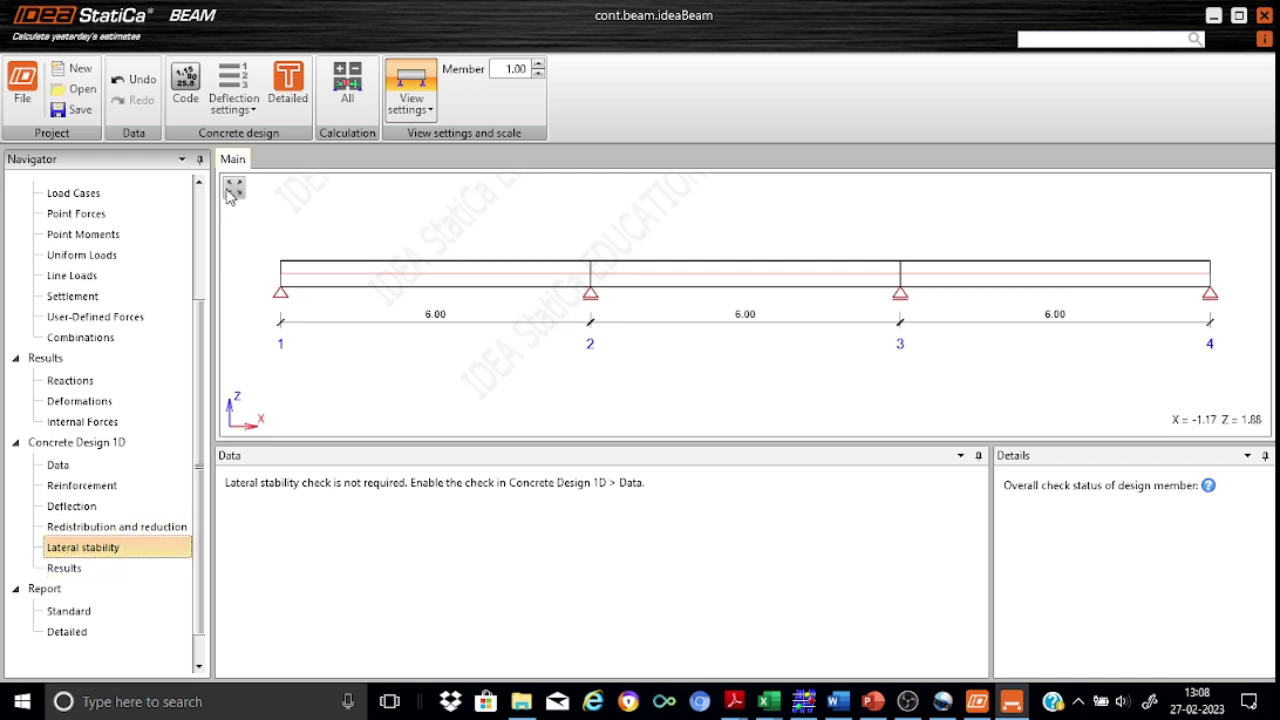
- In the code and calculation settings, set the Chapter 6 compression strut angle 6.2.3(1) θ to 23° and accept
{"action": "left_click", "coordinate": [187, 85]}
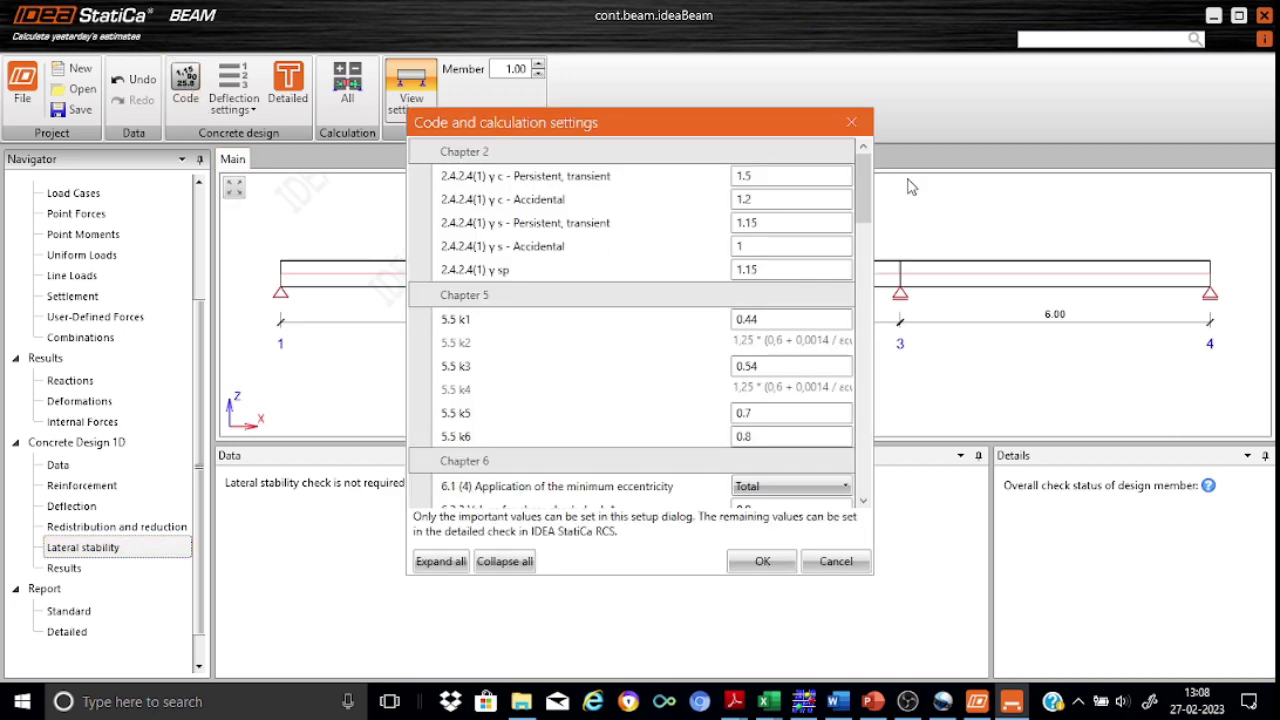
{"action": "left_click_drag", "start_coordinate": [864, 190], "coordinate": [873, 238]}
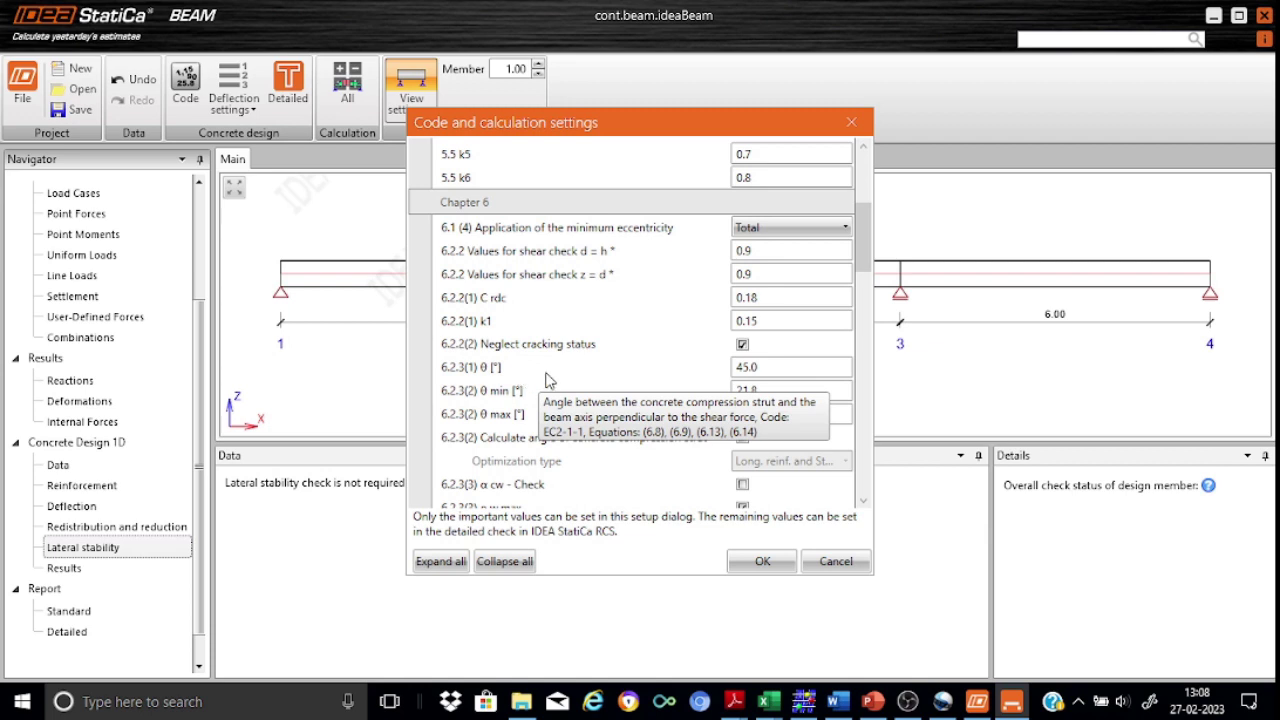
{"action": "left_click", "coordinate": [777, 367]}
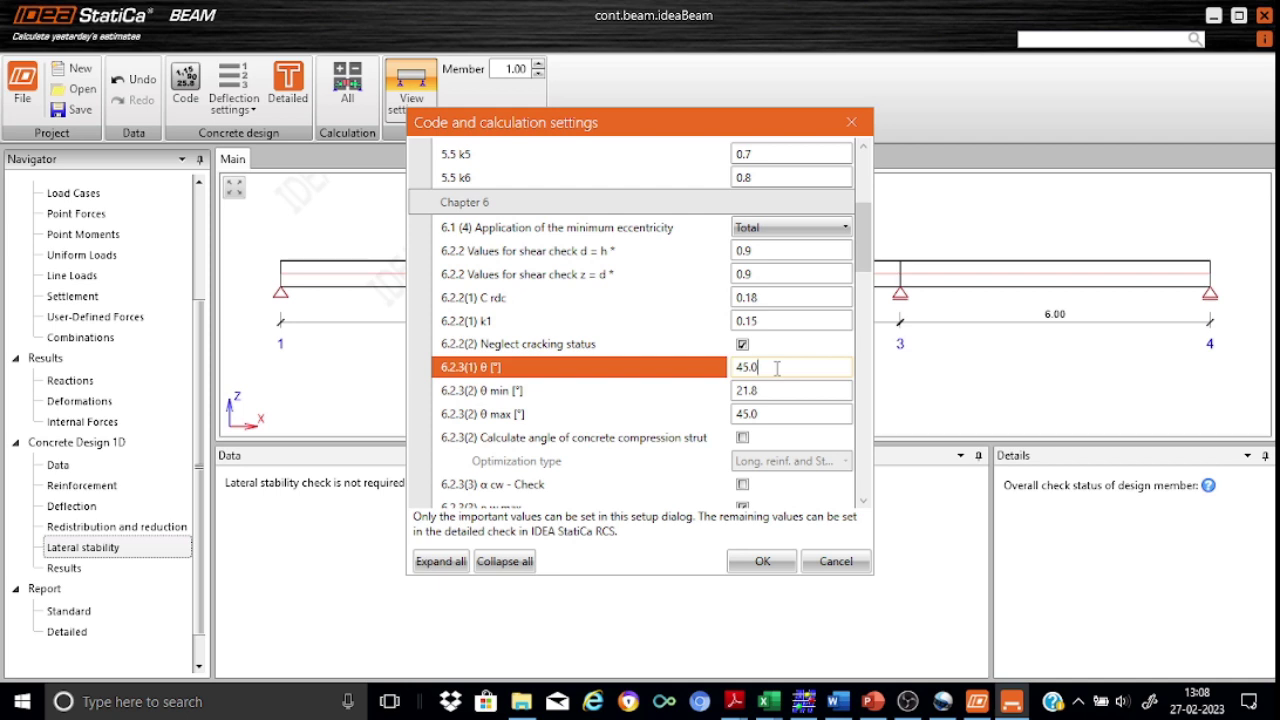
{"action": "key", "text": "BackSpace"}
{"action": "key", "text": "BackSpace"}
{"action": "key", "text": "BackSpace"}
{"action": "type", "text": "23"}
{"action": "mouse_move", "coordinate": [560, 460]}
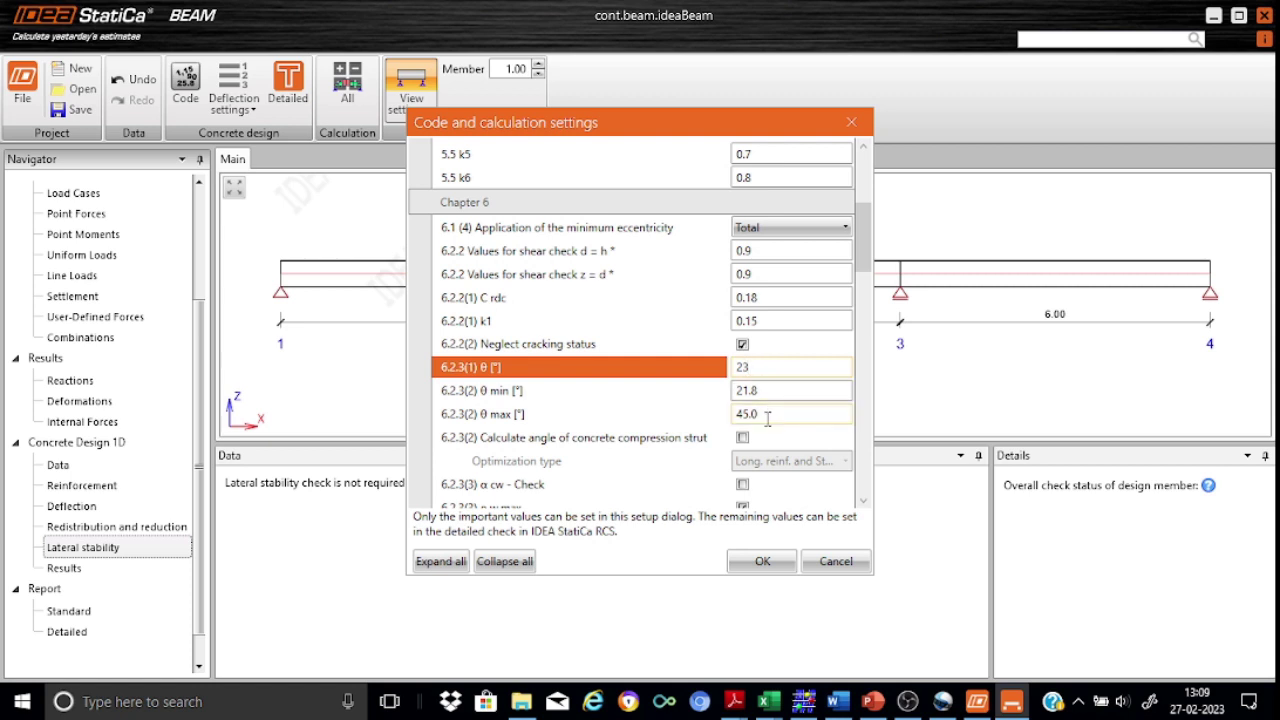
{"action": "left_click", "coordinate": [767, 564]}
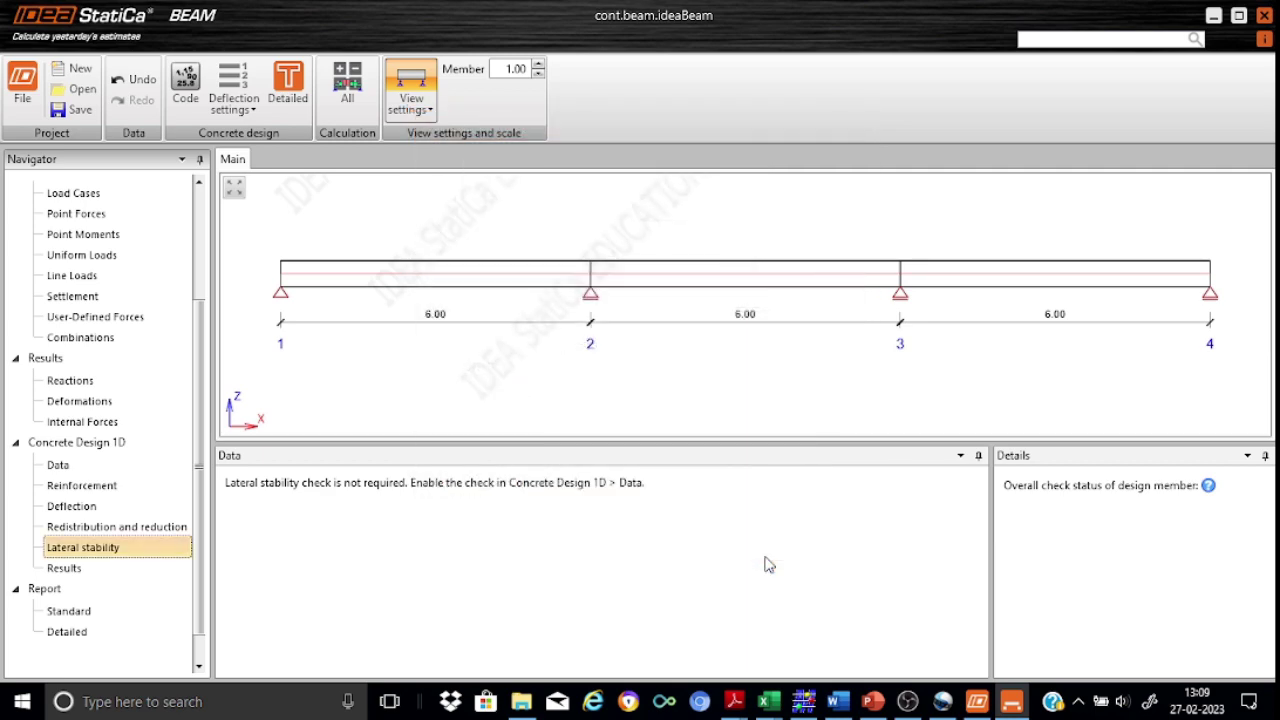
- Open the concrete design results and examine the detailed section checks and nonconformities for the first A-A zone (0.00–1.20 m)
{"action": "left_click", "coordinate": [78, 575]}
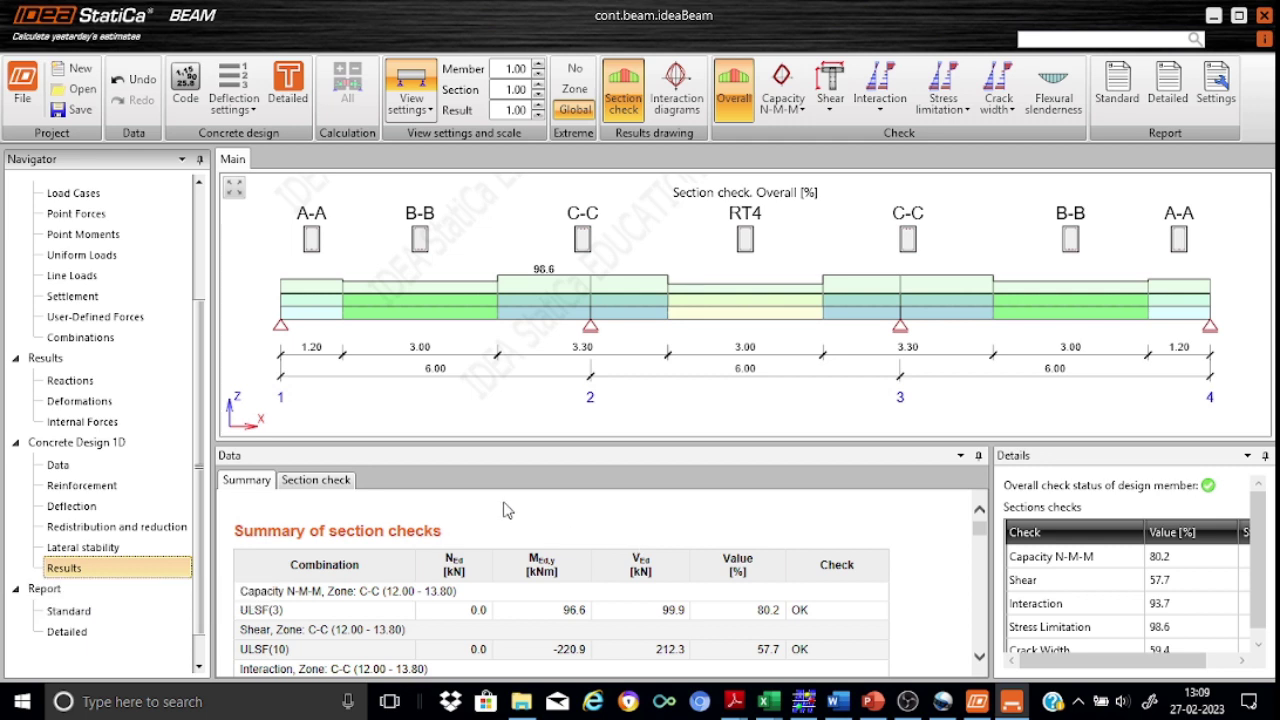
{"action": "left_click", "coordinate": [317, 482]}
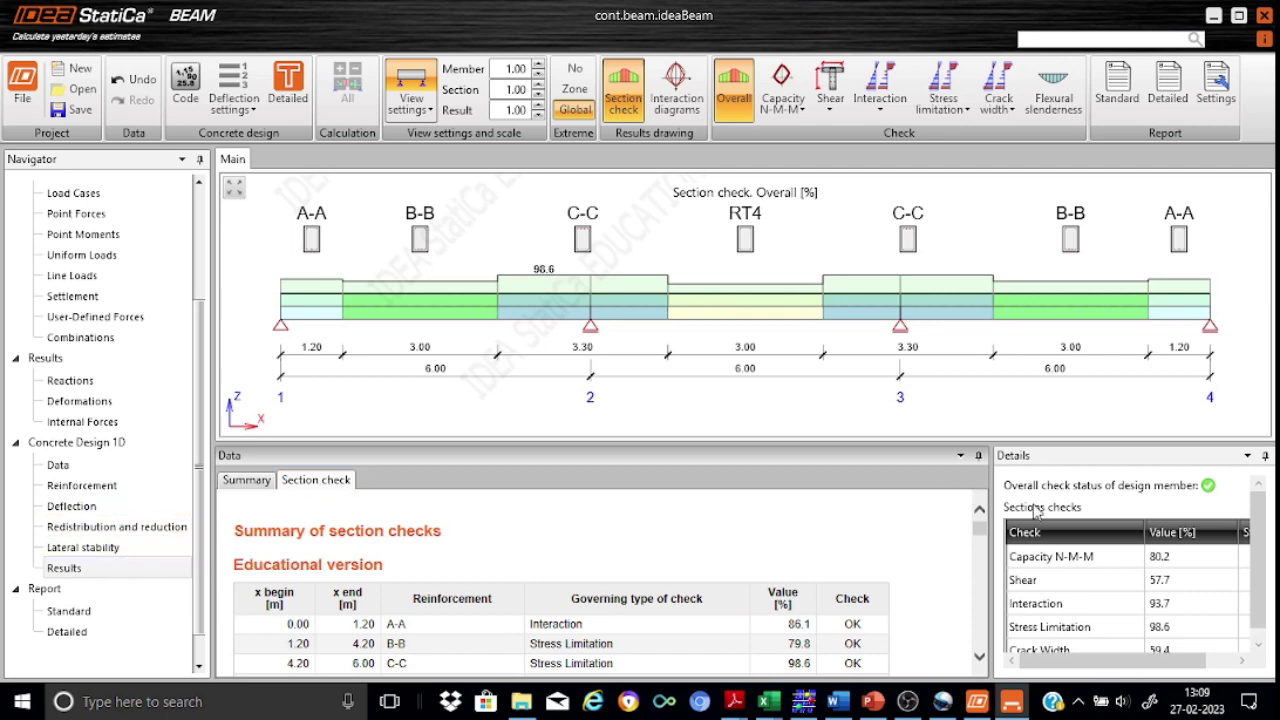
{"action": "left_click_drag", "start_coordinate": [985, 533], "coordinate": [985, 538]}
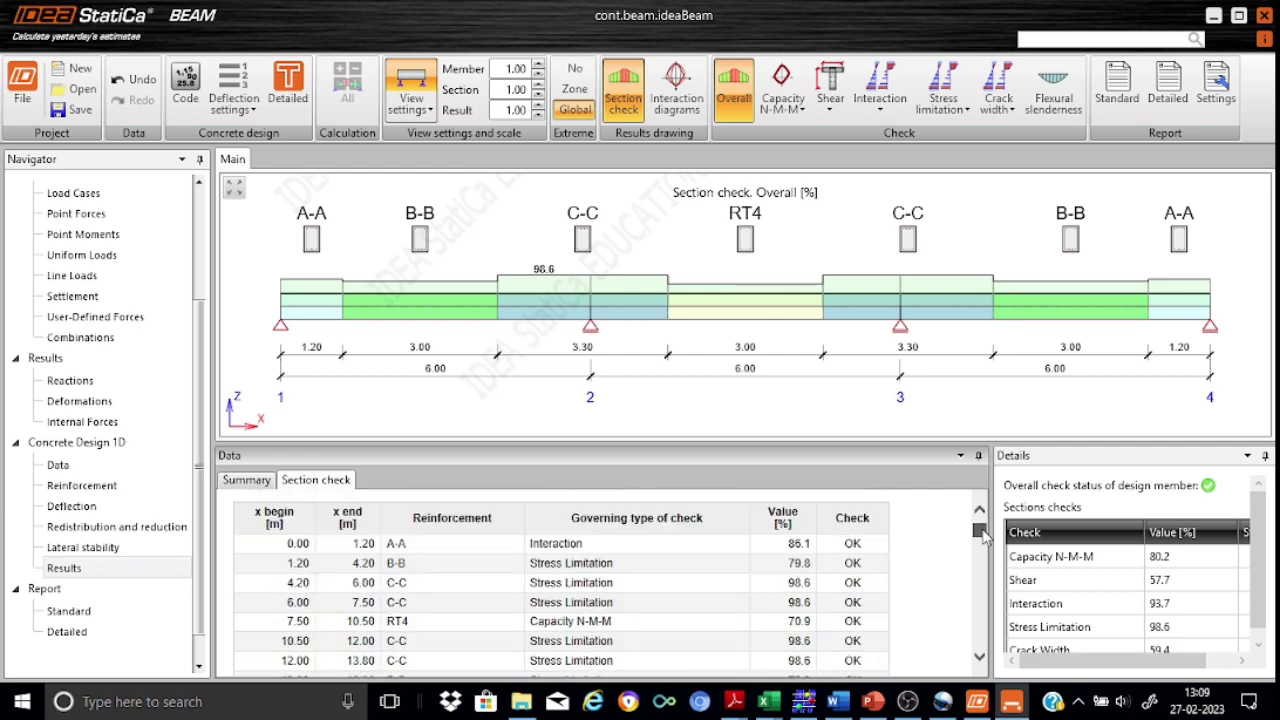
{"action": "left_click", "coordinate": [980, 658]}
{"action": "left_click_drag", "start_coordinate": [980, 658], "coordinate": [981, 662]}
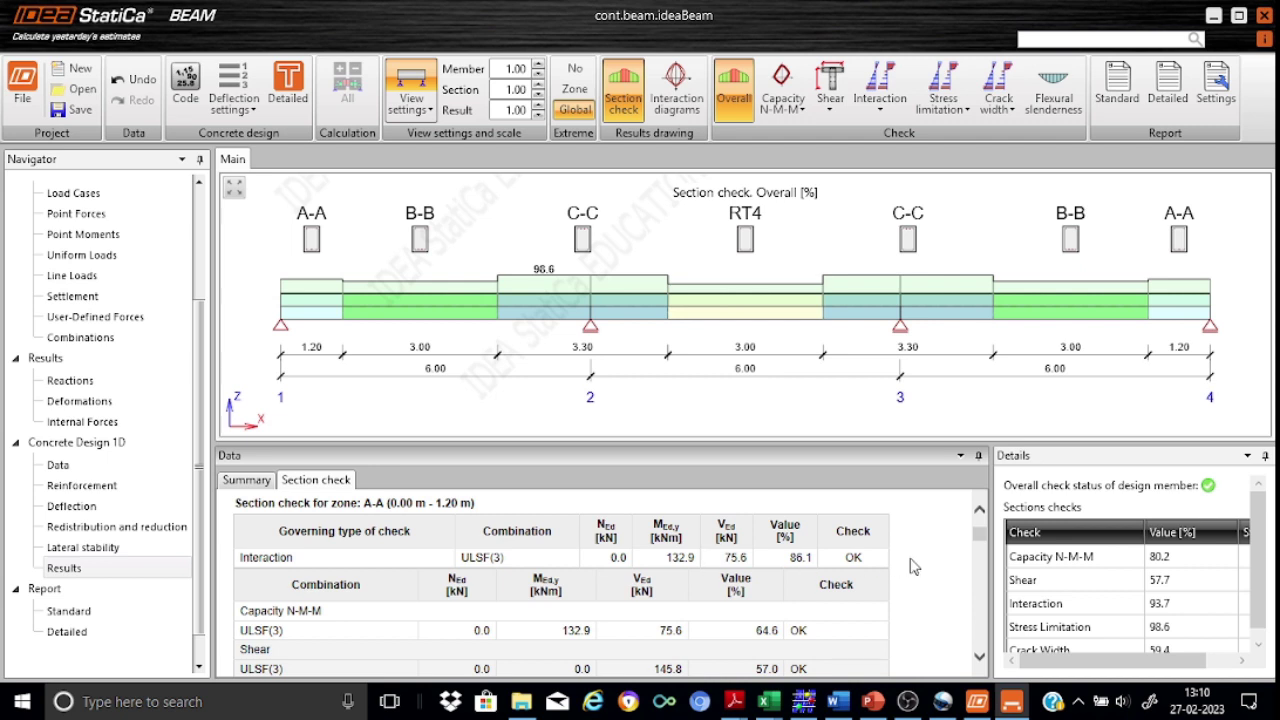
{"action": "left_click_drag", "start_coordinate": [980, 664], "coordinate": [980, 666]}
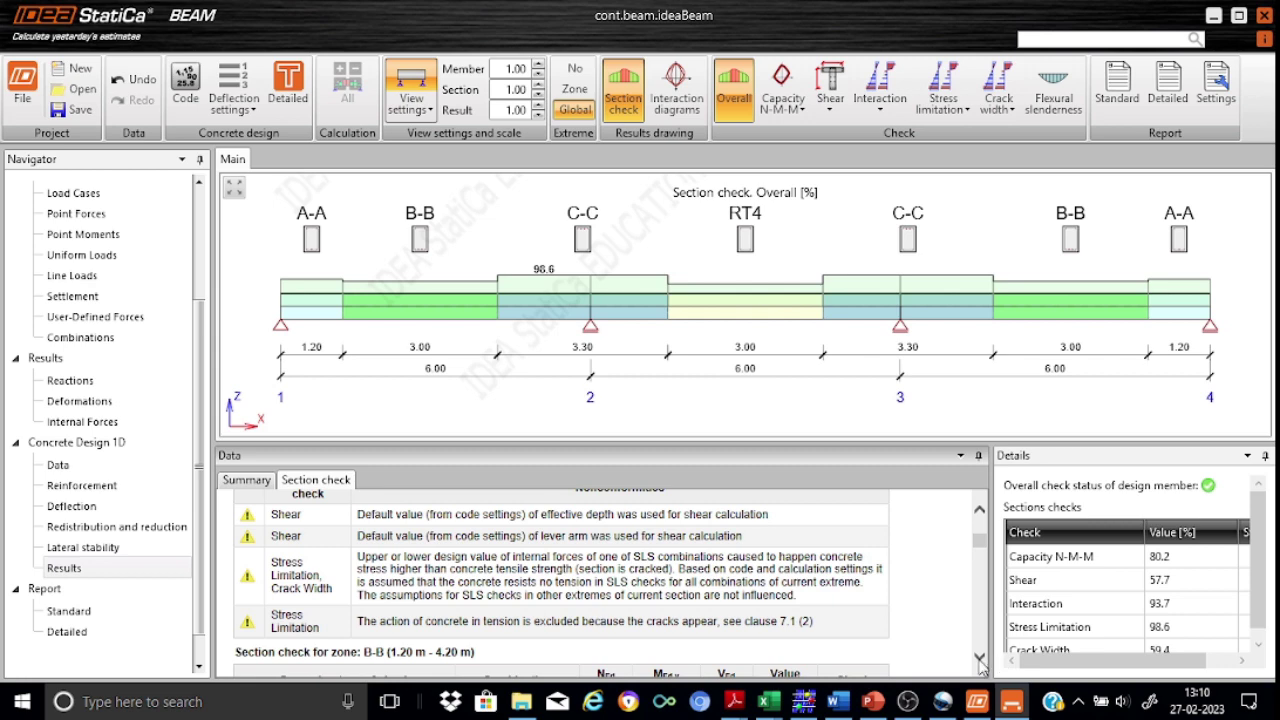
{"action": "left_click_drag", "start_coordinate": [980, 668], "coordinate": [980, 668]}
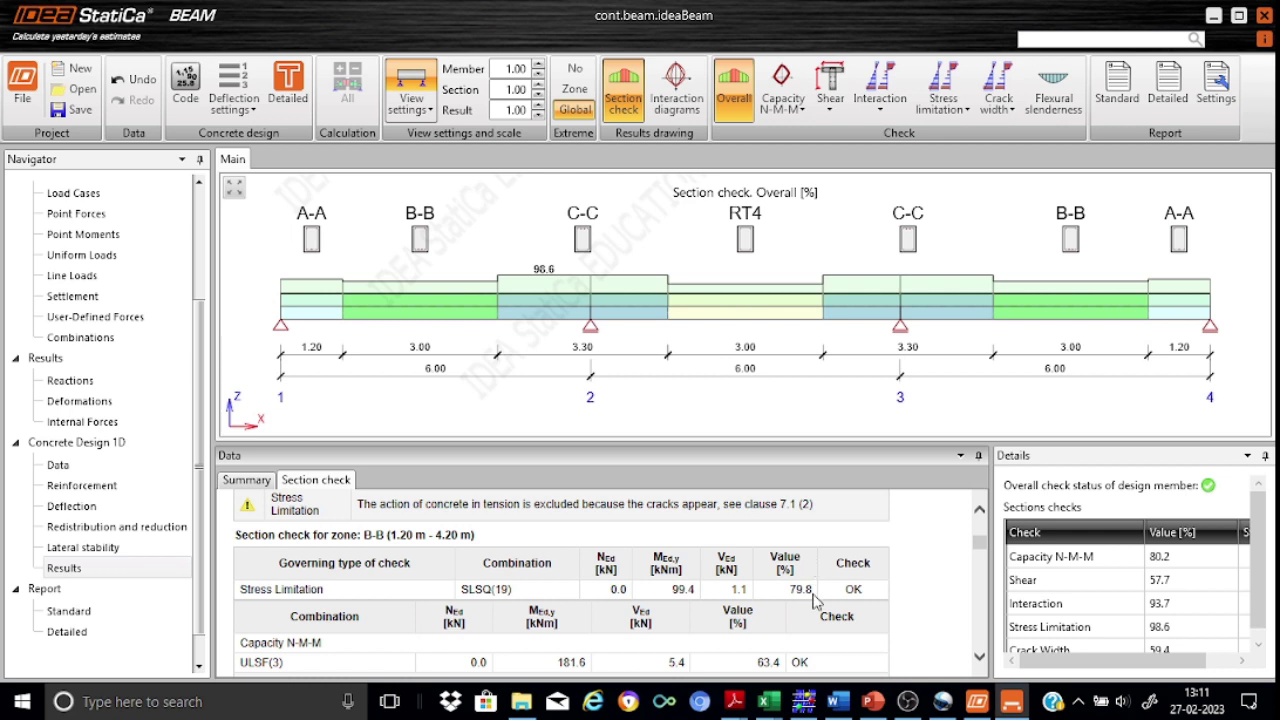
- Examine the capacity, shear, interaction and stress limitation checks for the first B-B zone (1.20–4.20 m)
{"action": "left_click", "coordinate": [981, 660]}
{"action": "left_click", "coordinate": [981, 660]}
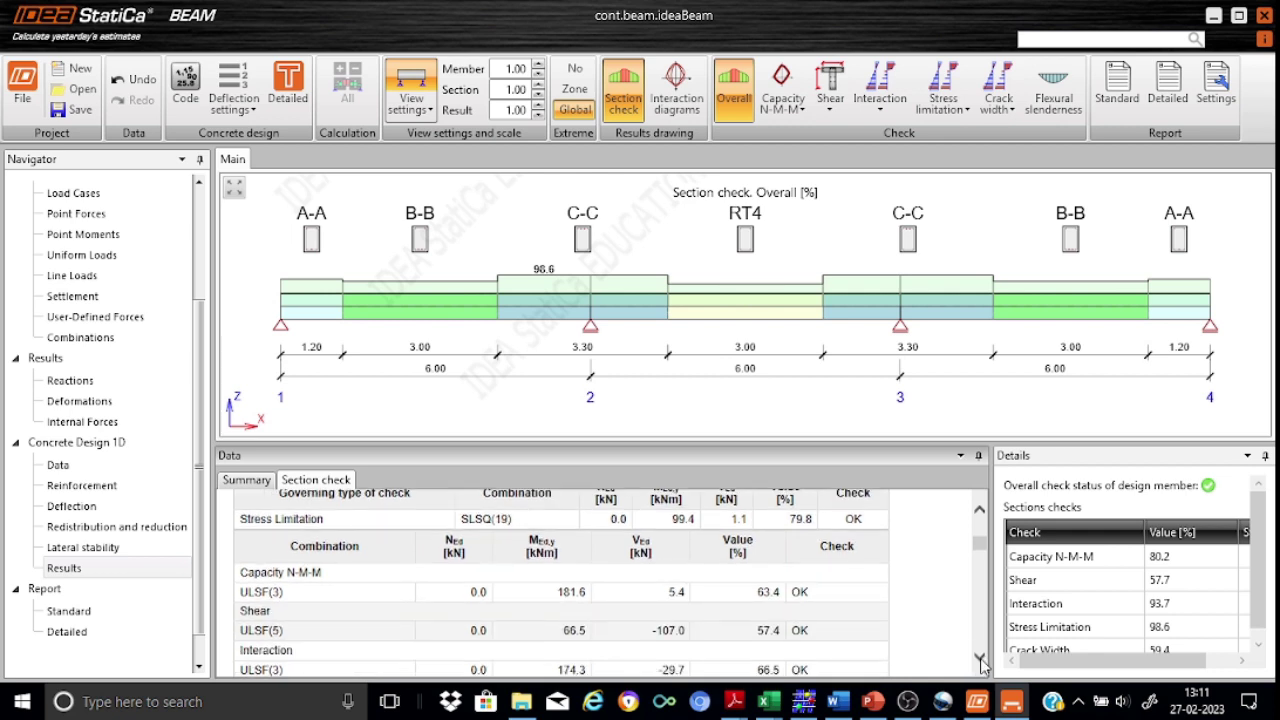
{"action": "left_click", "coordinate": [981, 660]}
{"action": "left_click", "coordinate": [981, 660]}
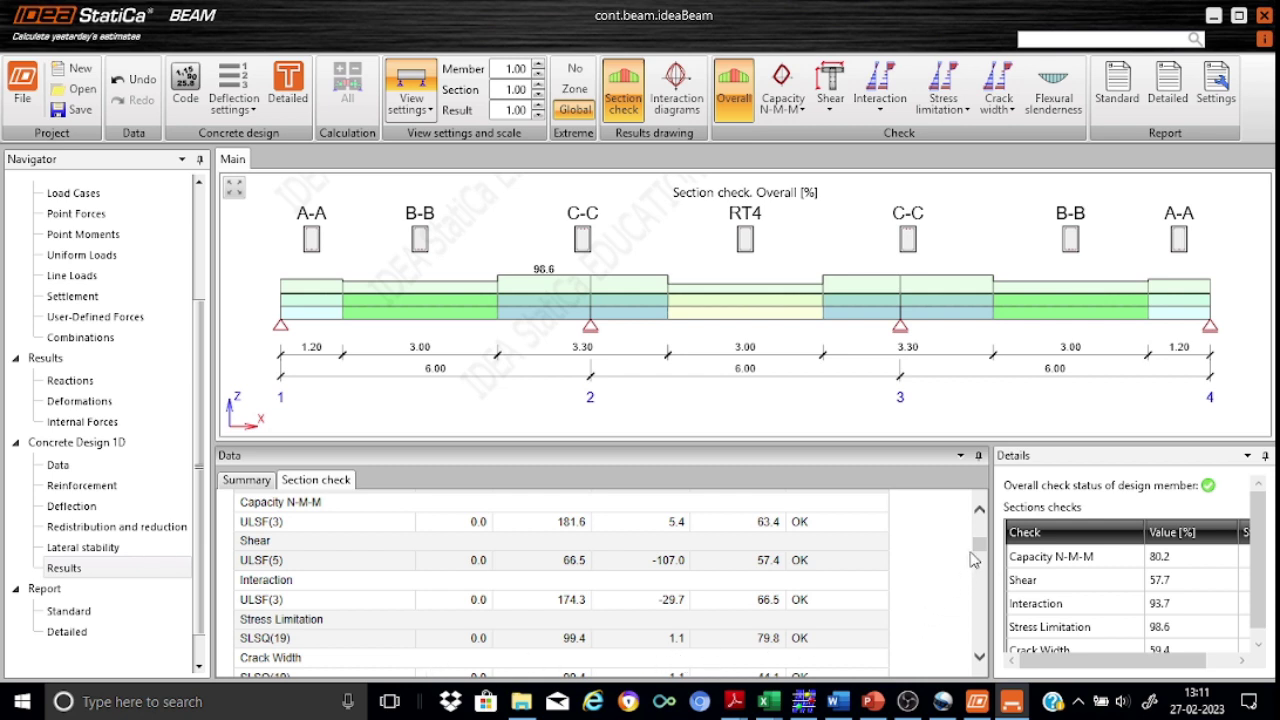
{"action": "left_click", "coordinate": [980, 510]}
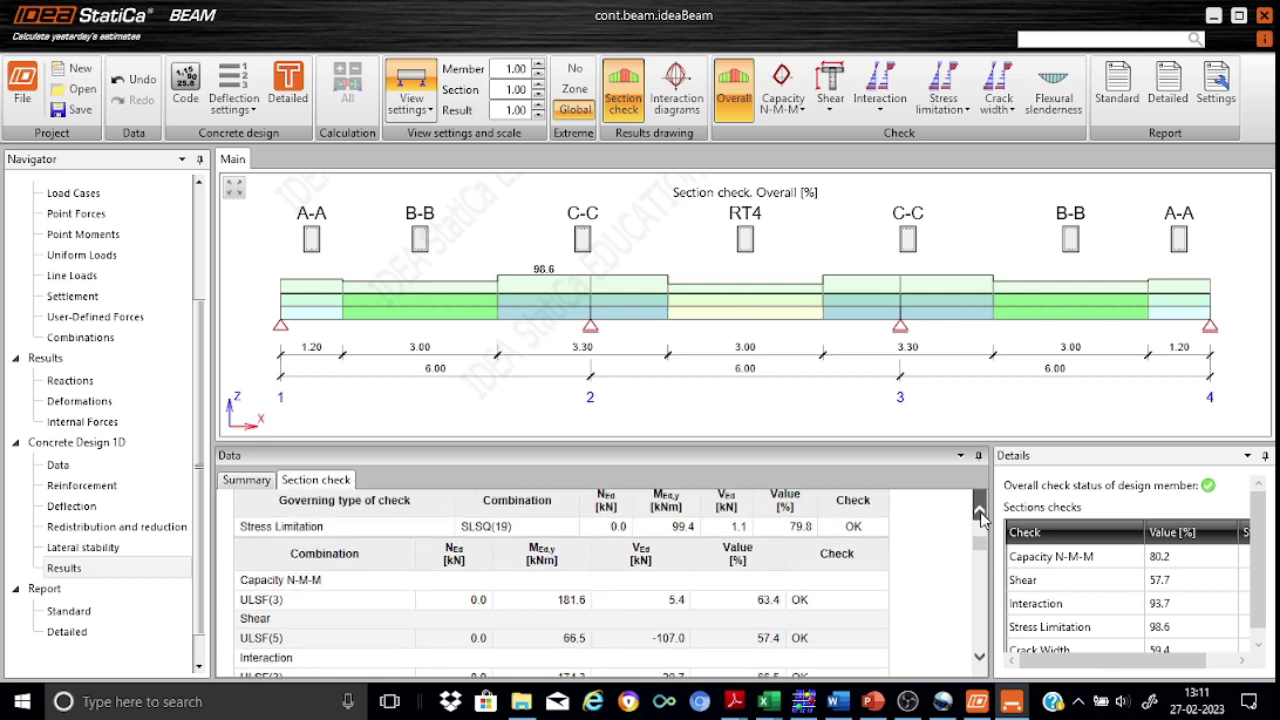
{"action": "left_click", "coordinate": [980, 512]}
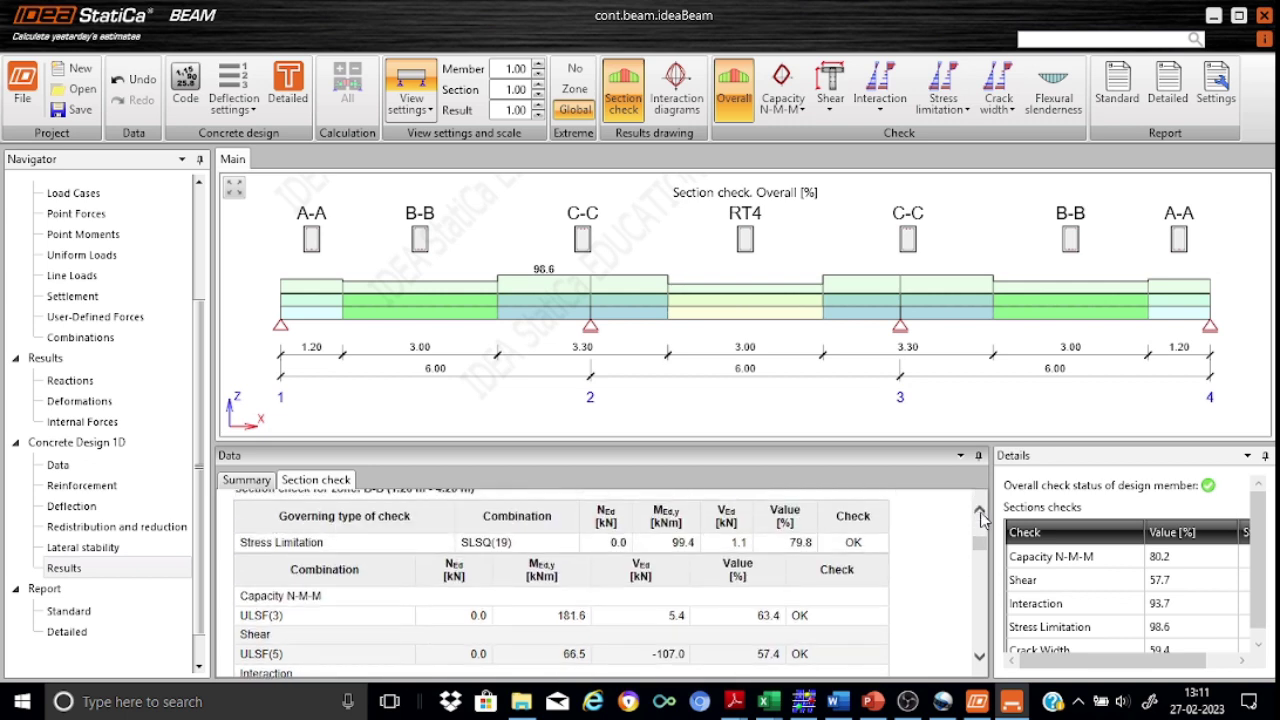
- Examine the section checks of the two C-C zones around support 2 (4.20–6.00 m and 6.00–7.50 m)
{"action": "left_click", "coordinate": [980, 660]}
{"action": "left_click_drag", "start_coordinate": [980, 660], "coordinate": [980, 660]}
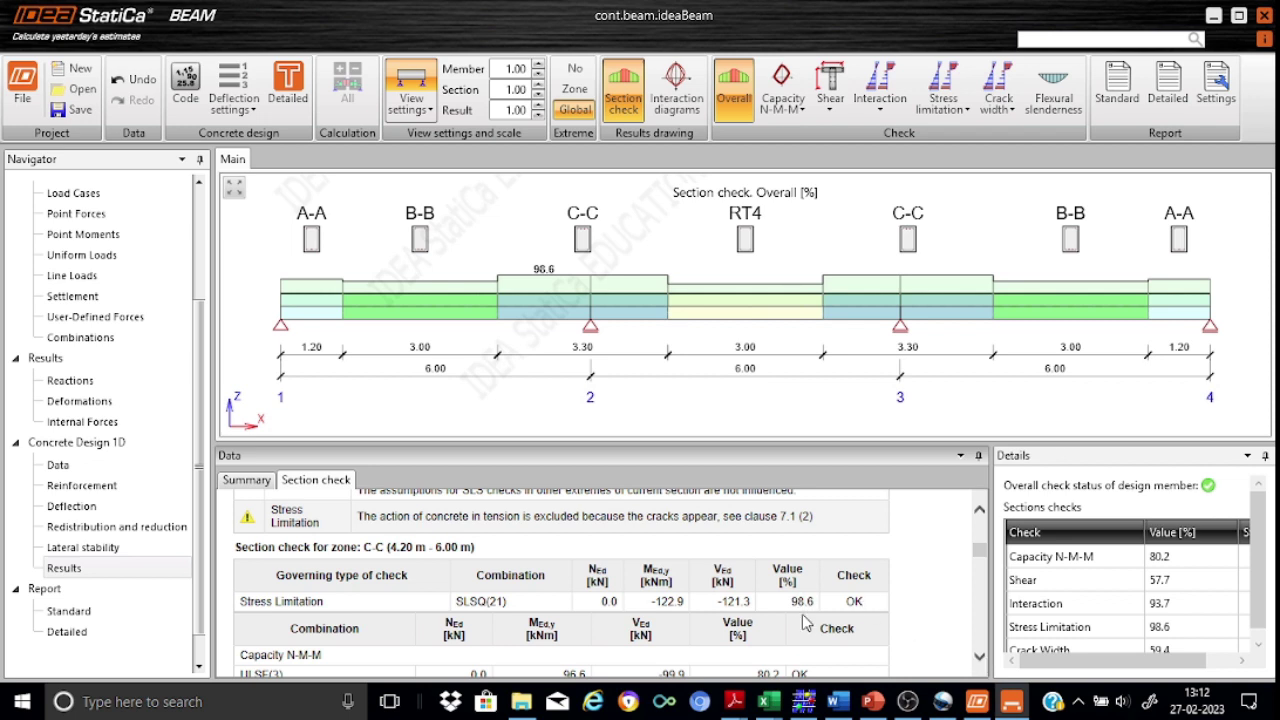
{"action": "left_click", "coordinate": [980, 660]}
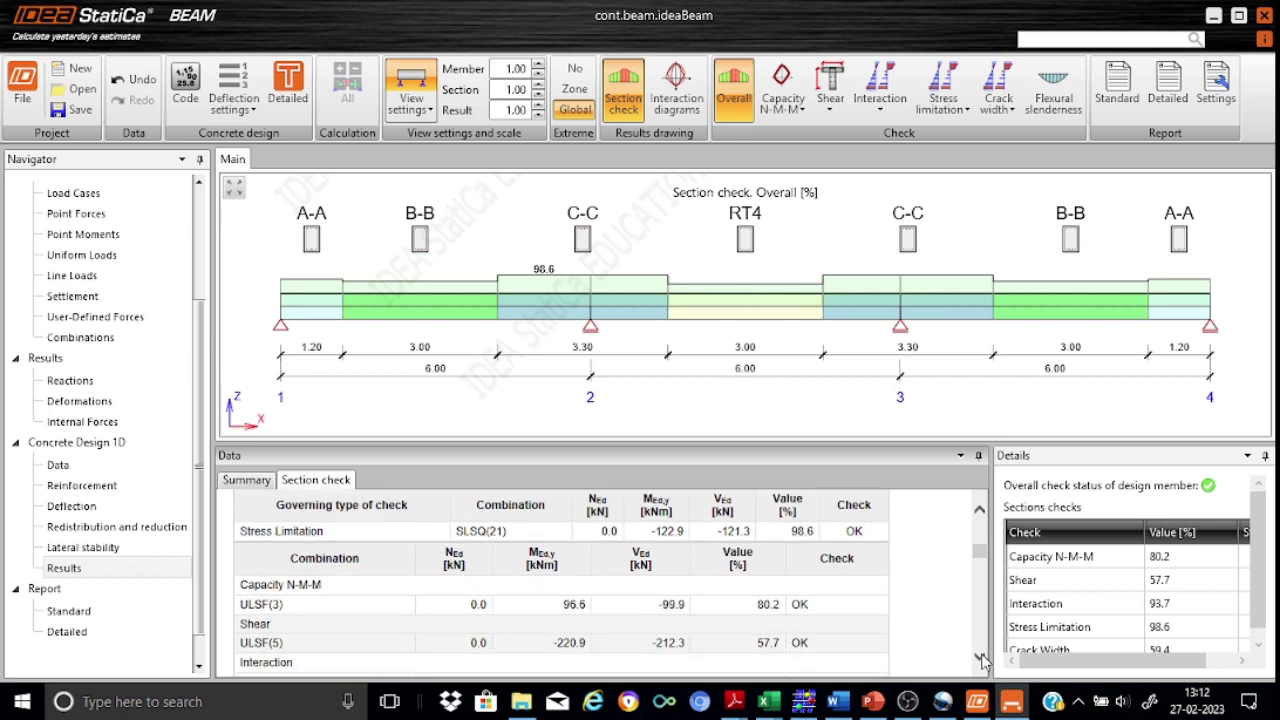
{"action": "left_click", "coordinate": [980, 660]}
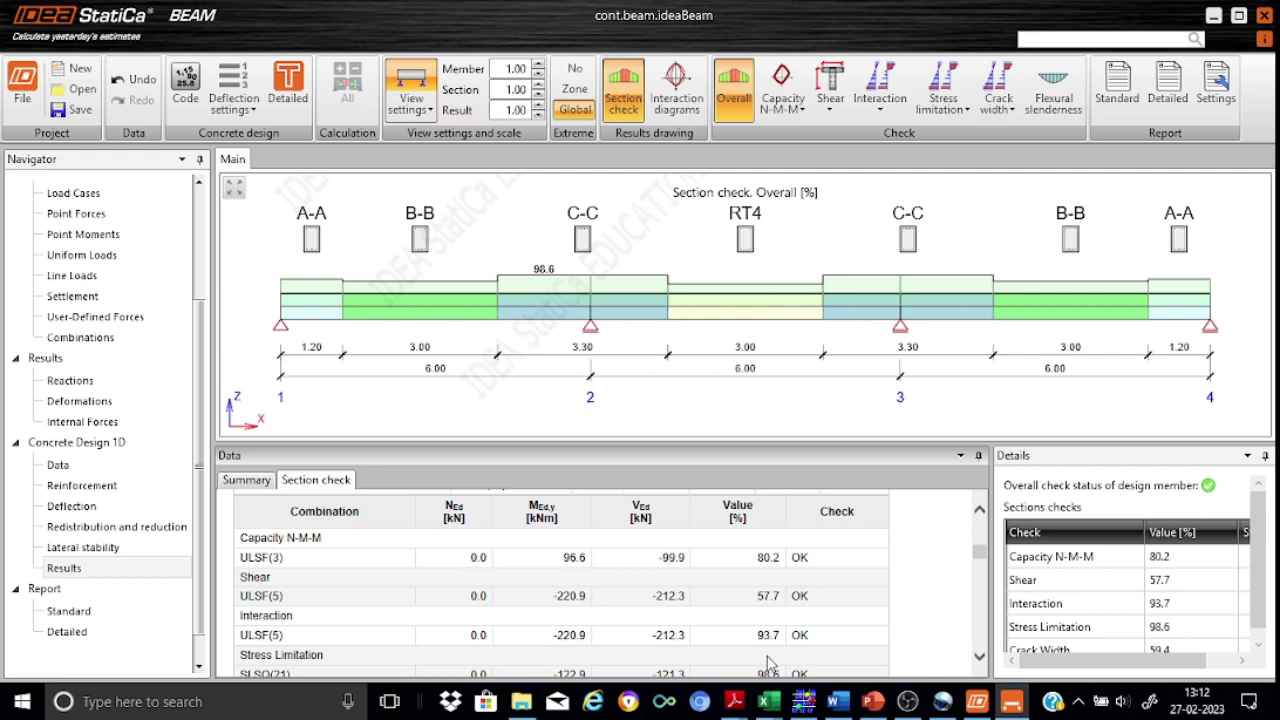
{"action": "left_click", "coordinate": [980, 658]}
{"action": "left_click", "coordinate": [980, 660]}
{"action": "left_click", "coordinate": [980, 660]}
{"action": "left_click", "coordinate": [980, 658]}
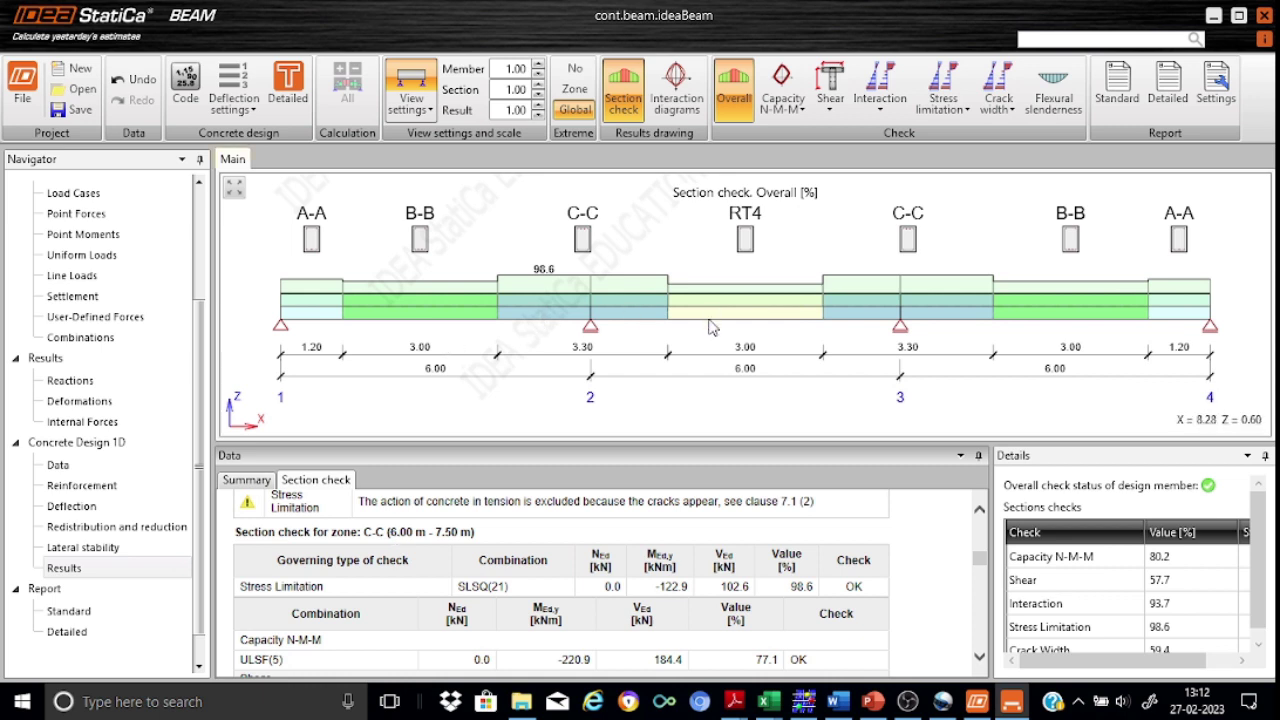
- Examine the section checks for the middle-span RT4 zone (7.50–10.50 m)
{"action": "left_click", "coordinate": [980, 657]}
{"action": "left_click_drag", "start_coordinate": [980, 660], "coordinate": [983, 668]}
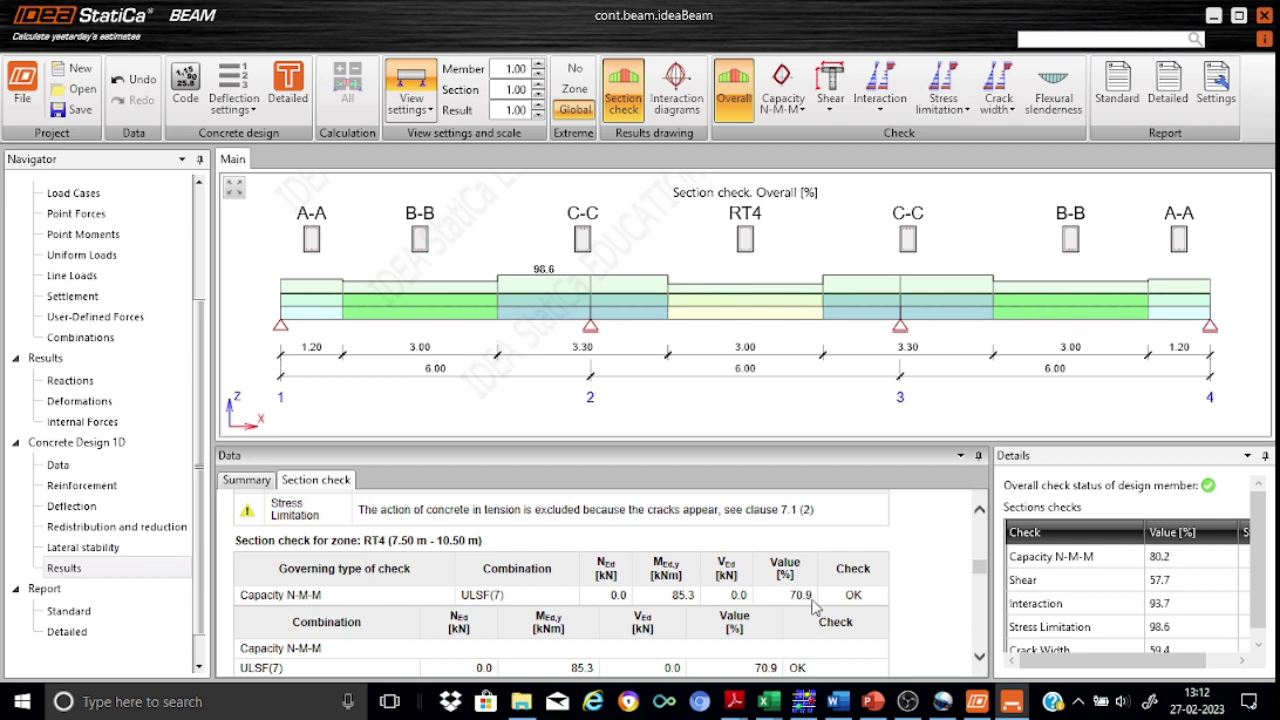
{"action": "left_click", "coordinate": [979, 657]}
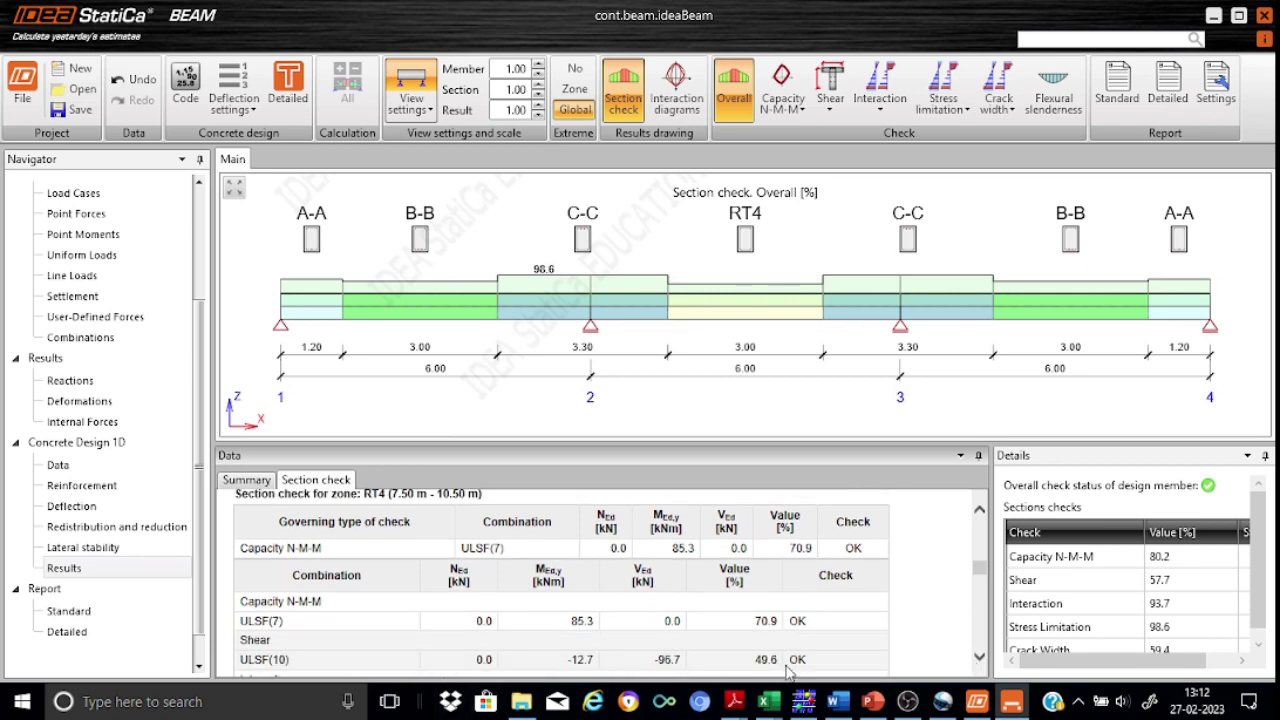
{"action": "left_click", "coordinate": [979, 657]}
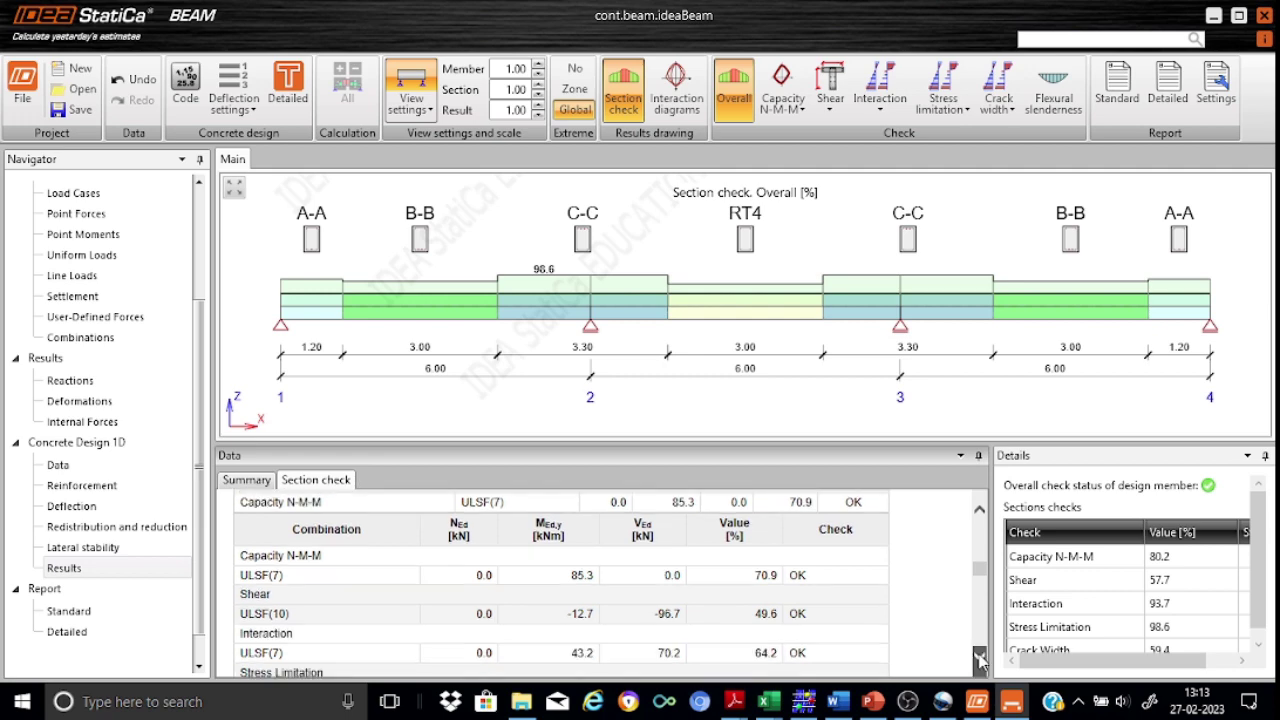
{"action": "left_click", "coordinate": [979, 657]}
{"action": "left_click", "coordinate": [979, 657]}
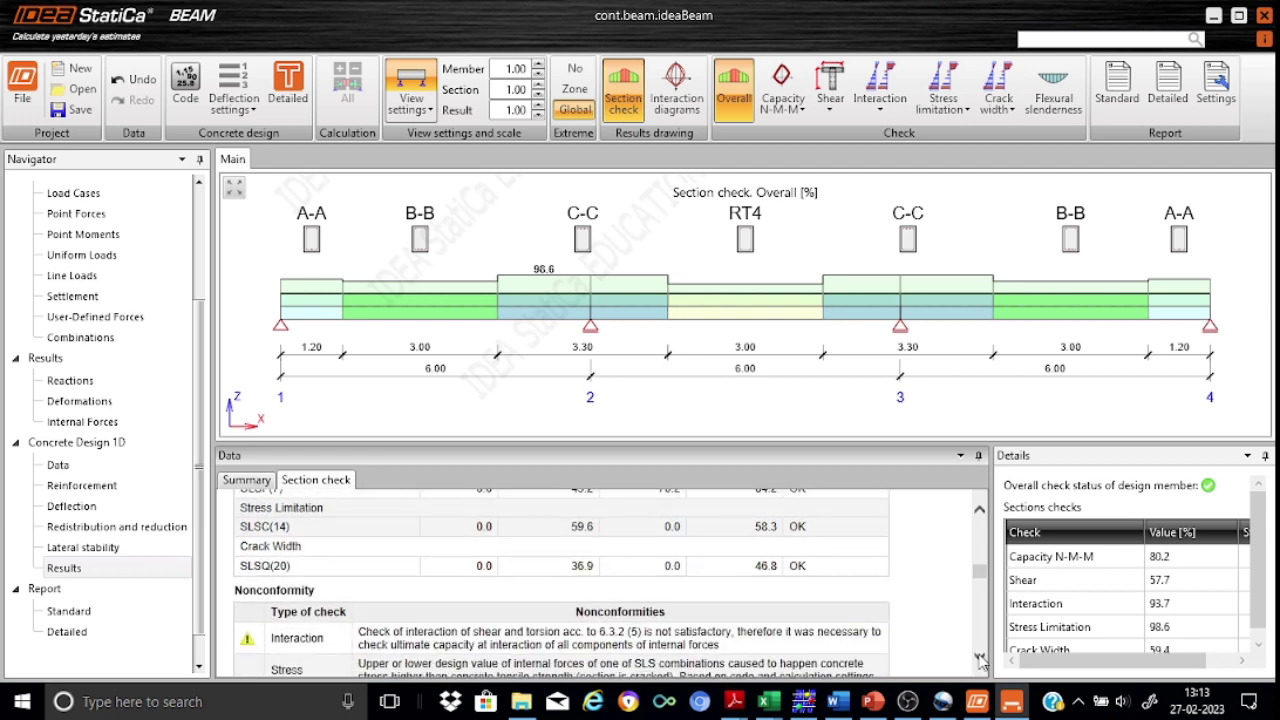
- Look through the section checks of the zones beyond RT4, including C-C and B-B, and return to the overview table of all zones
{"action": "left_click", "coordinate": [979, 657]}
{"action": "left_click", "coordinate": [979, 657]}
{"action": "left_click", "coordinate": [979, 657]}
{"action": "left_click", "coordinate": [979, 657]}
{"action": "left_click", "coordinate": [979, 657]}
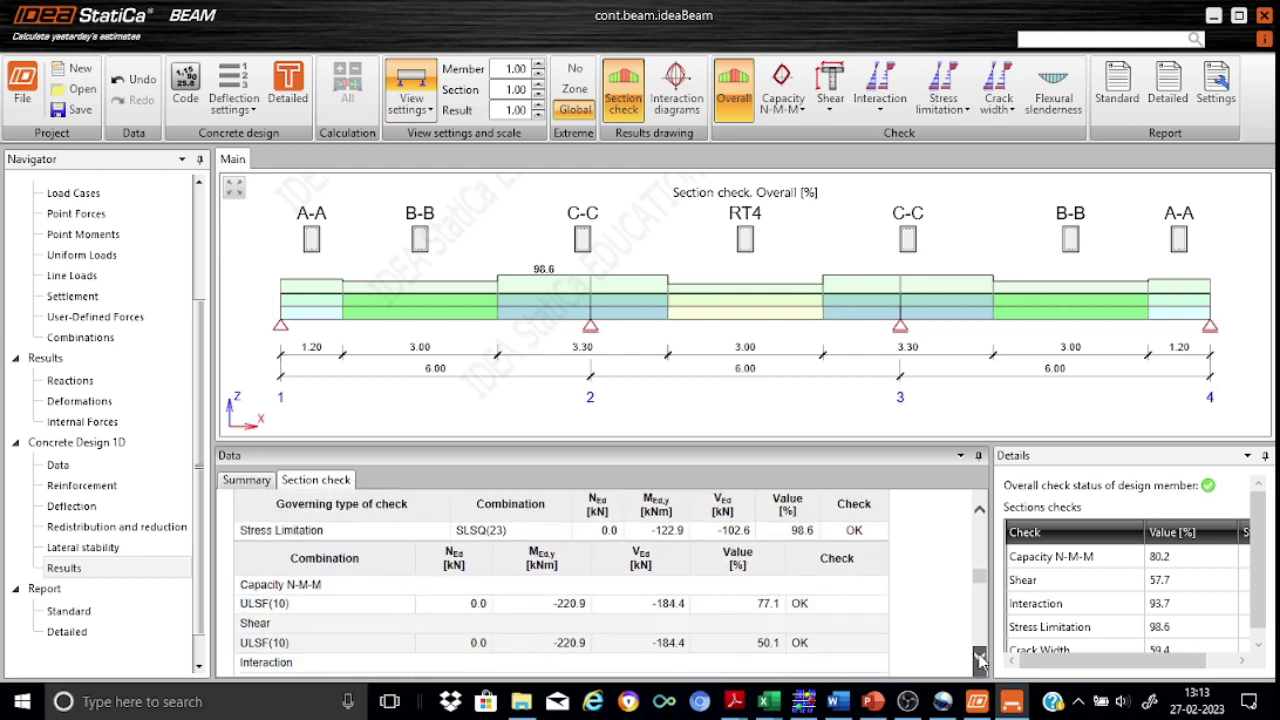
{"action": "left_click", "coordinate": [979, 657]}
{"action": "left_click", "coordinate": [979, 657]}
{"action": "left_click", "coordinate": [979, 657]}
{"action": "left_click", "coordinate": [979, 657]}
{"action": "left_click", "coordinate": [979, 657]}
{"action": "left_click", "coordinate": [979, 657]}
{"action": "left_click", "coordinate": [979, 657]}
{"action": "left_click", "coordinate": [979, 657]}
{"action": "left_click", "coordinate": [979, 657]}
{"action": "left_click", "coordinate": [979, 657]}
{"action": "left_click", "coordinate": [979, 657]}
{"action": "left_click", "coordinate": [979, 657]}
{"action": "left_click", "coordinate": [979, 657]}
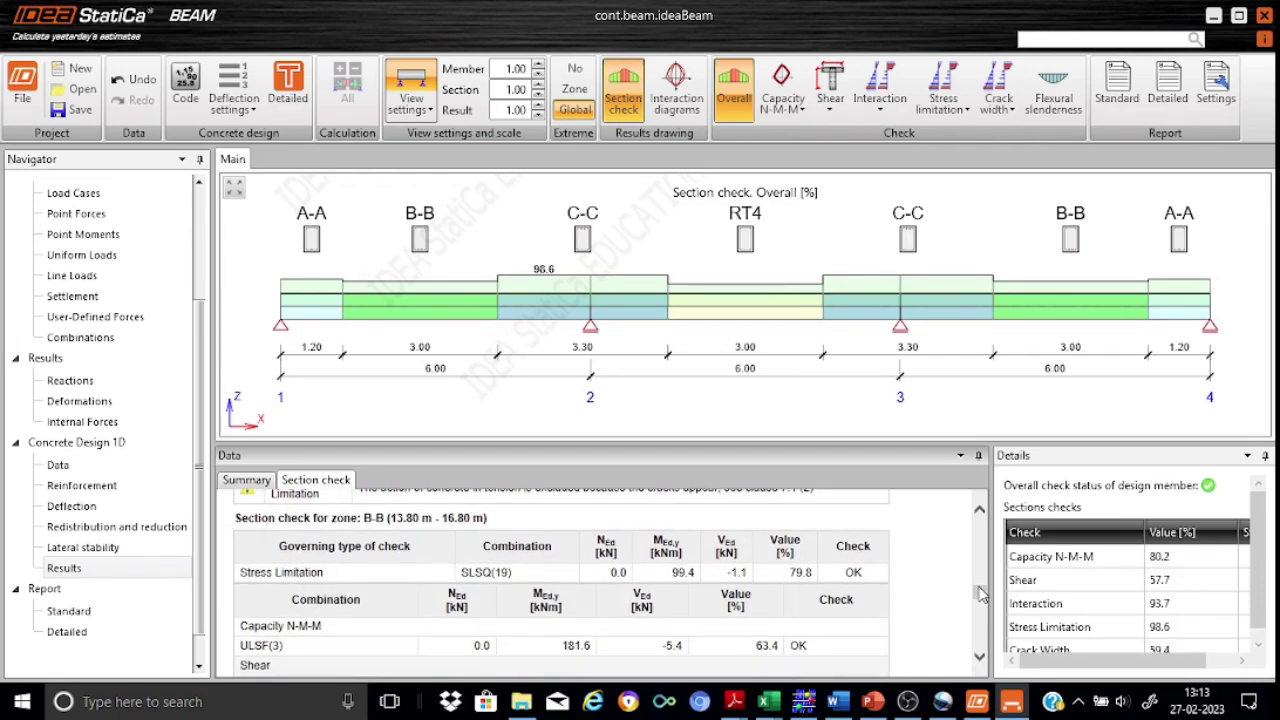
{"action": "left_click", "coordinate": [982, 641]}
{"action": "left_click", "coordinate": [982, 641]}
{"action": "left_click_drag", "start_coordinate": [981, 630], "coordinate": [980, 505]}
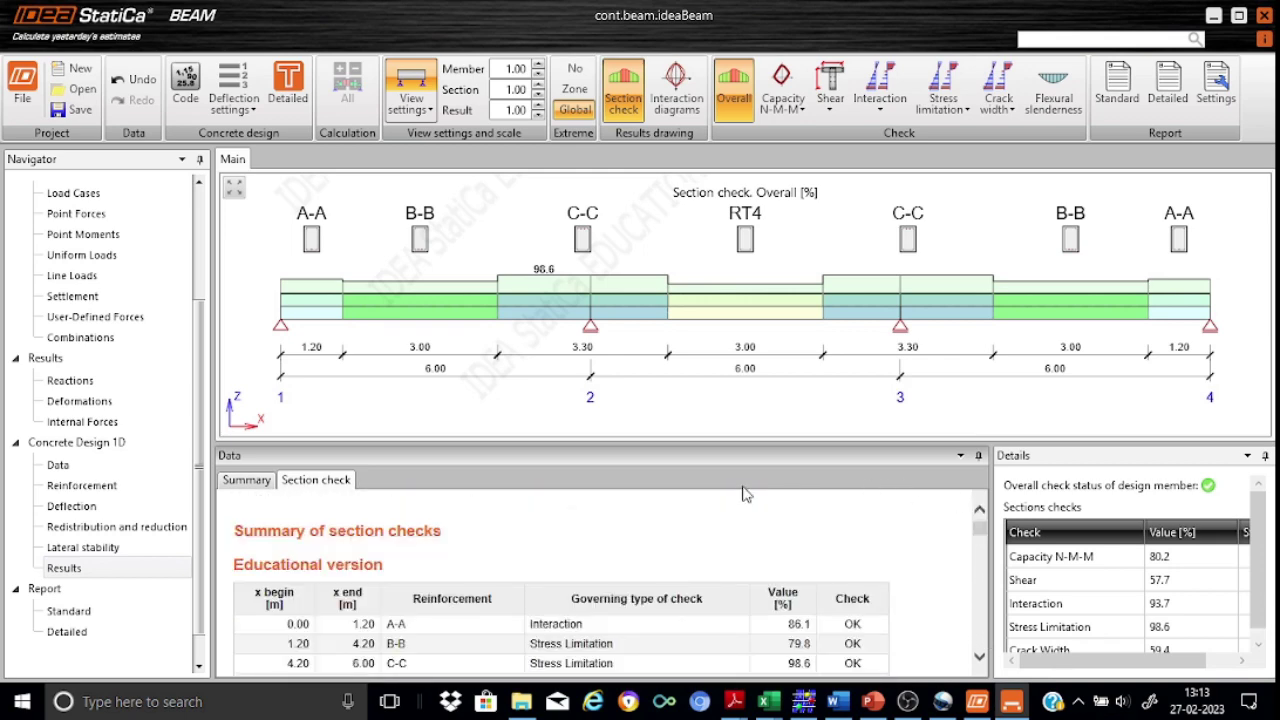
- Return to the section check summary and display the Capacity N-M-M check values along the beam
{"action": "left_click", "coordinate": [245, 479]}
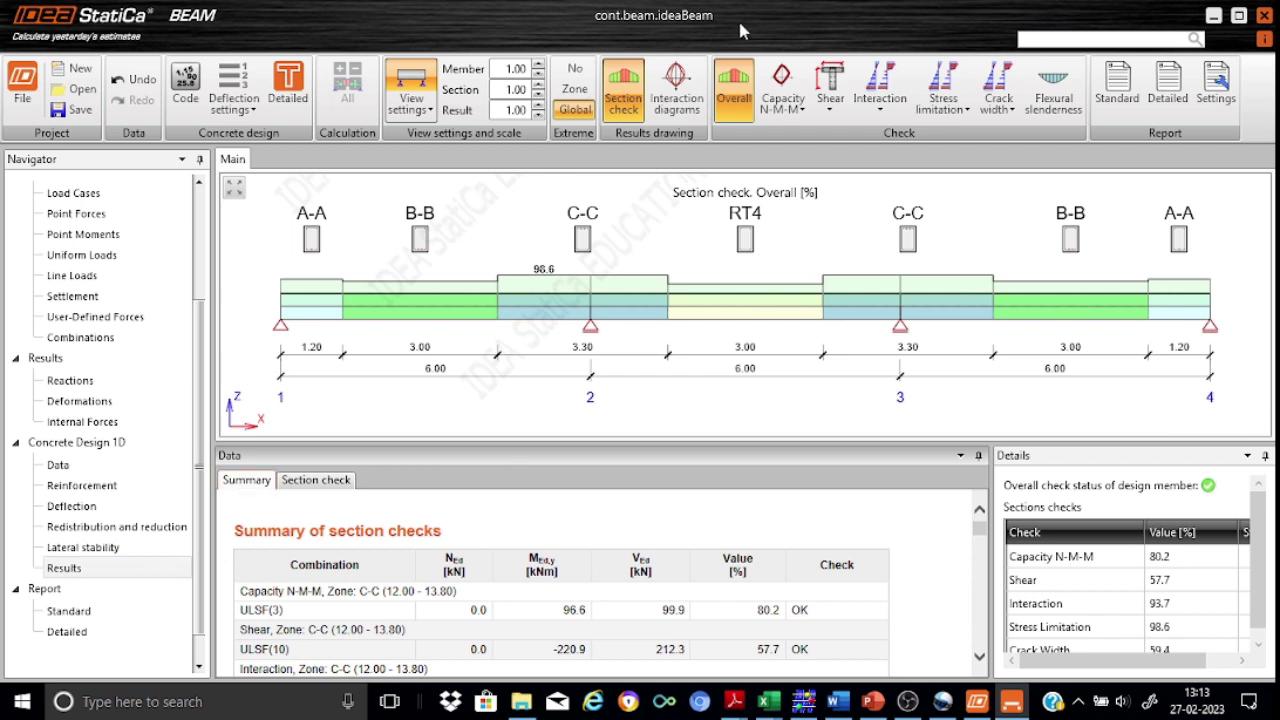
{"action": "left_click", "coordinate": [785, 90]}
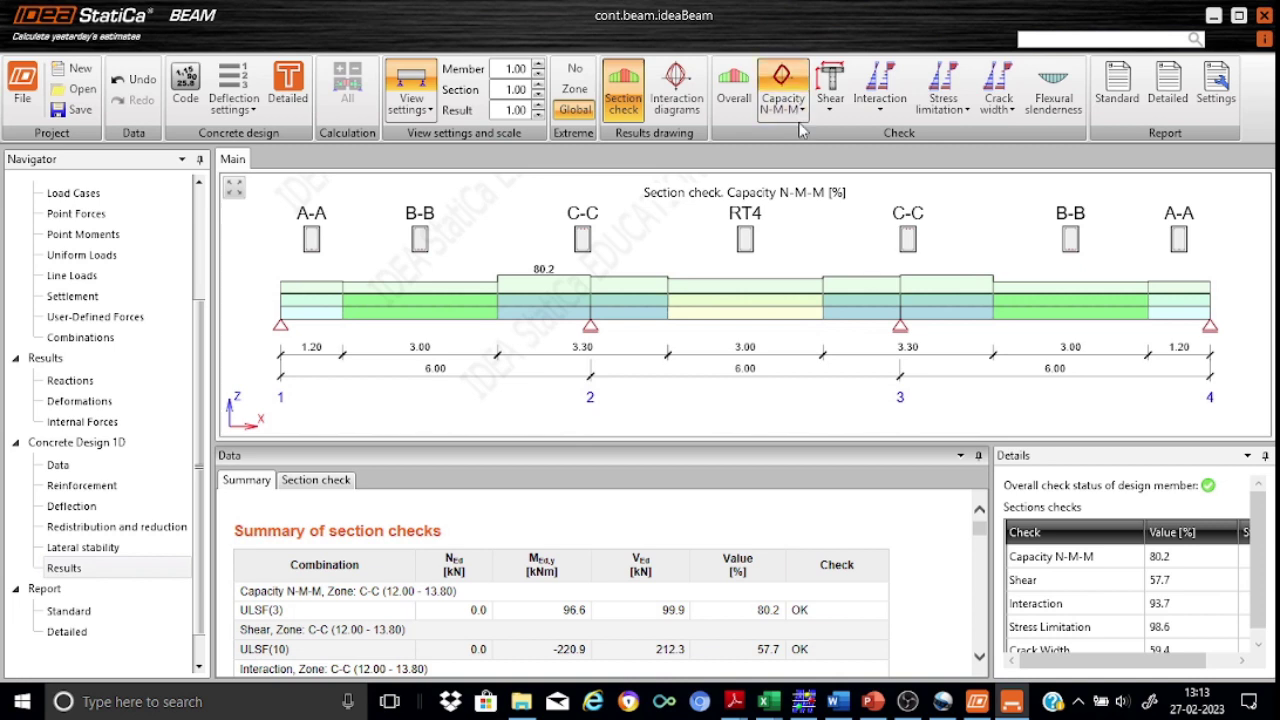
{"action": "left_click", "coordinate": [801, 111]}
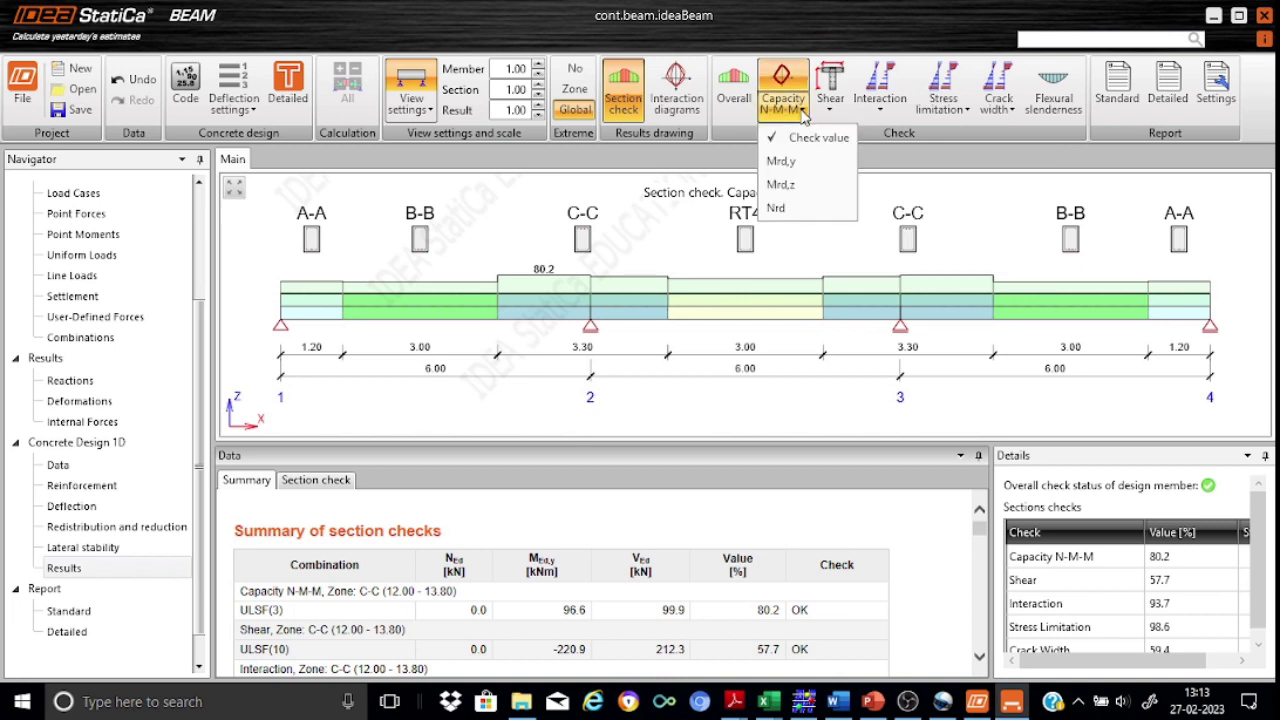
{"action": "left_click", "coordinate": [818, 138]}
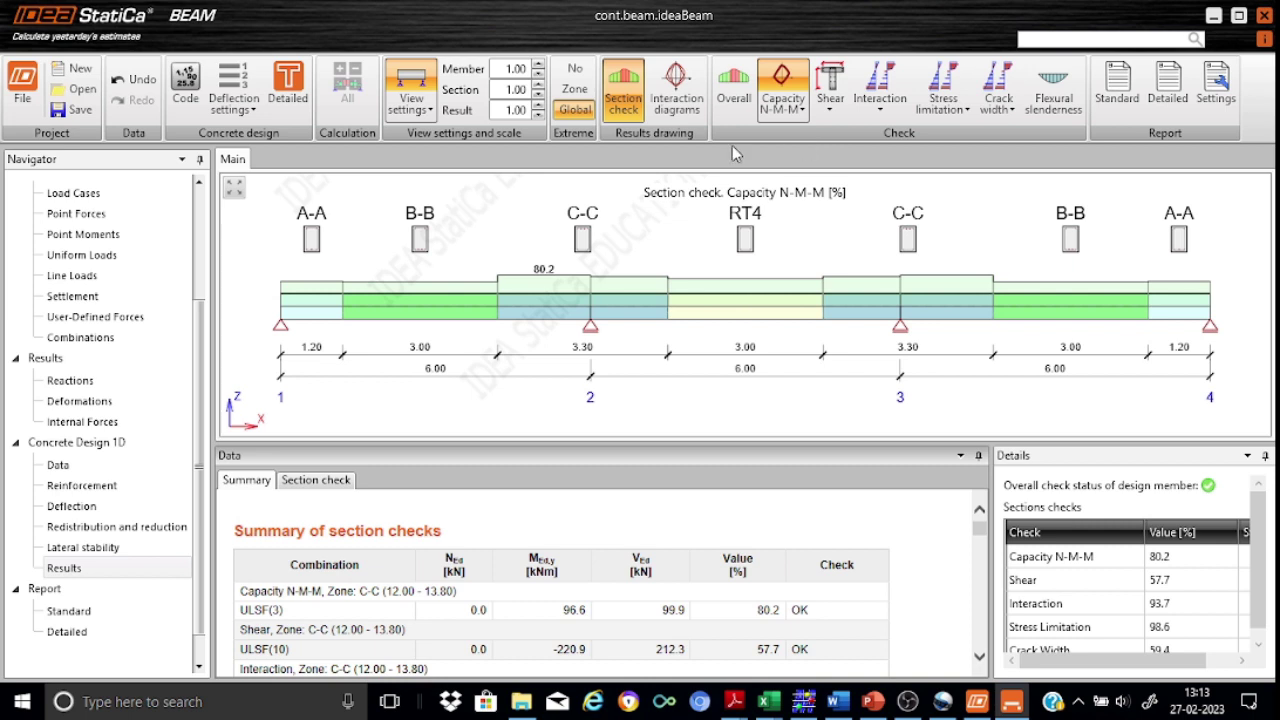
- Show the N-Mres interaction diagram for zone A-A (0.00–1.20 m) and inspect its curve and extremes table
{"action": "left_click", "coordinate": [678, 104]}
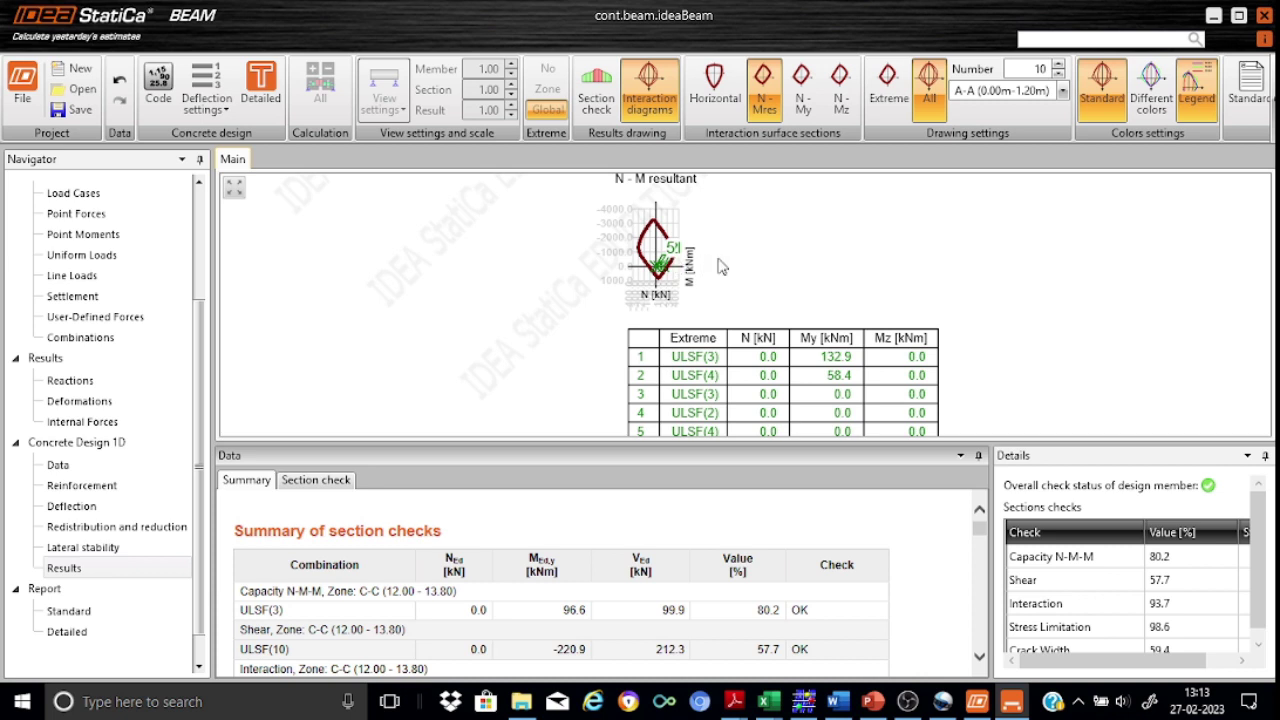
{"action": "scroll", "coordinate": [740, 264], "scroll_direction": "up", "scroll_amount": 2}
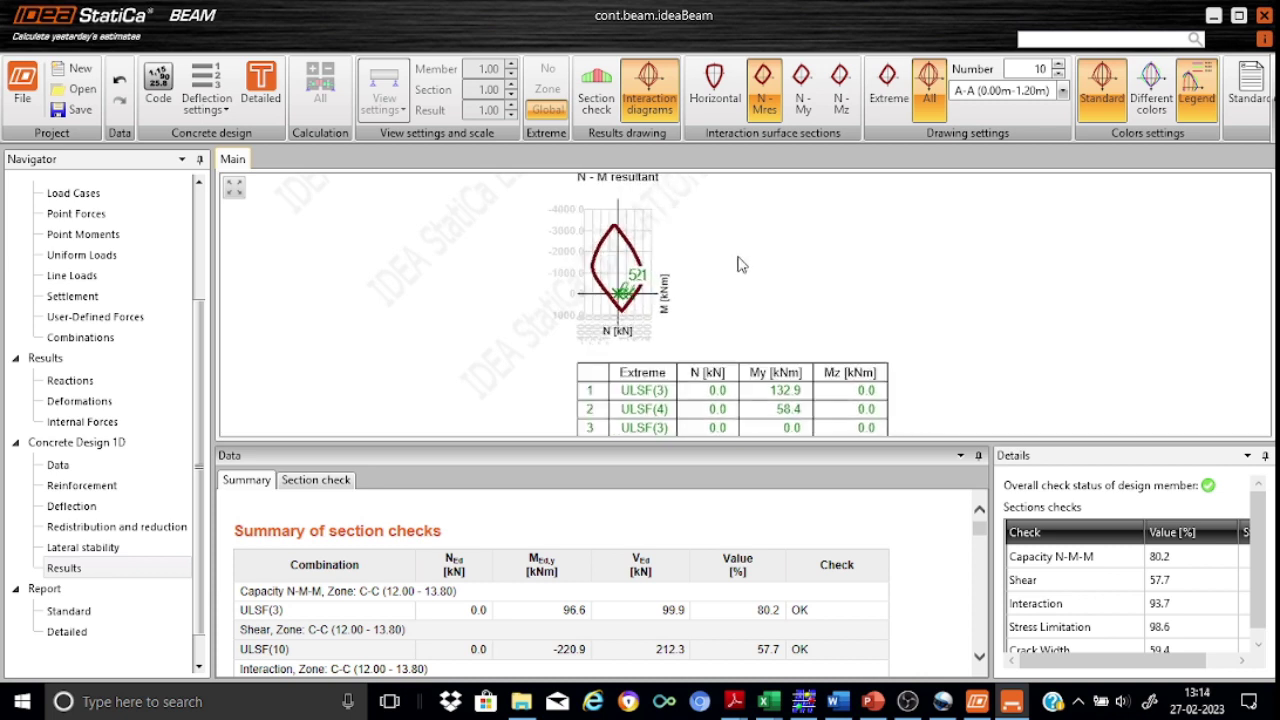
{"action": "scroll", "coordinate": [740, 264], "scroll_direction": "down", "scroll_amount": 2}
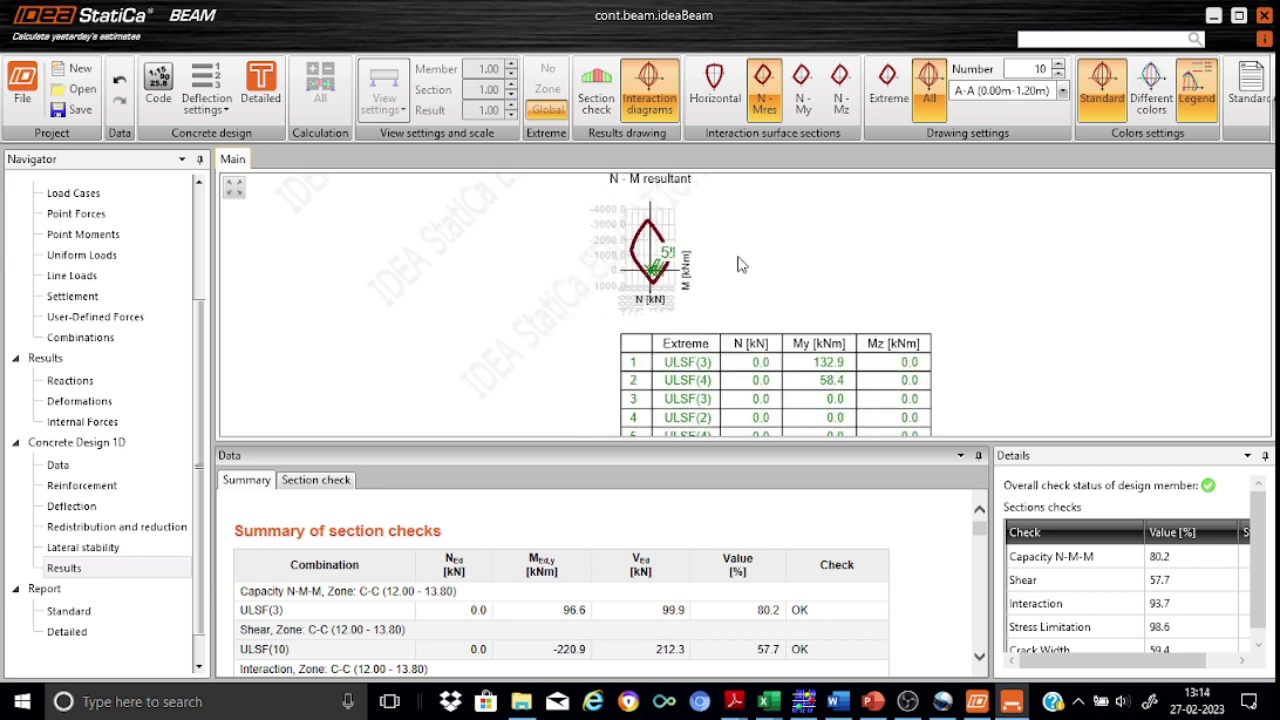
{"action": "scroll", "coordinate": [741, 246], "scroll_direction": "up", "scroll_amount": 3}
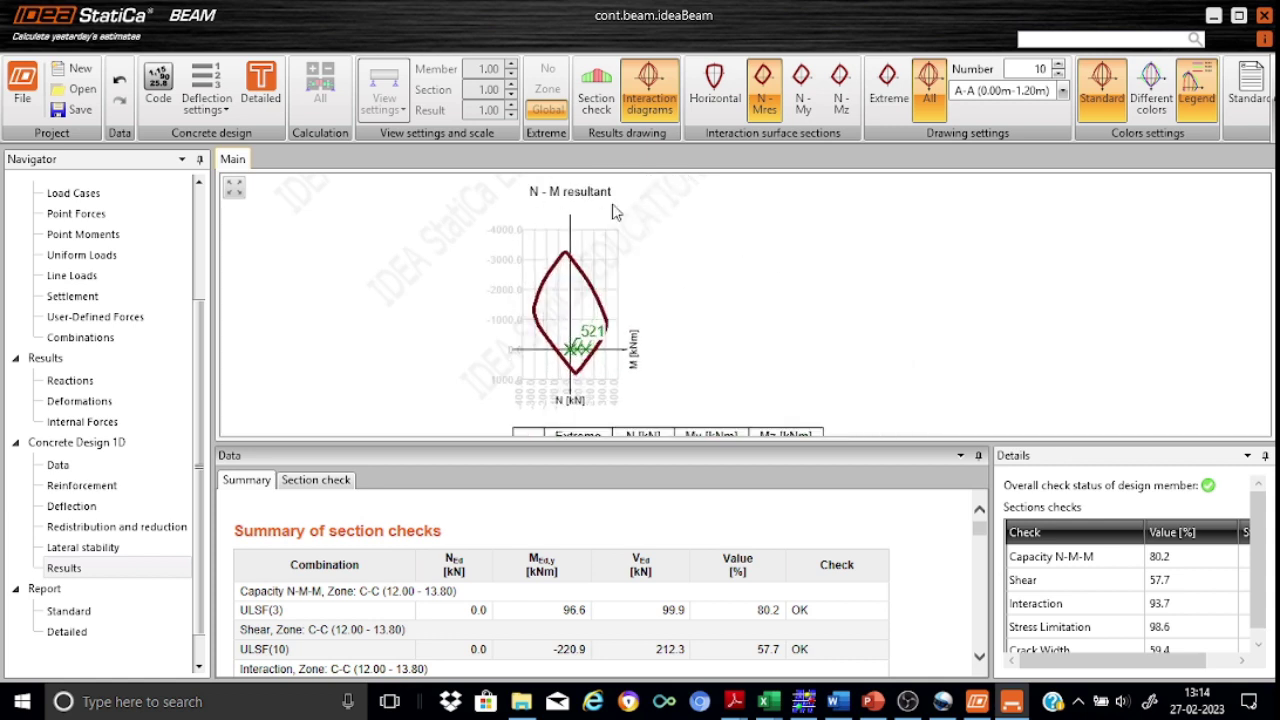
{"action": "scroll", "coordinate": [840, 252], "scroll_direction": "down", "scroll_amount": 2}
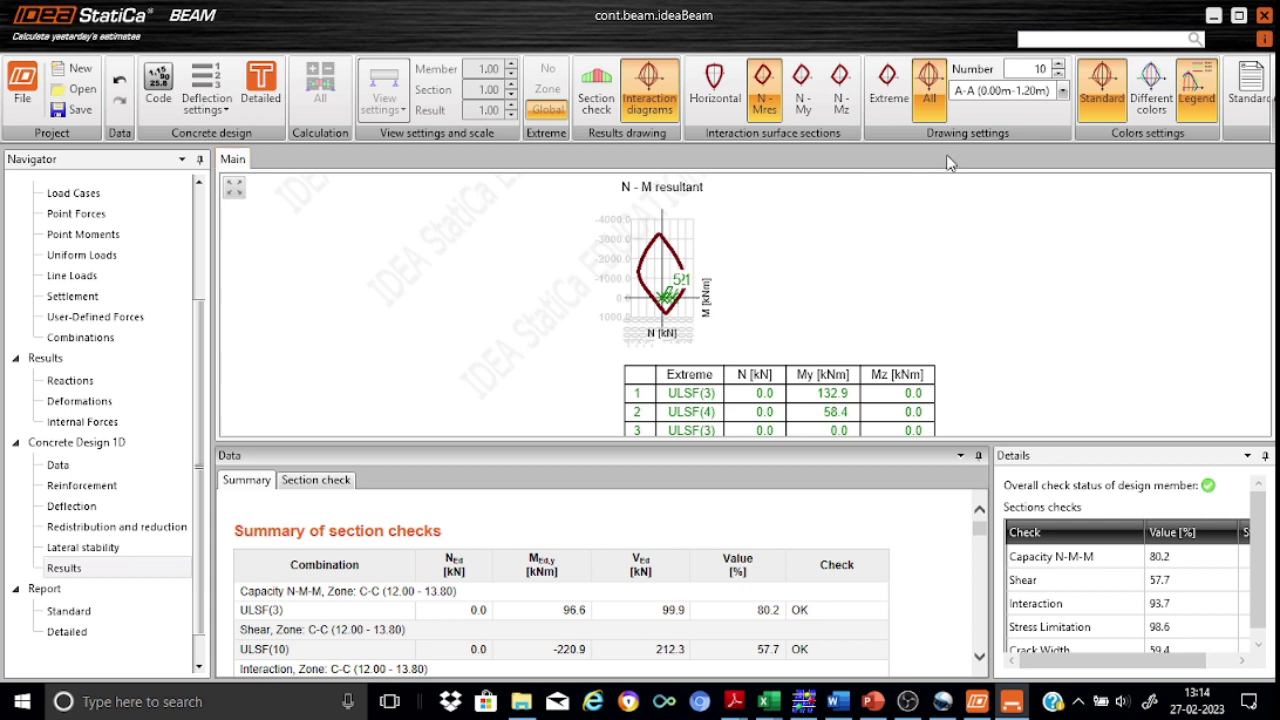
- Examine the values and statuses of the member's section checks, from Capacity N-M-M to Crack Width
{"action": "left_click", "coordinate": [1064, 94]}
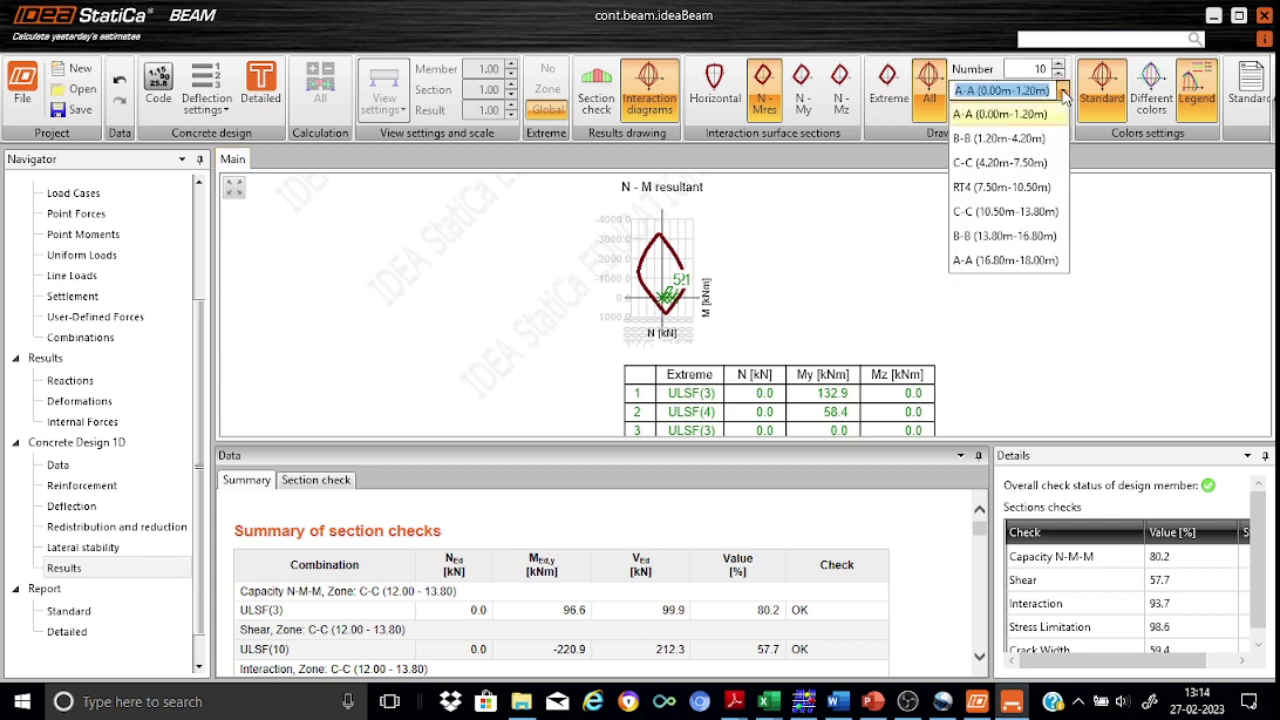
{"action": "left_click", "coordinate": [1137, 345]}
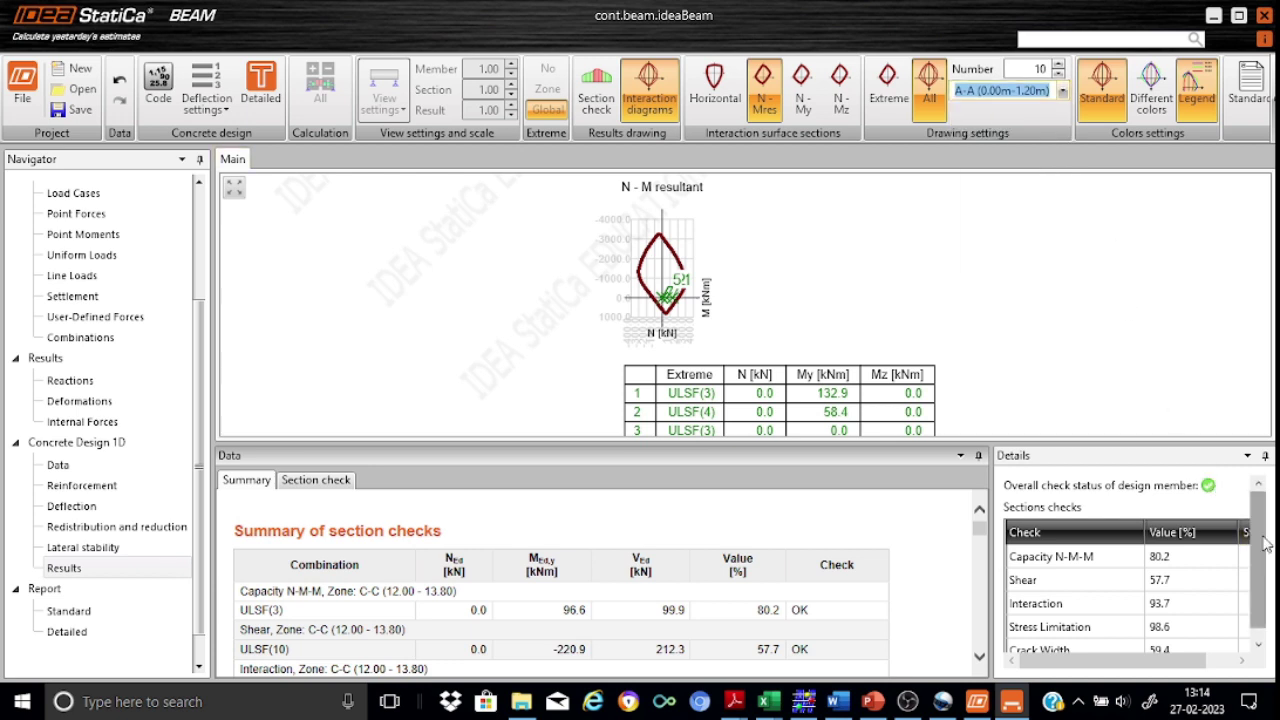
{"action": "left_click_drag", "start_coordinate": [1265, 543], "coordinate": [1266, 553]}
{"action": "left_click_drag", "start_coordinate": [1203, 662], "coordinate": [1240, 663]}
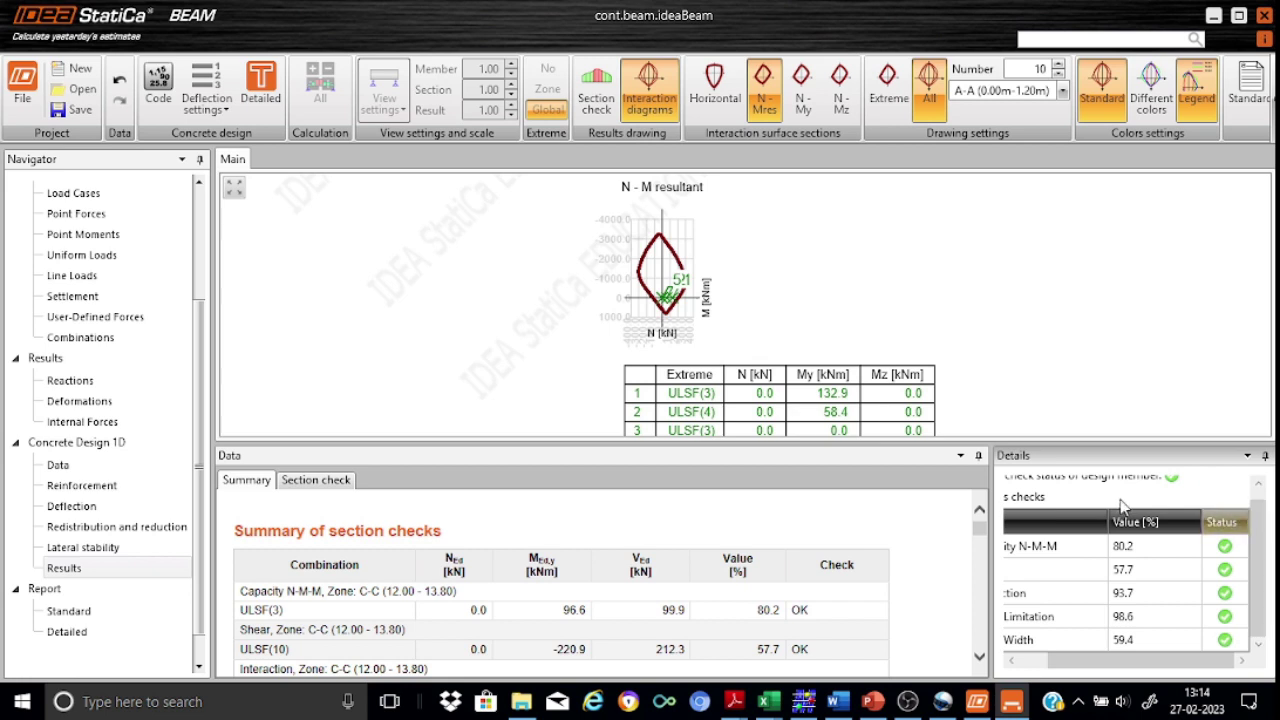
{"action": "left_click_drag", "start_coordinate": [1110, 662], "coordinate": [1078, 662]}
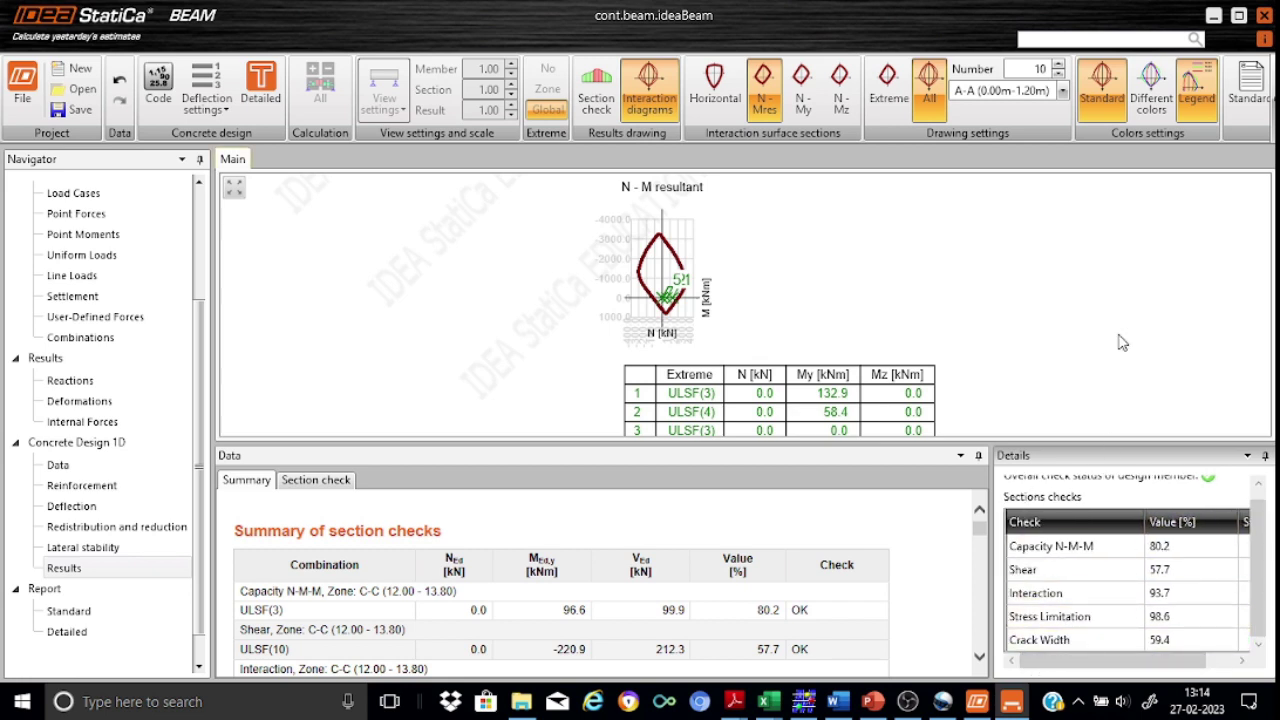
- Show the N-Mres interaction diagram for zone B-B (1.20–4.20 m) and review the status of every section check for the member
{"action": "left_click", "coordinate": [1063, 90]}
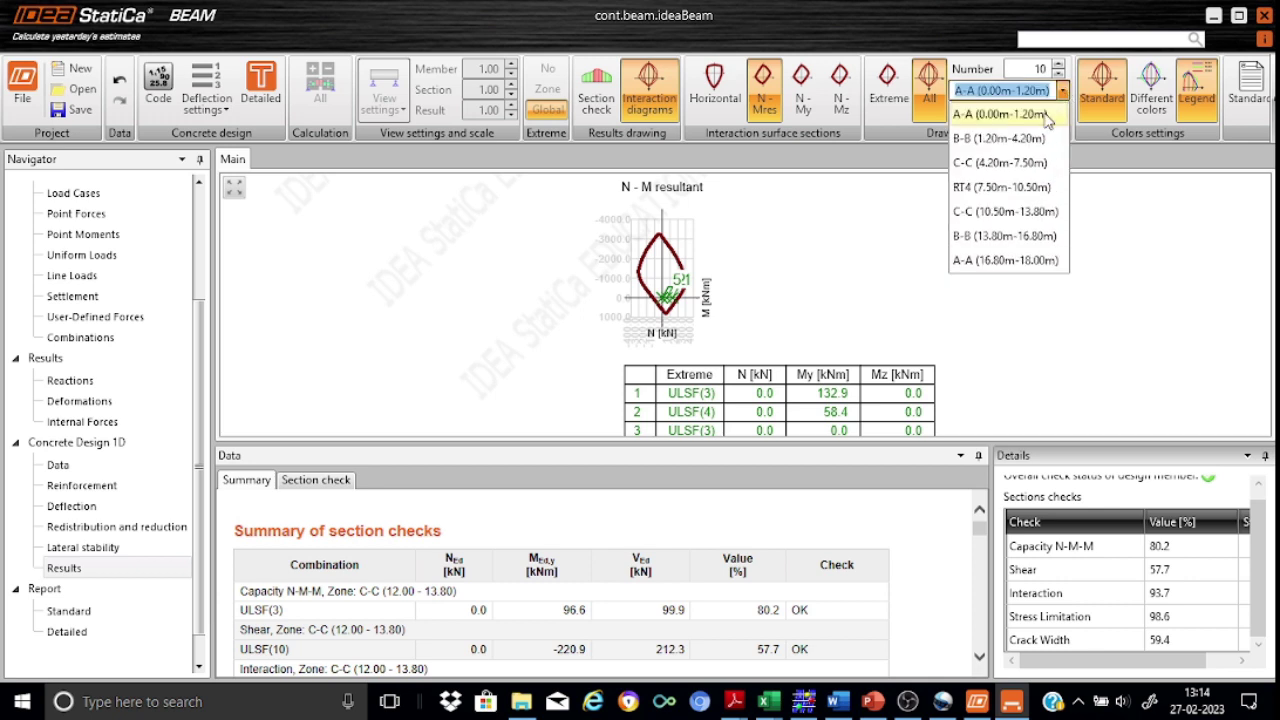
{"action": "left_click", "coordinate": [1028, 146]}
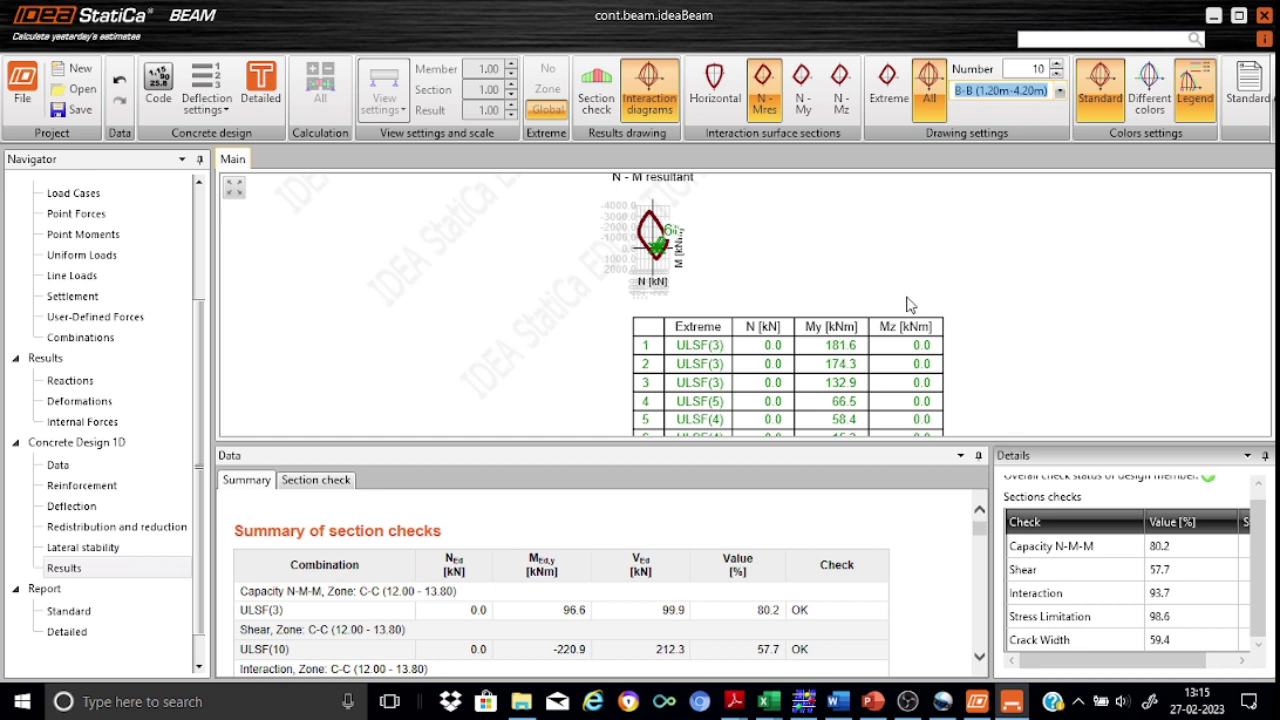
{"action": "left_click_drag", "start_coordinate": [1153, 661], "coordinate": [1193, 664]}
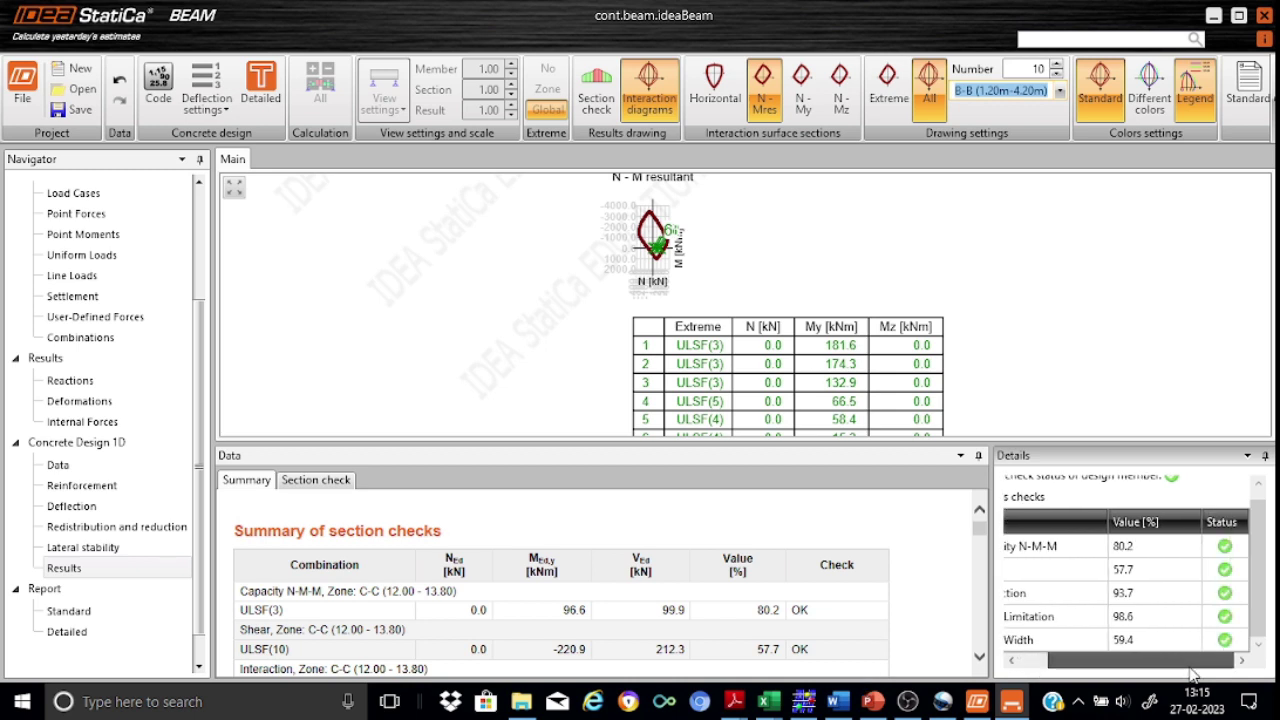
{"action": "left_click", "coordinate": [1262, 484]}
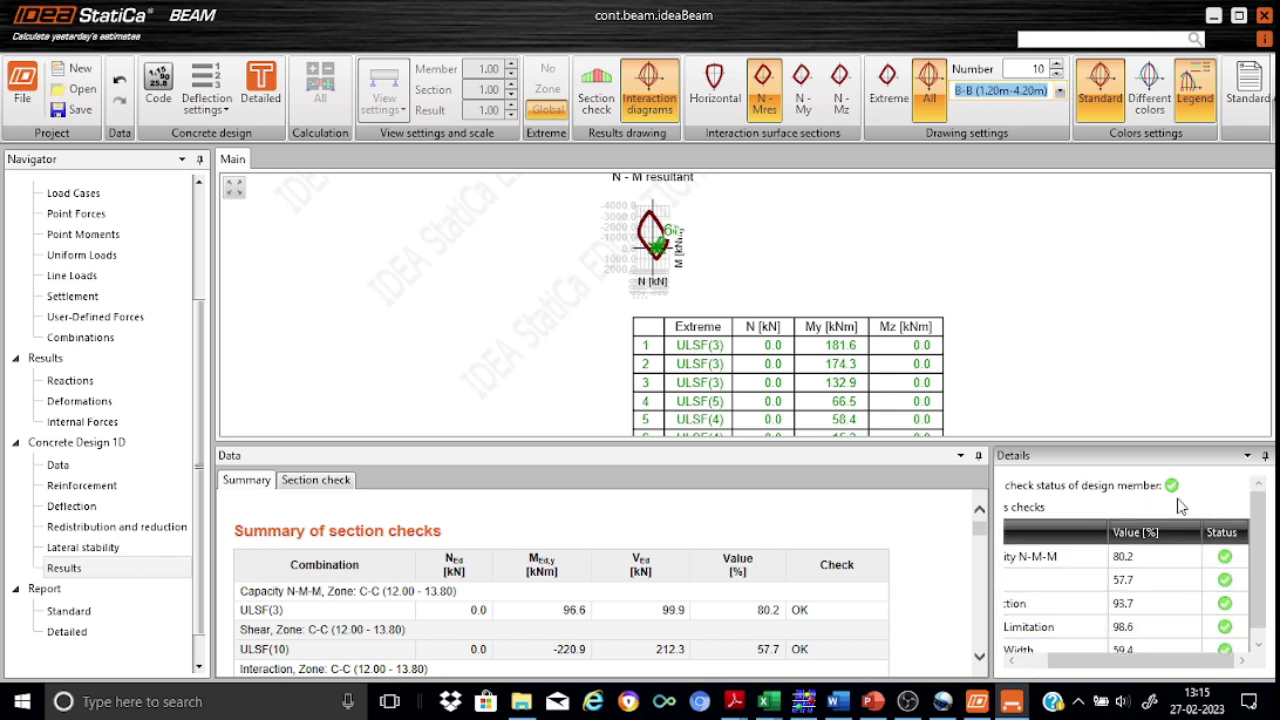
{"action": "left_click", "coordinate": [1262, 620]}
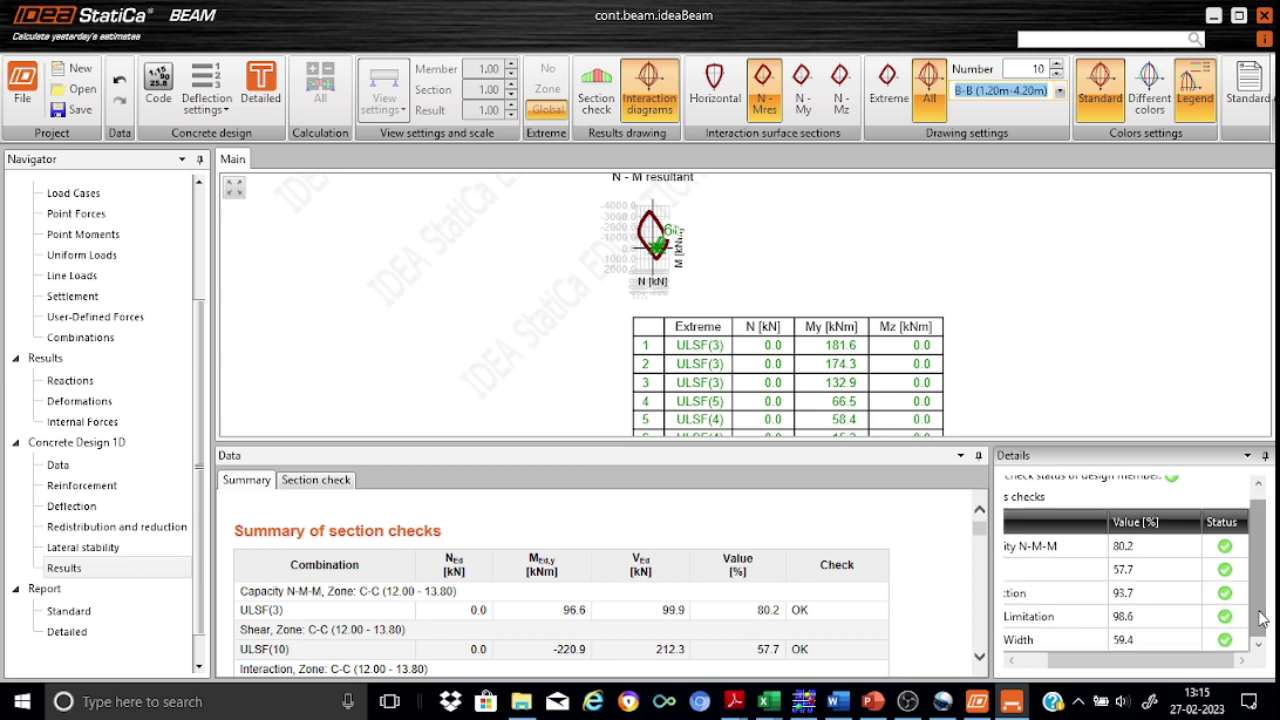